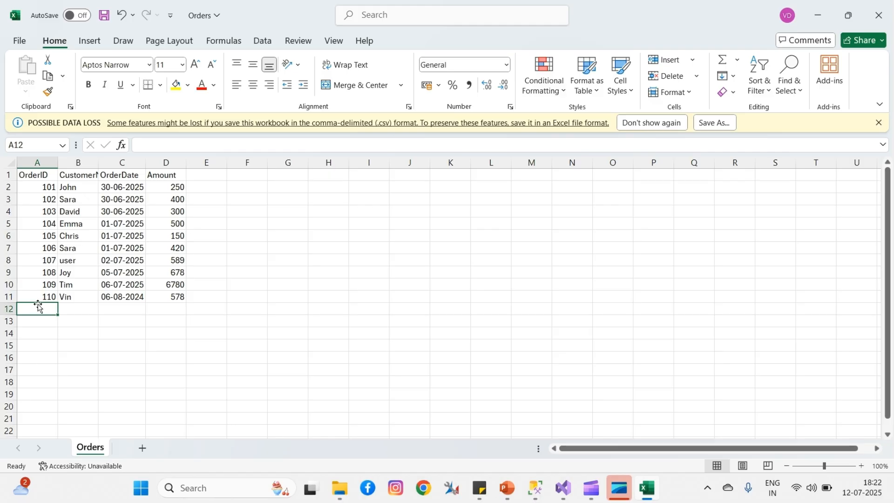
Step: Add an order in row 12 with its order ID, customer name, date 07-08-2024 and amount 603; save and close the Orders file
type("111")
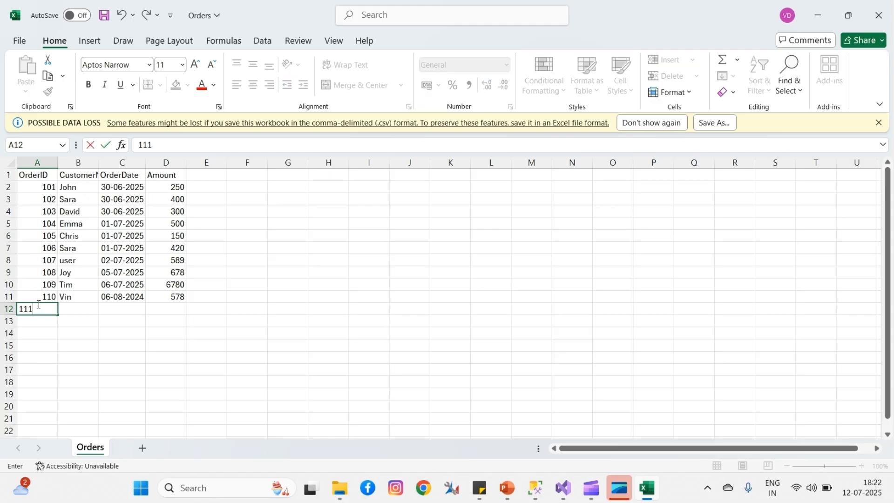
key("Tab")
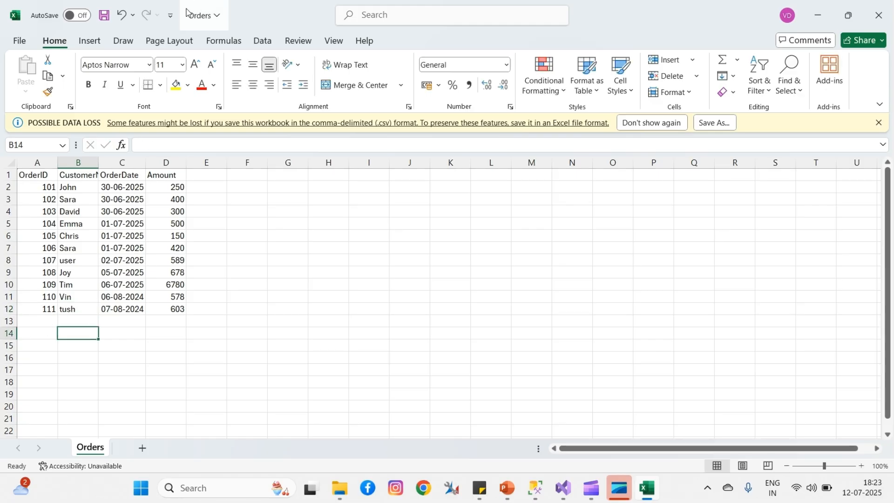
left_click(103, 15)
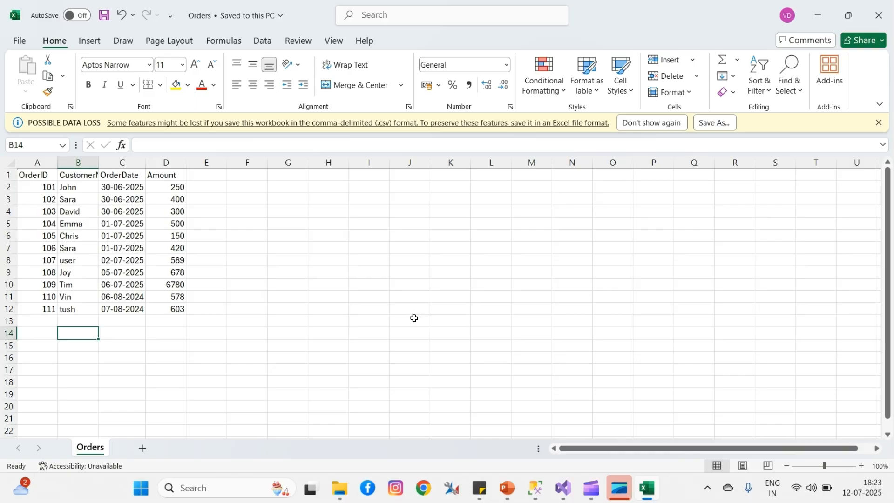
left_click(890, 23)
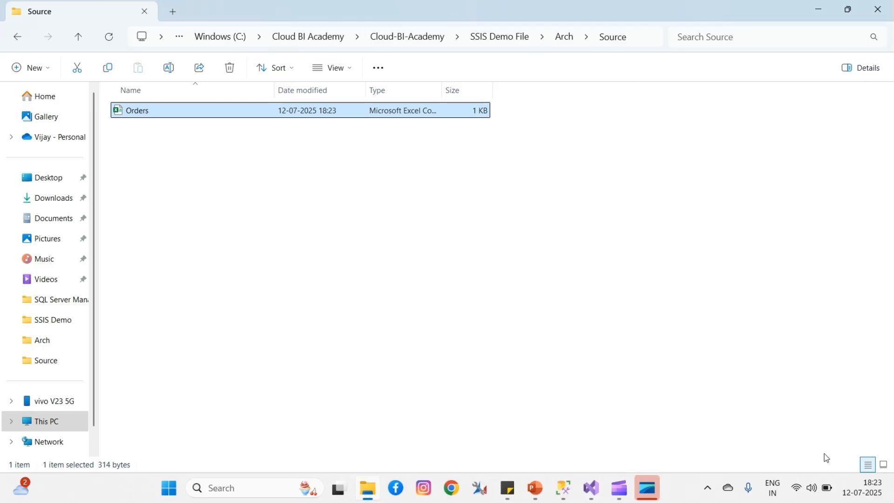
Step: Switch to SQL Server Management Studio and examine the staging, final and archive table definitions in Archive Demo.sql
left_click(563, 489)
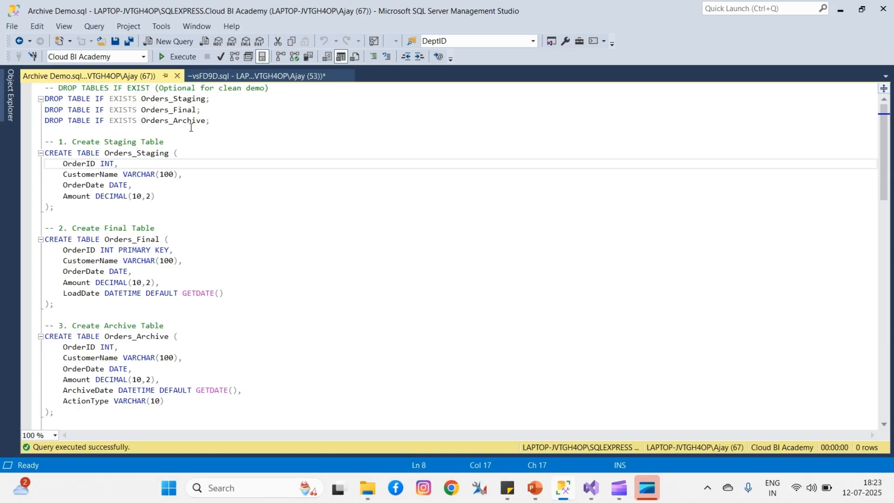
left_click(192, 110)
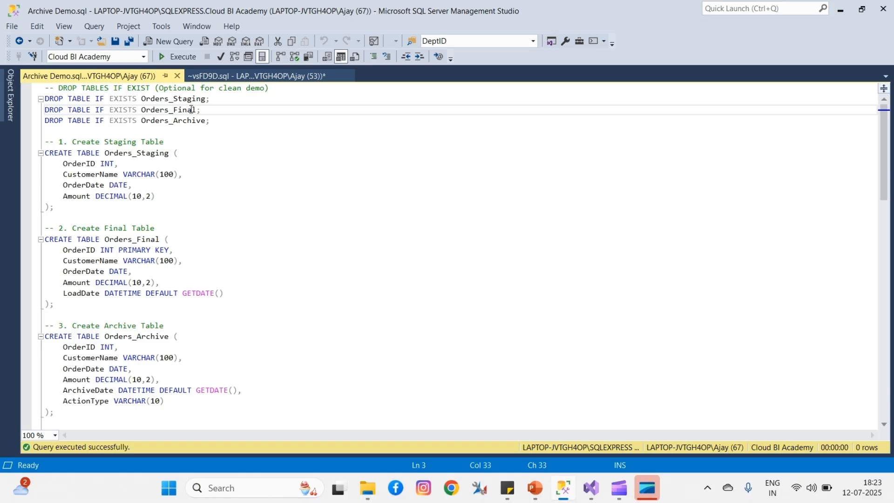
left_click(200, 121)
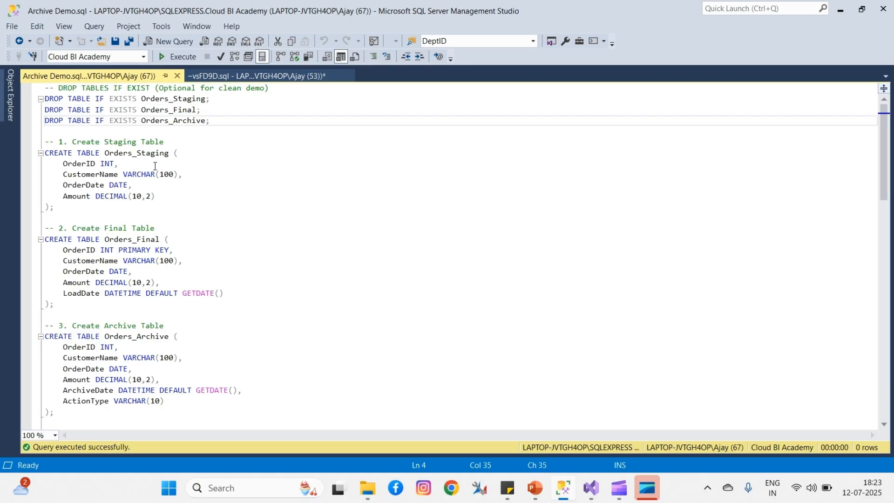
left_click_drag(68, 205, 33, 160)
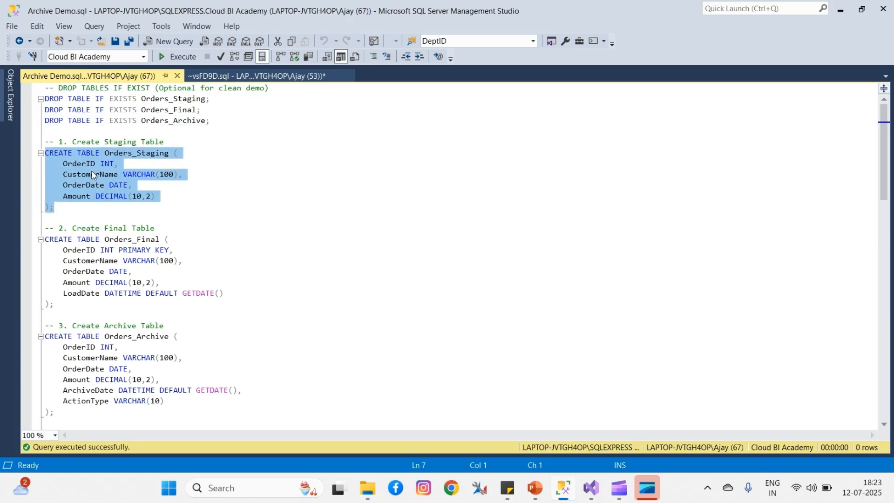
left_click(129, 198)
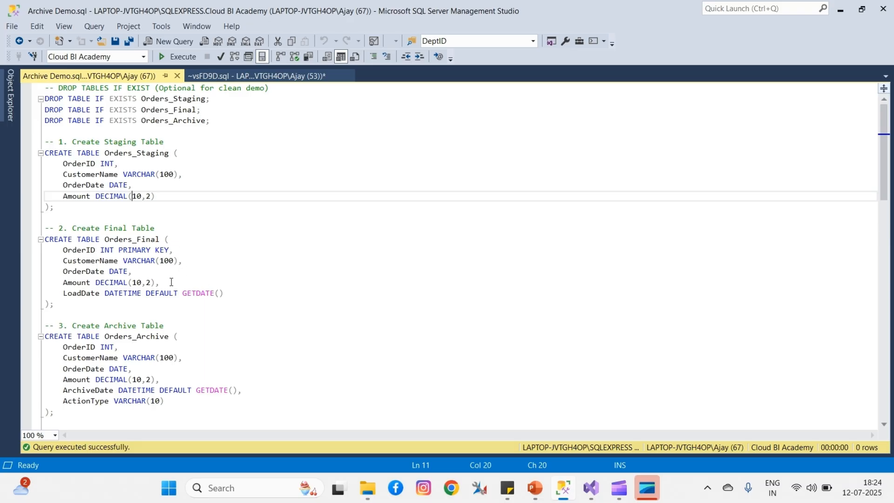
left_click_drag(62, 293, 293, 299)
left_click(230, 294)
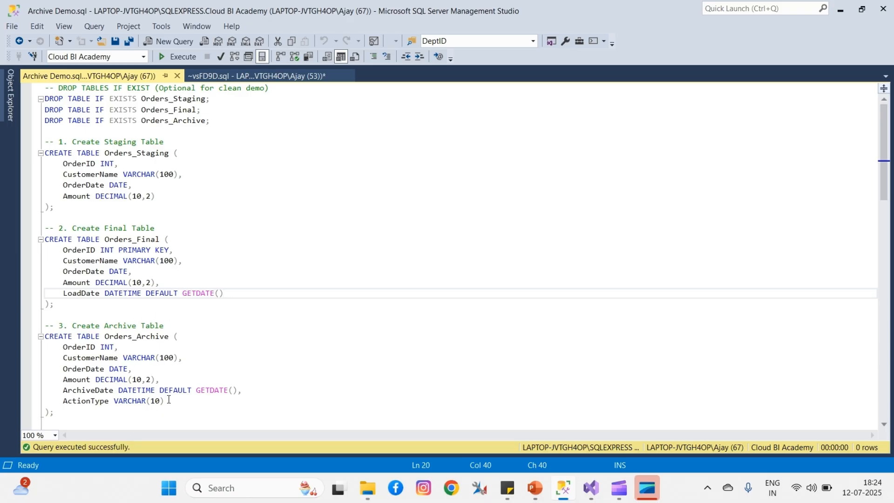
left_click_drag(165, 401, 49, 391)
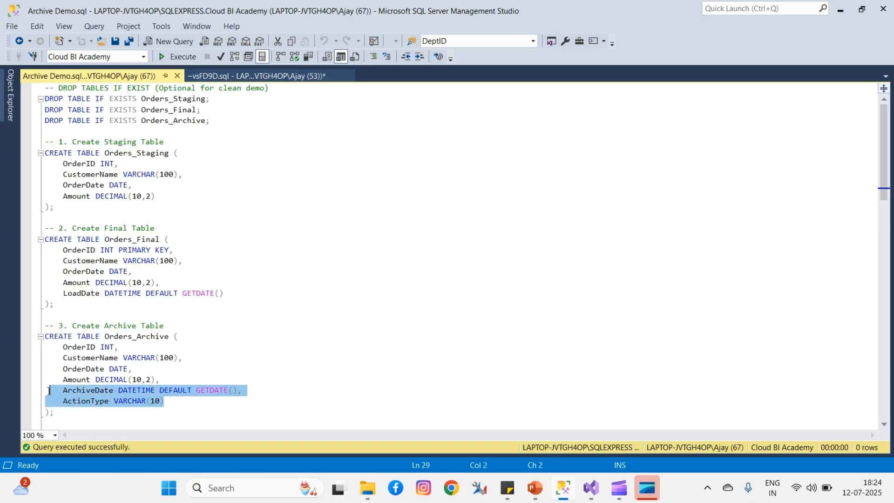
left_click(96, 392)
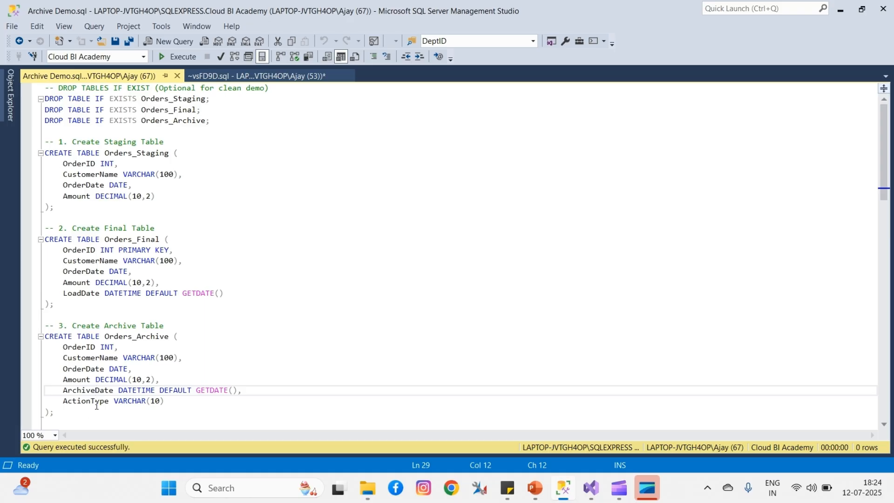
Step: Execute only the CREATE TABLE statements for Orders_Staging, Orders_Final and Orders_Archive, and hide the results pane
left_click_drag(54, 412, 46, 141)
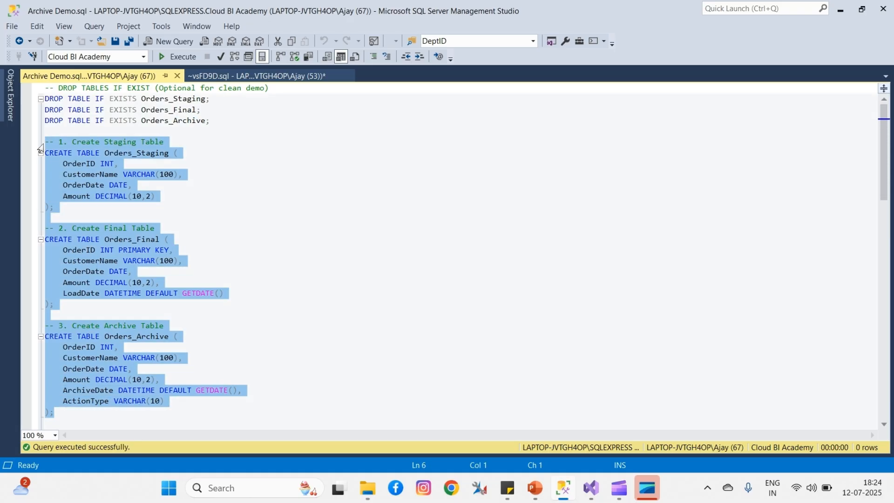
left_click(172, 57)
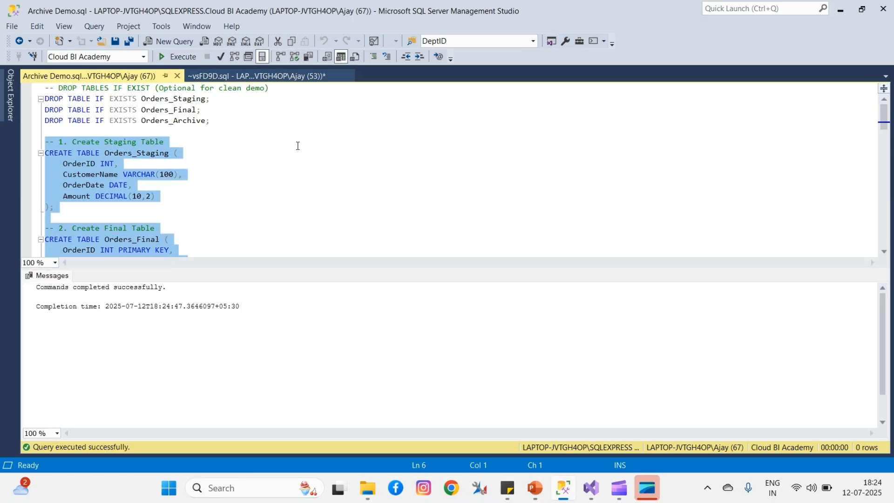
key("ctrl+r")
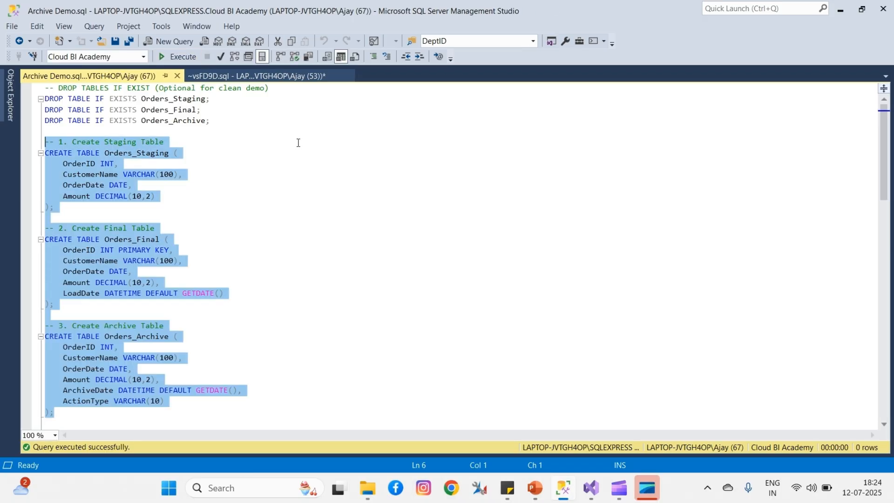
left_click(311, 206)
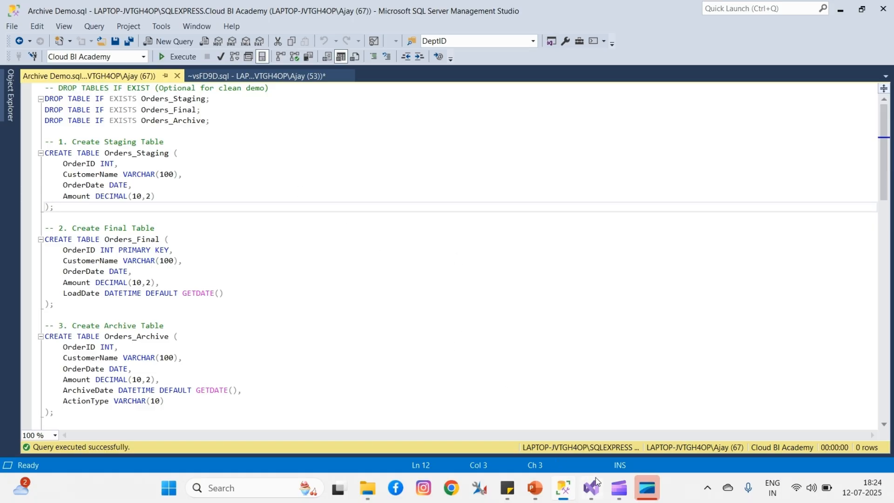
Step: Switch to Visual Studio and add a Data Flow Task named LD_CSV_STG to the control flow of Package4.dtsx
mouse_move(595, 476)
left_click(601, 428)
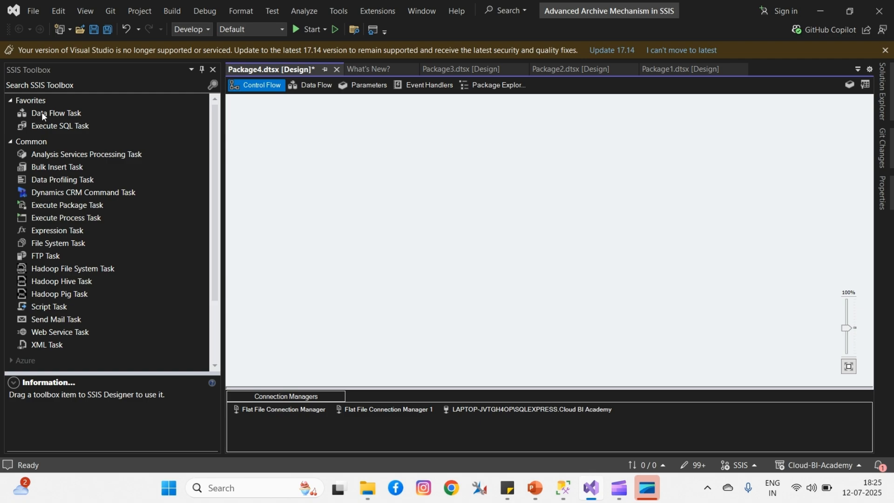
left_click_drag(40, 111, 390, 111)
left_click_drag(306, 129, 306, 130)
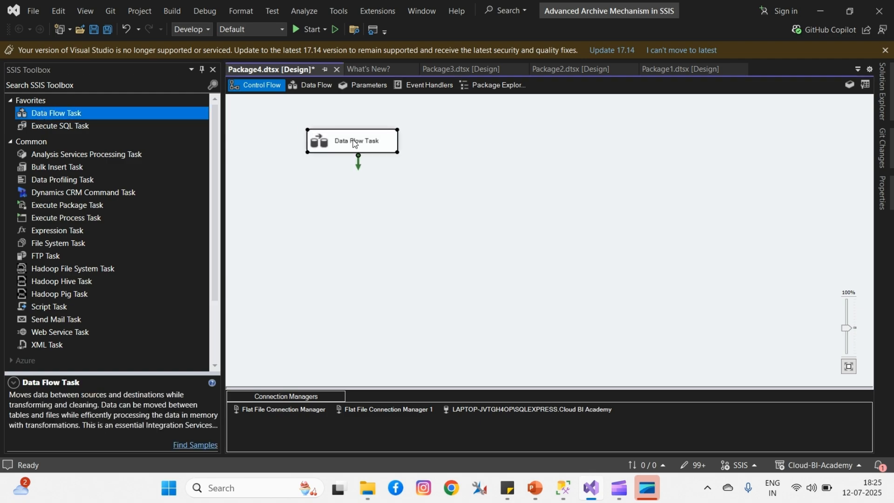
right_click(354, 139)
left_click(391, 349)
type("4")
type("D")
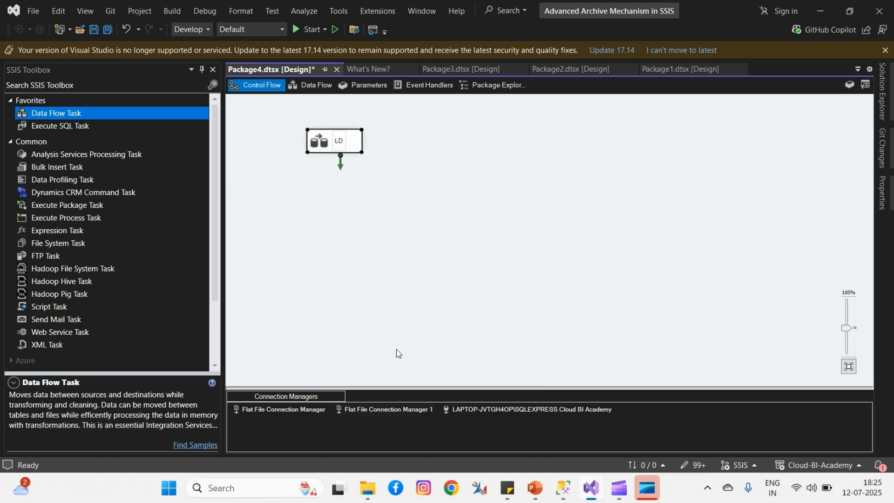
type("_CSV_")
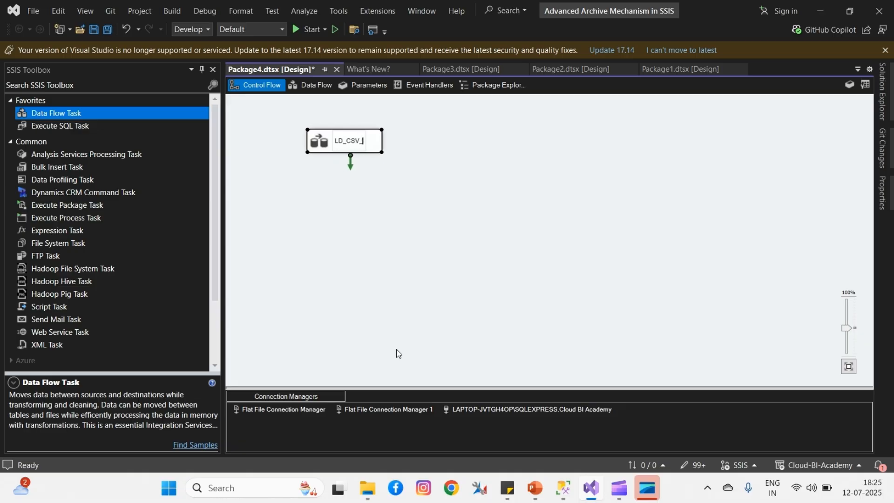
type("STG")
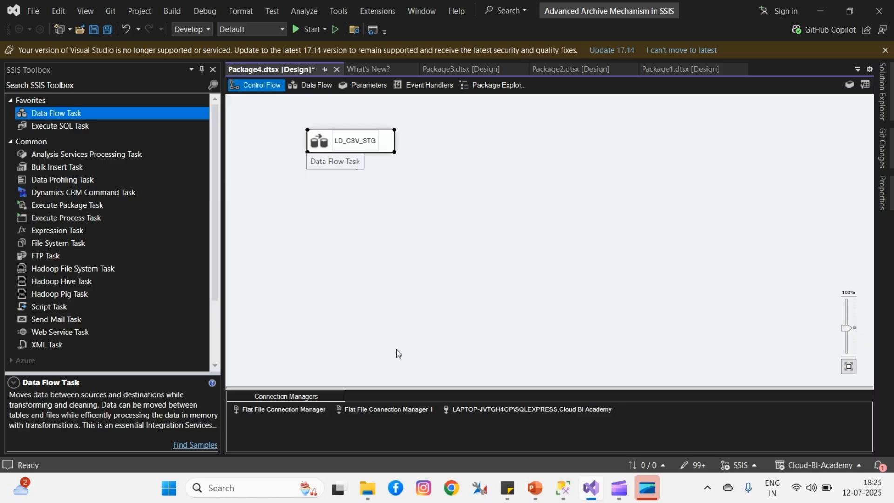
left_click(401, 136)
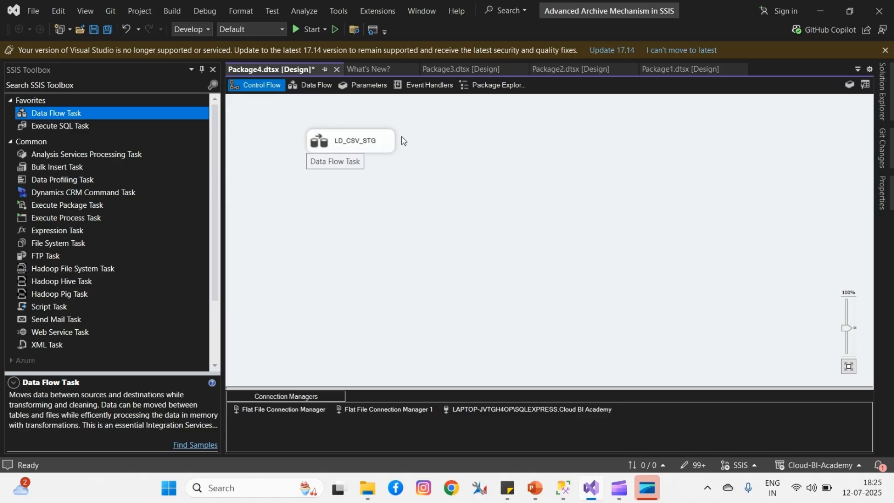
Step: Open the LD_CSV_STG data flow and add a Flat File Source to it
double_click(348, 144)
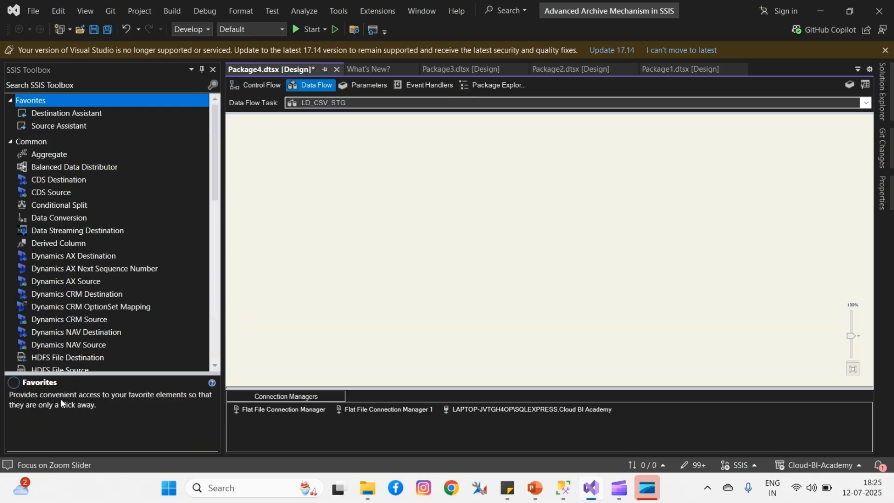
left_click_drag(213, 161, 214, 321)
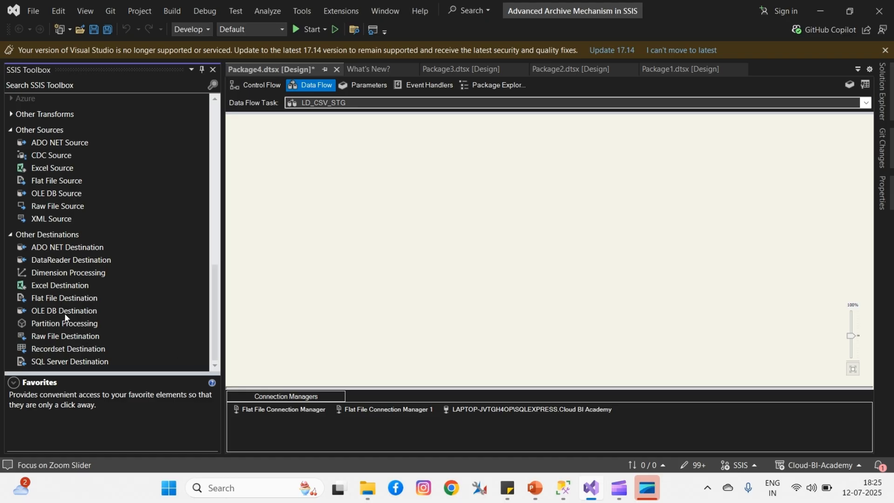
left_click_drag(55, 181, 279, 138)
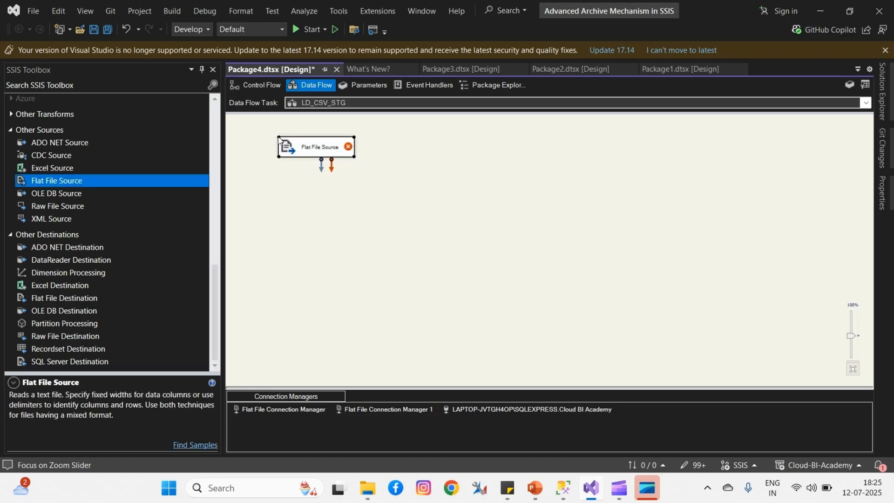
Step: Set up a new flat file connection to the Orders CSV file in Arch\Source and review its columns, column properties and preview
double_click(309, 148)
left_click(597, 126)
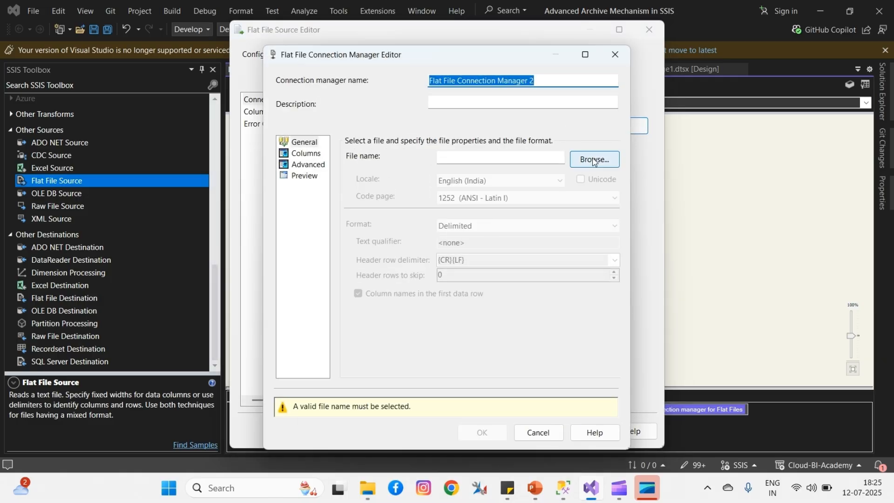
left_click(593, 160)
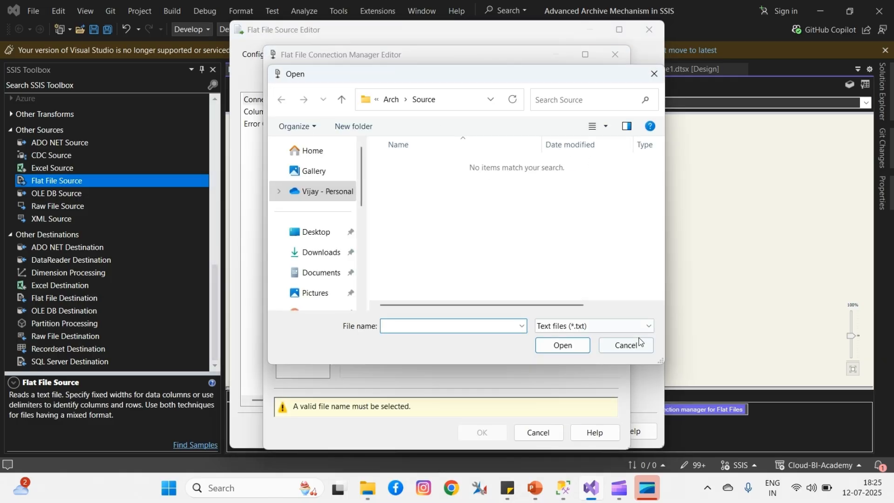
left_click(576, 324)
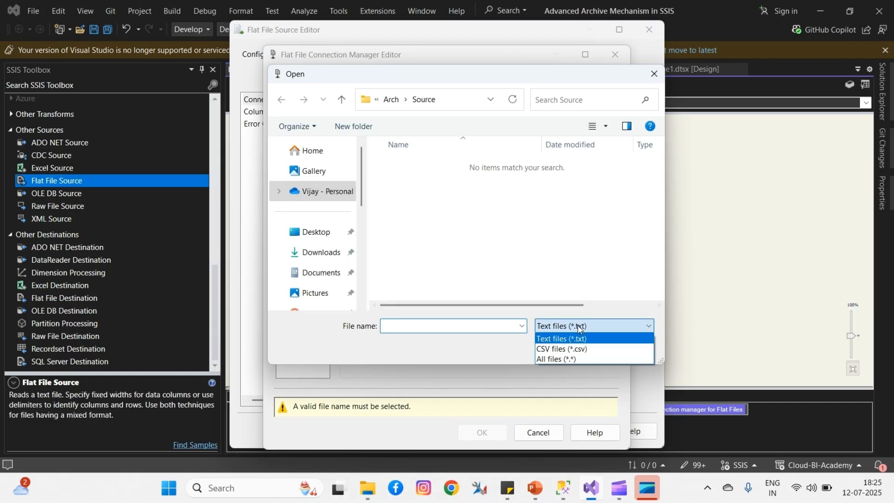
left_click(572, 350)
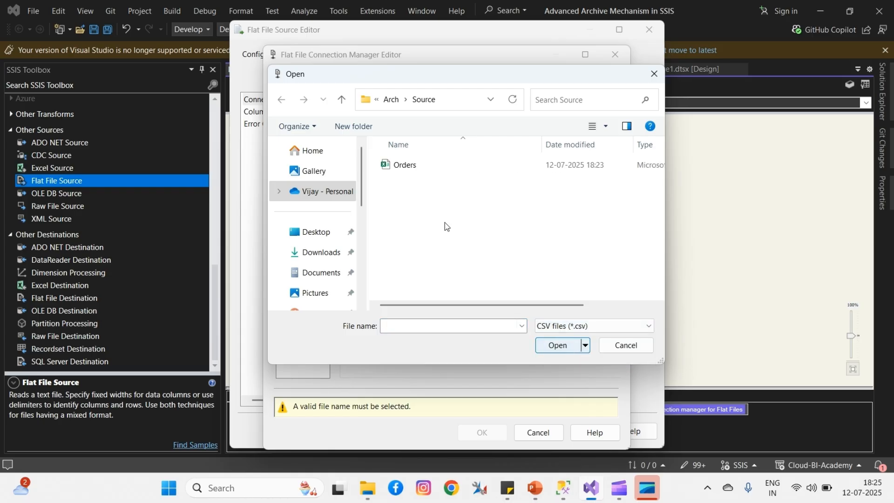
double_click(404, 165)
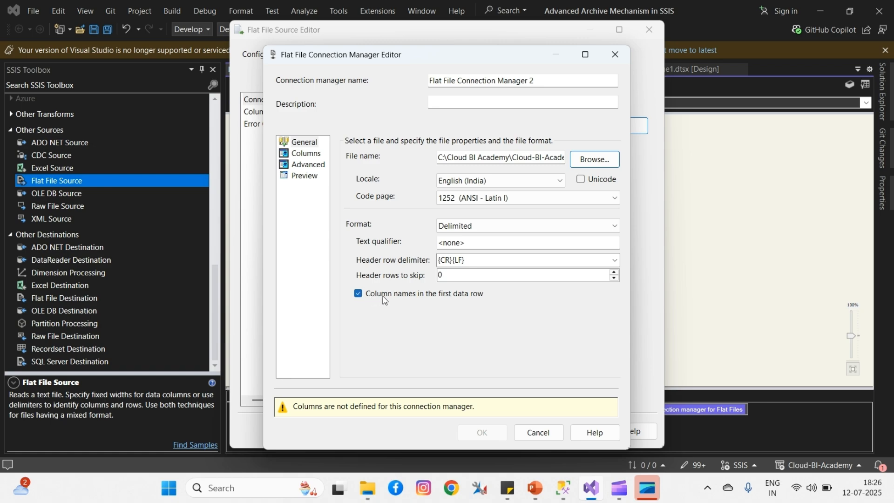
left_click(305, 153)
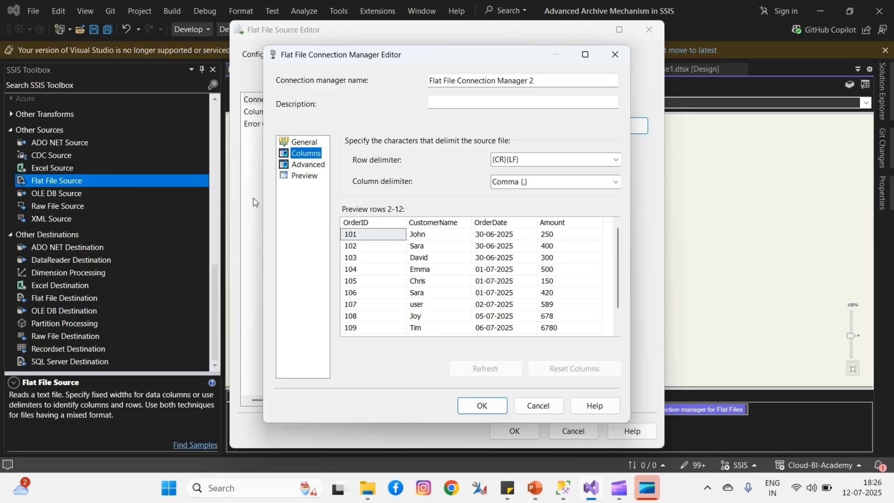
left_click(298, 166)
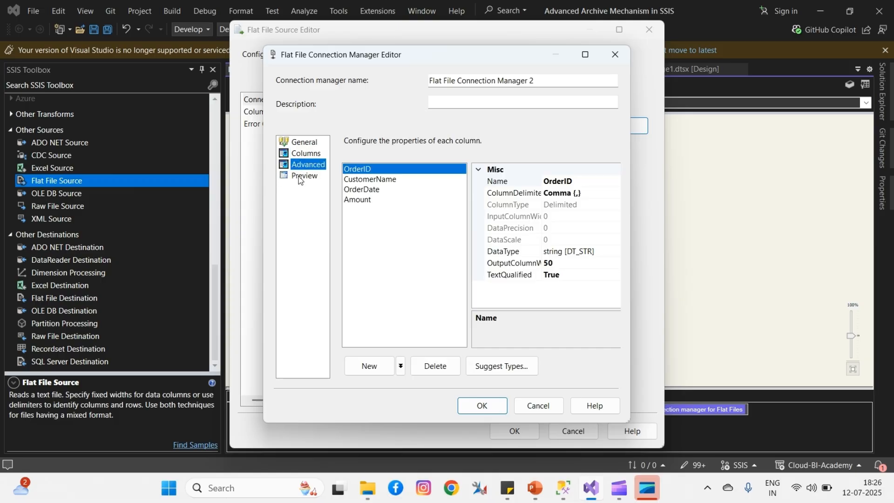
left_click(300, 177)
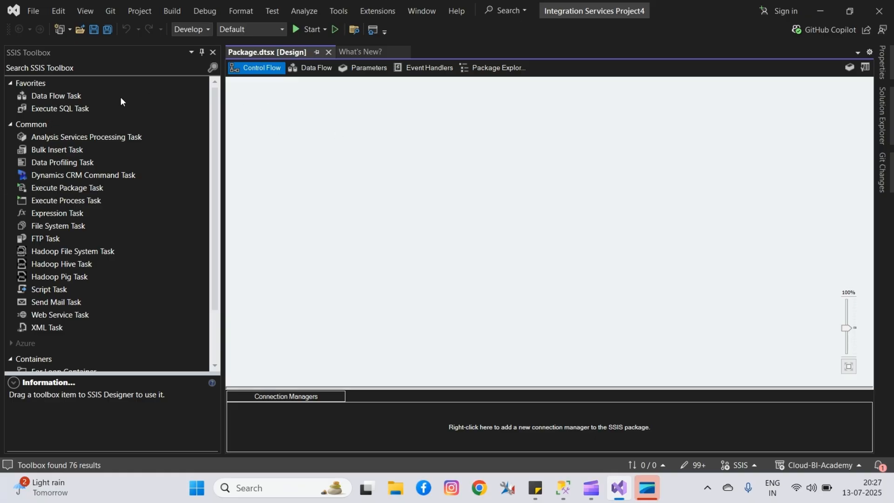
Step: Add a Data Flow Task to the control flow of Package.dtsx and rename it LD_CSV_STG
left_click_drag(63, 93, 301, 104)
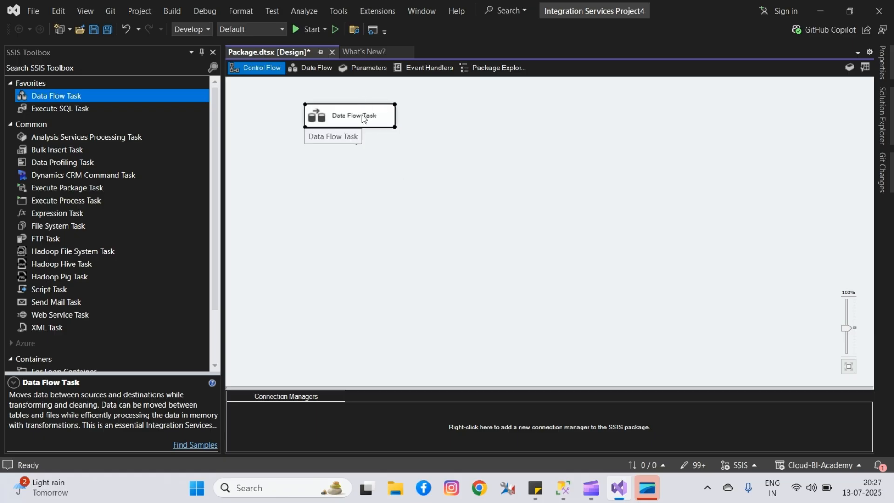
right_click(361, 115)
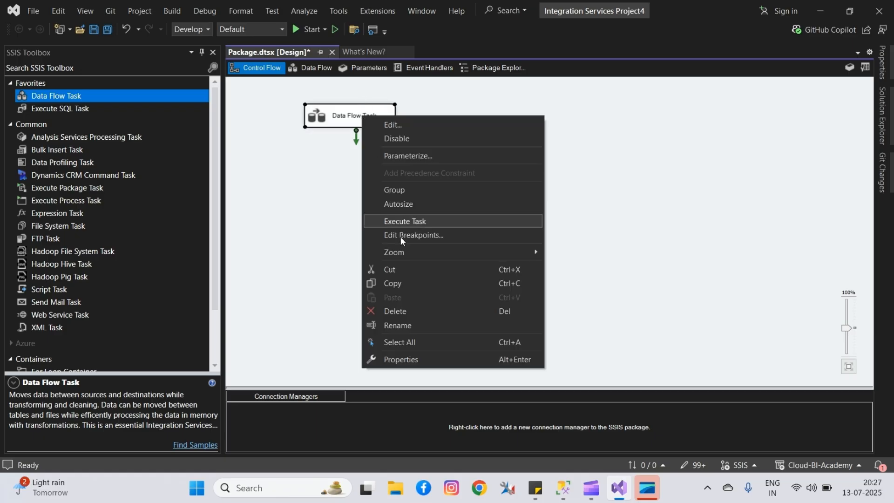
left_click(404, 325)
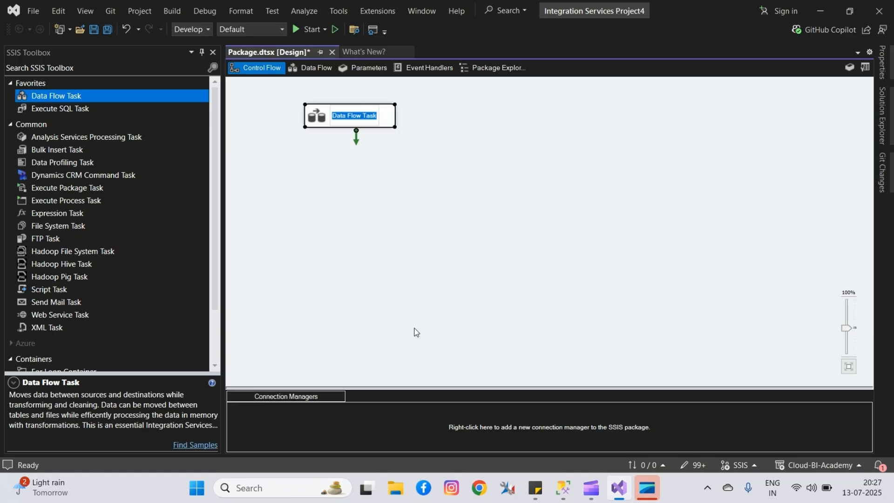
type("LS")
key("BackSpace")
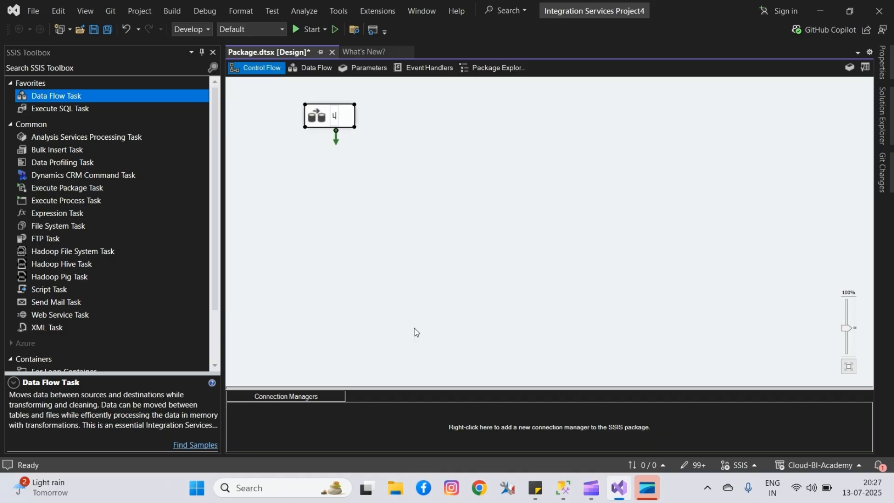
type("D_")
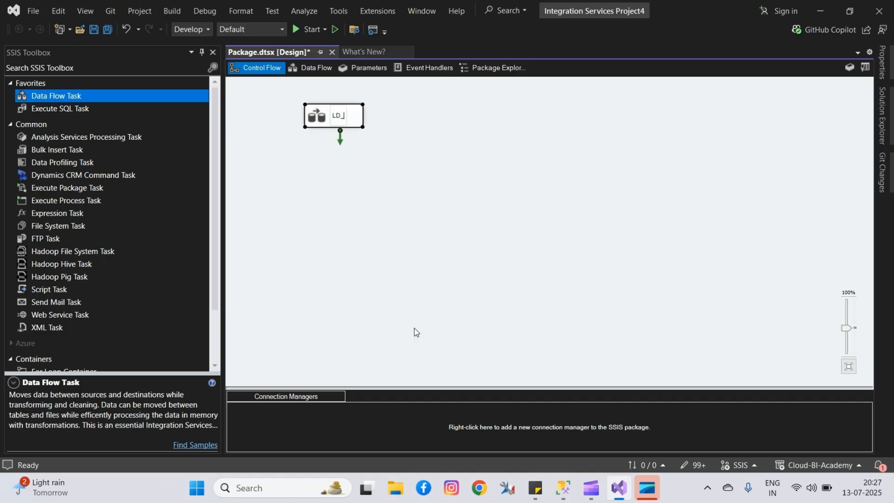
type("S")
key("BackSpace")
type("CS")
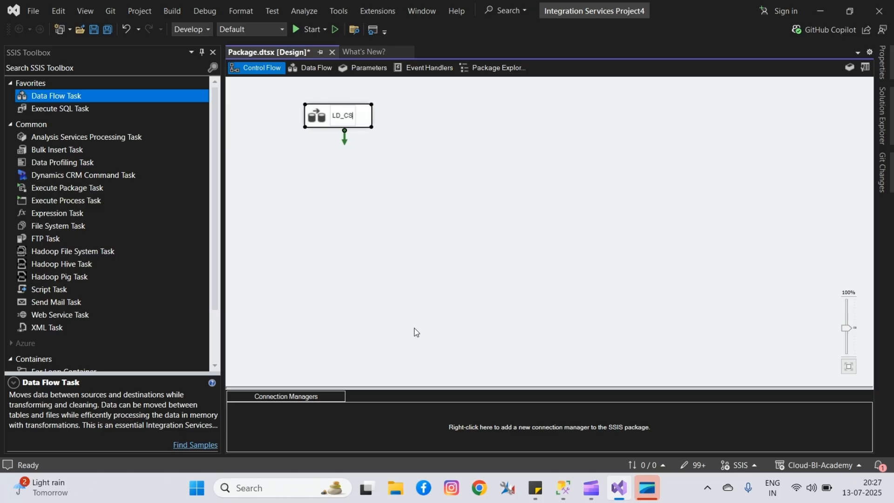
type("V_")
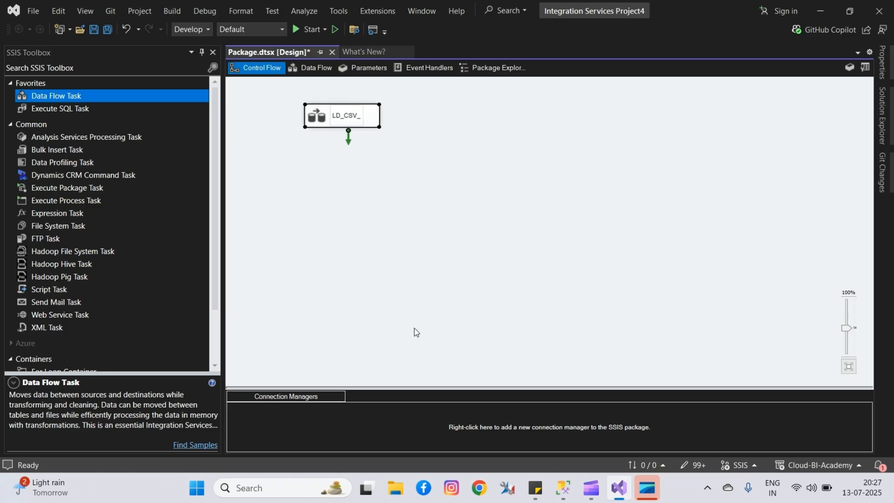
type("STG")
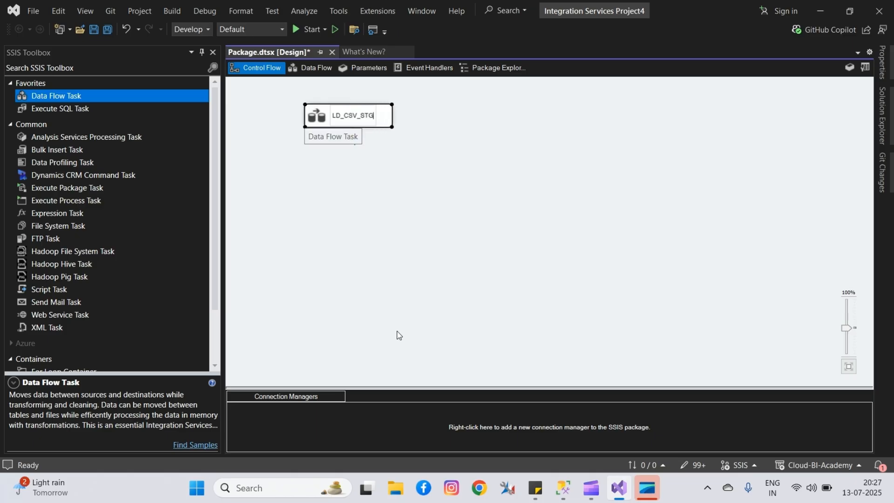
Step: Open the LD_CSV_STG data flow and add a Flat File Source to its canvas
double_click(375, 120)
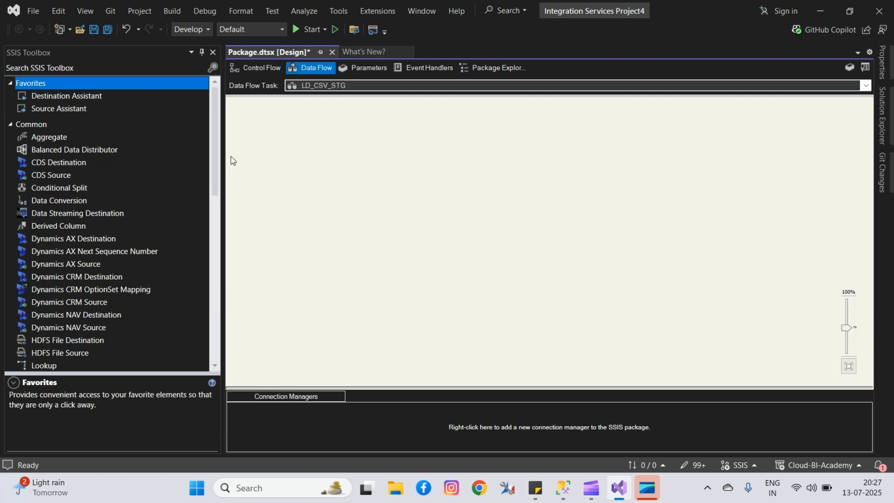
left_click_drag(212, 161, 217, 289)
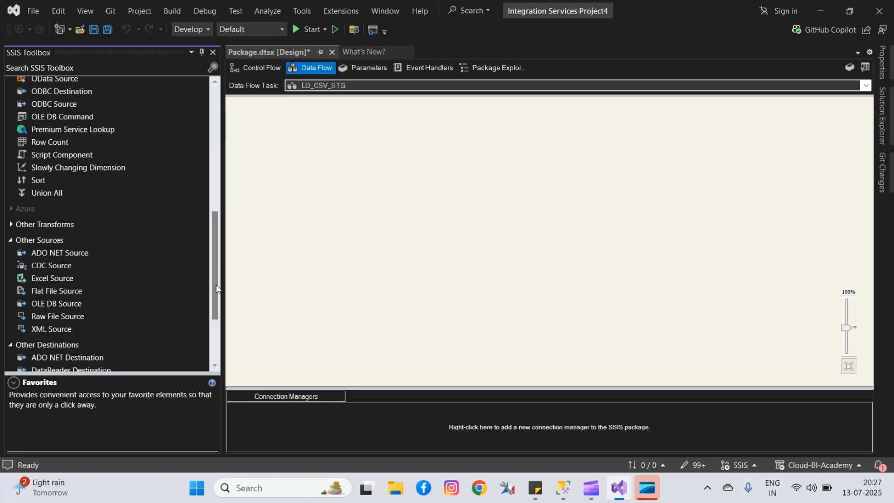
left_click_drag(46, 288, 316, 145)
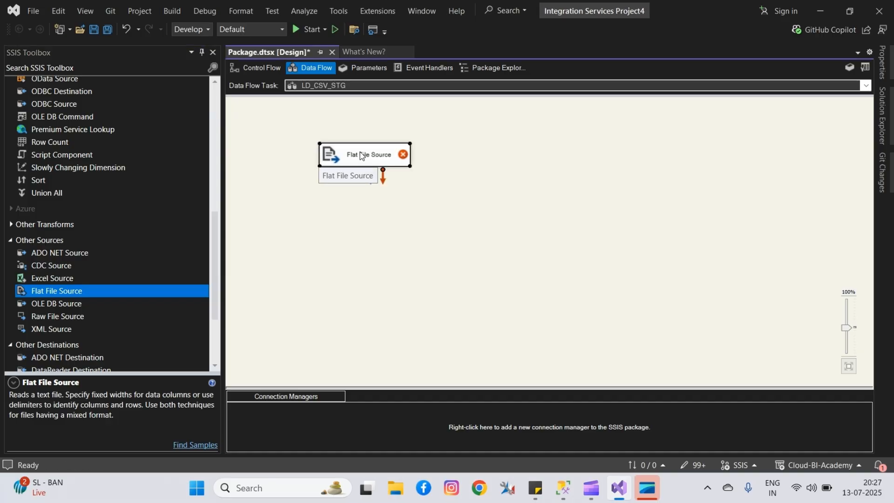
Step: Create a new flat file connection for the Flat File Source, pointing to the Orders CSV file in Arch\Source
double_click(360, 152)
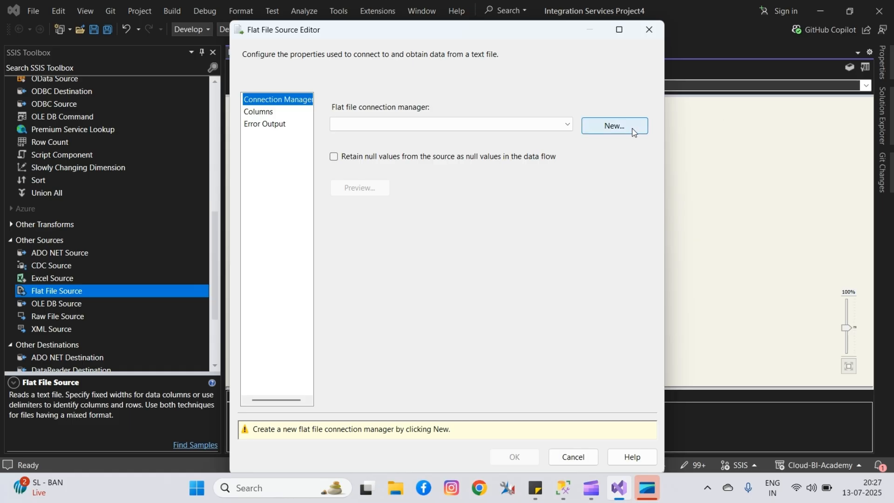
left_click(632, 129)
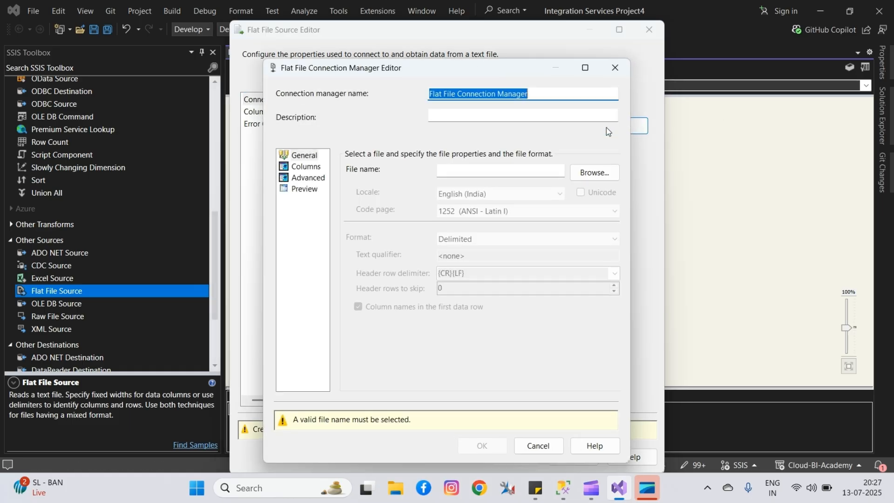
left_click(577, 175)
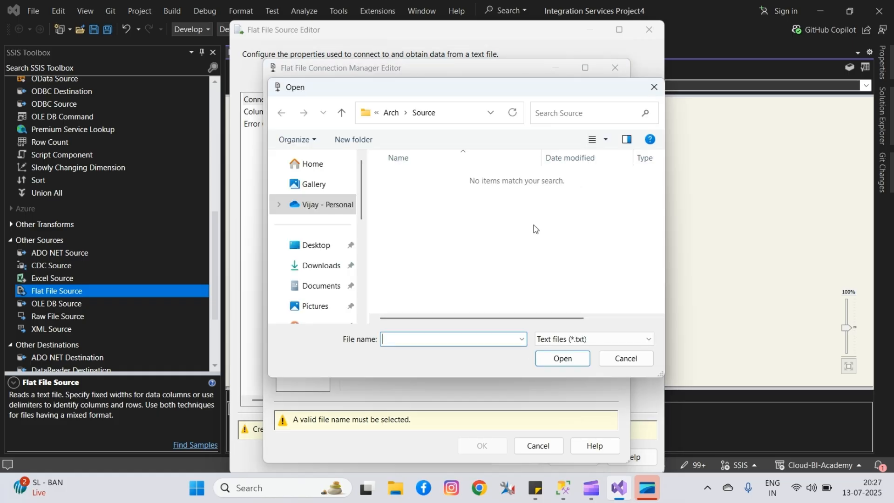
left_click(571, 342)
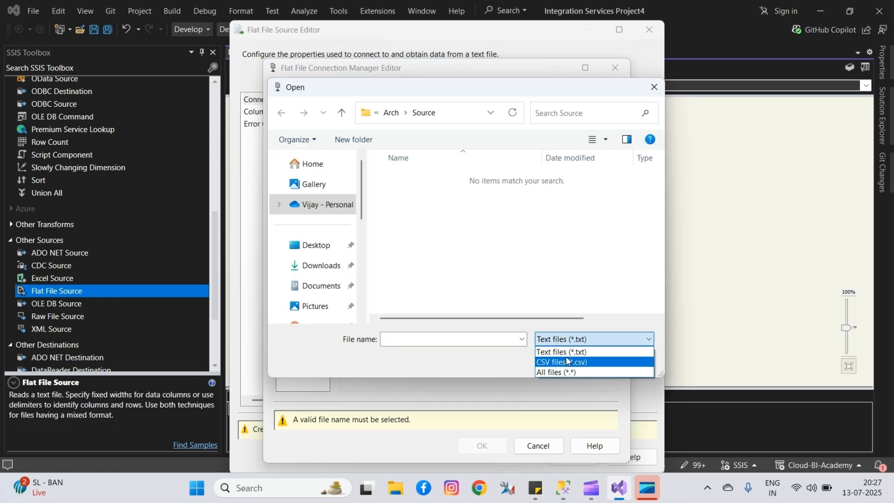
left_click(566, 366)
double_click(395, 181)
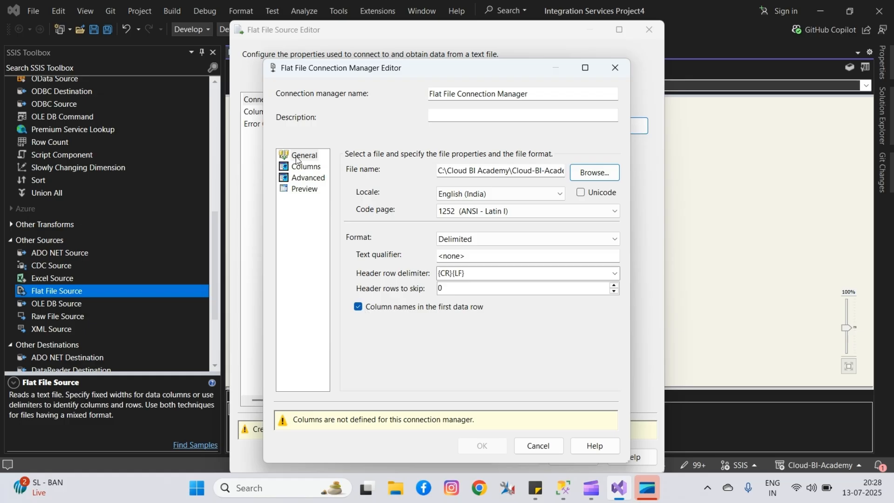
Step: Review the flat file connection's columns, column properties and data preview, and accept the connection and source settings
left_click(305, 167)
left_click(303, 178)
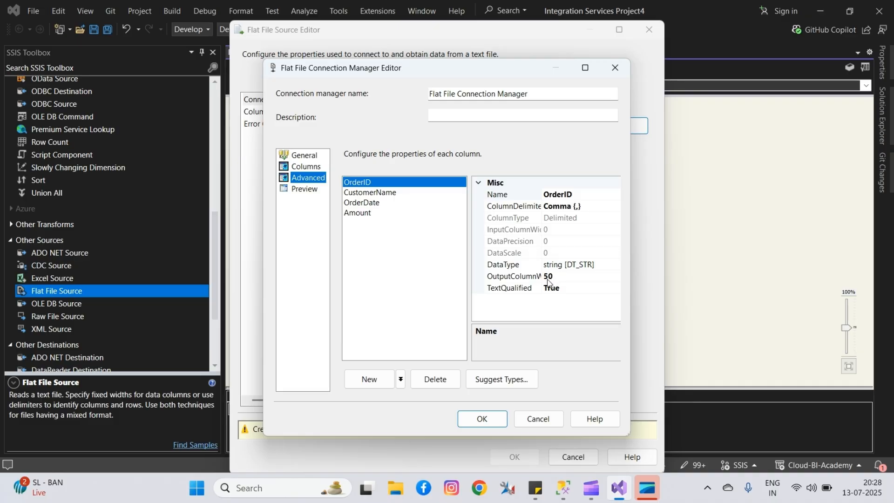
left_click(315, 189)
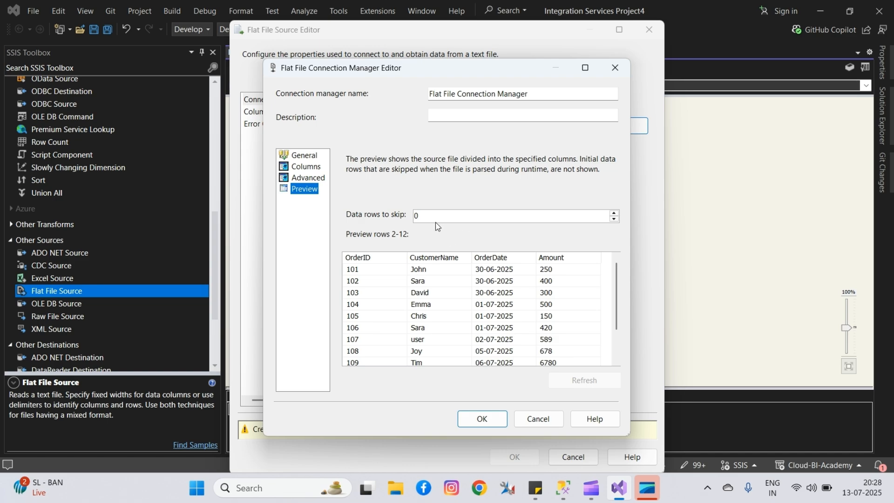
left_click(468, 420)
left_click(514, 431)
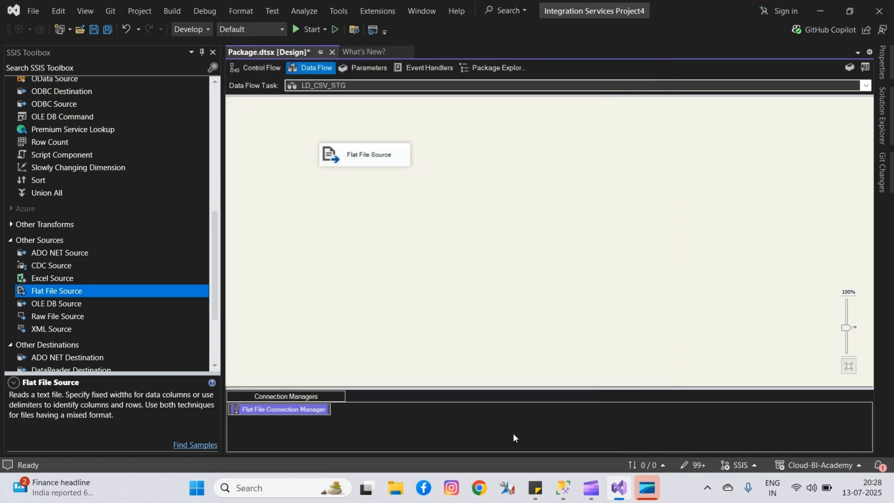
Step: Add an OLE DB Destination to the data flow and connect the Flat File Source output to it
left_click_drag(215, 252, 216, 292)
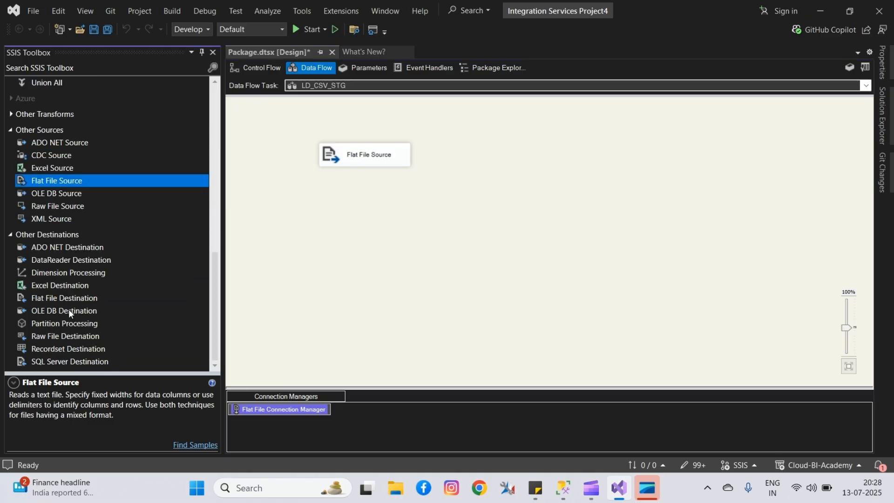
left_click_drag(69, 310, 473, 231)
left_click(393, 163)
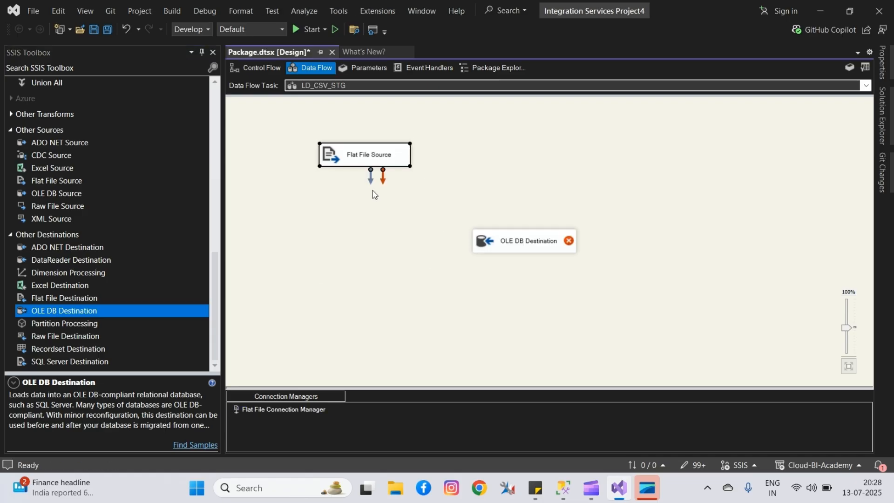
left_click_drag(371, 183, 549, 240)
Step: Configure the OLE DB Destination with the Cloud BI Academy database connection, the [dbo].[Orders_Staging] table and the automatic column mappings
double_click(549, 241)
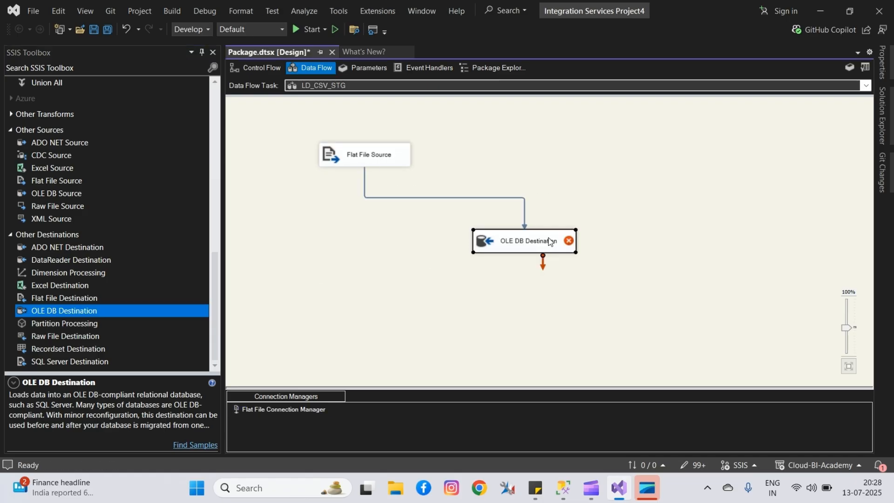
left_click(612, 165)
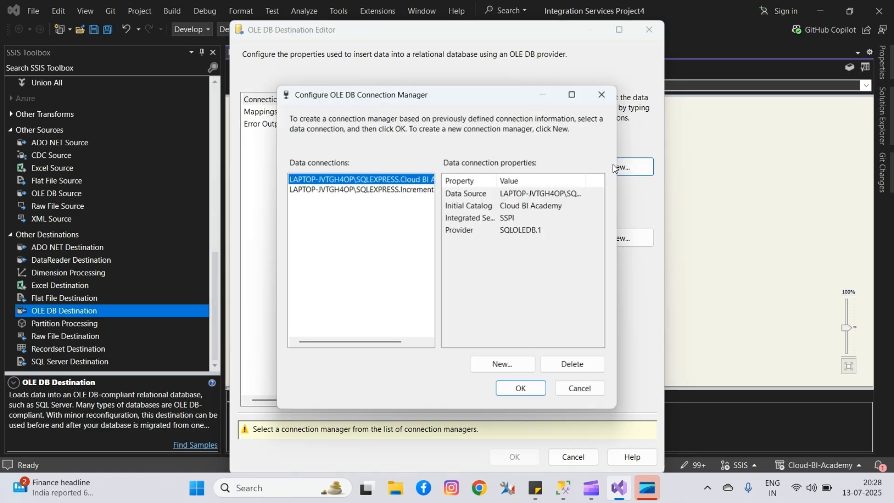
left_click(515, 389)
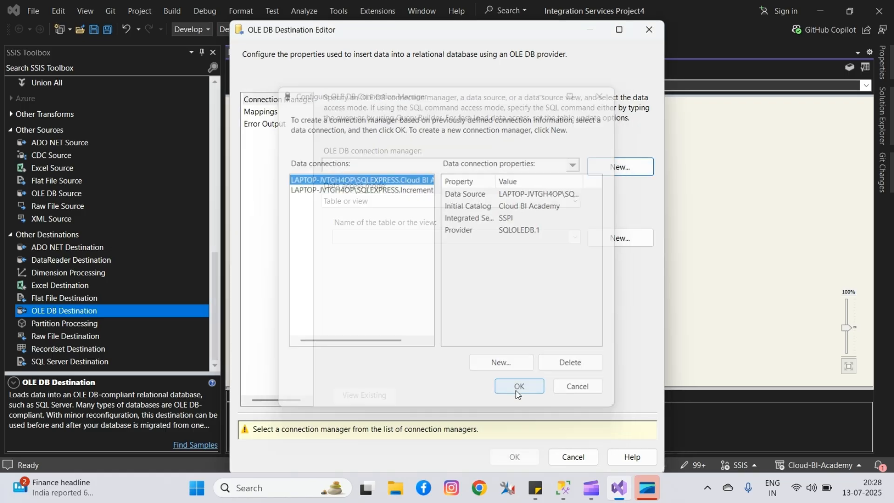
left_click(574, 237)
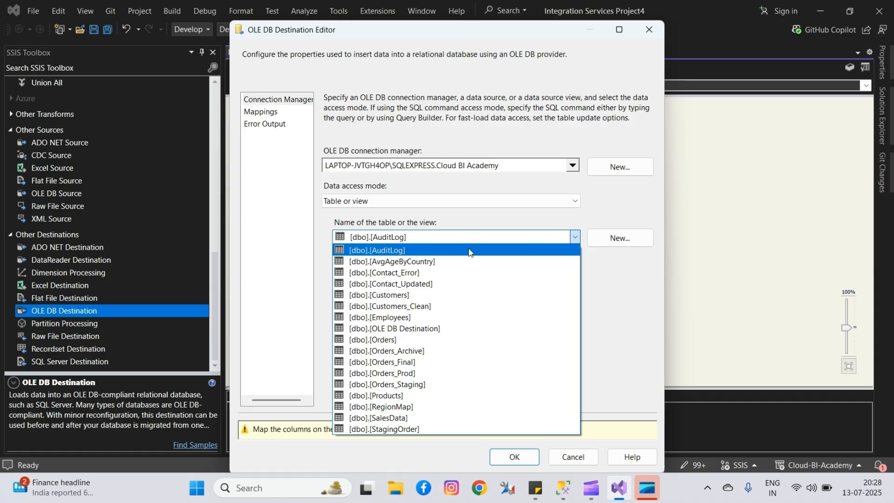
left_click(397, 384)
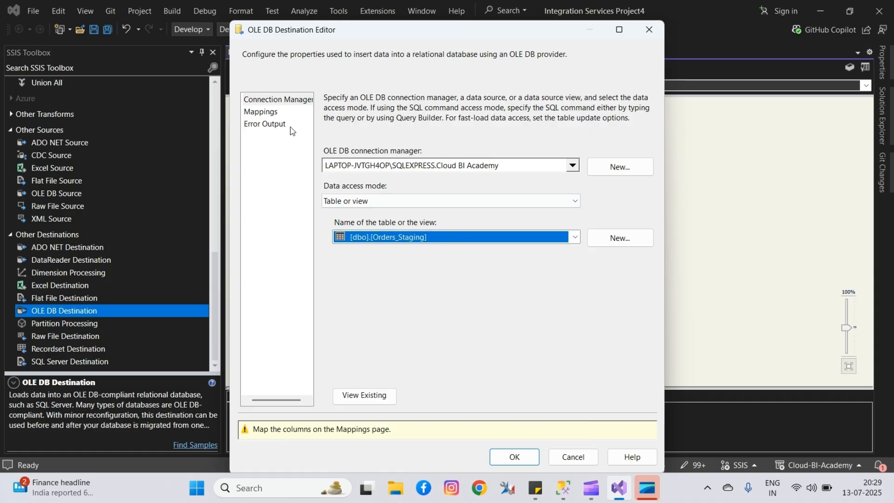
left_click(270, 112)
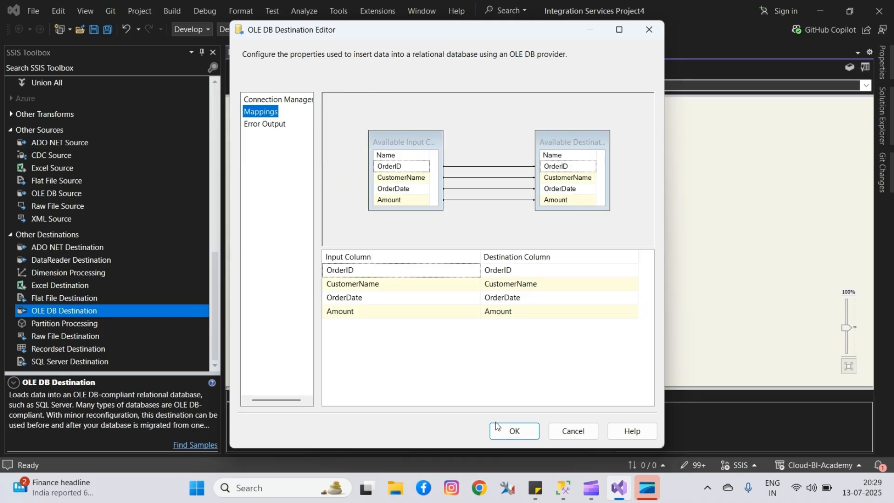
left_click(498, 425)
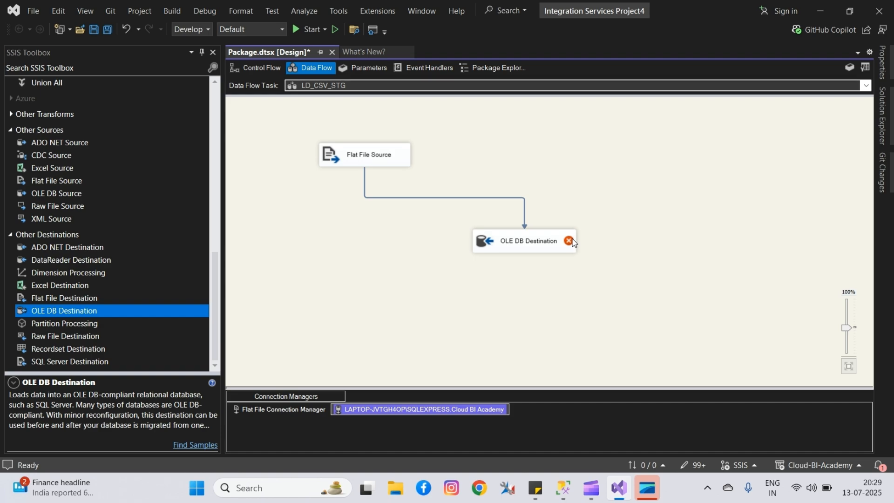
Step: Check the OLE DB Destination's error and delete the path between the Flat File Source and the destination
mouse_move(569, 240)
left_click_drag(397, 184, 558, 213)
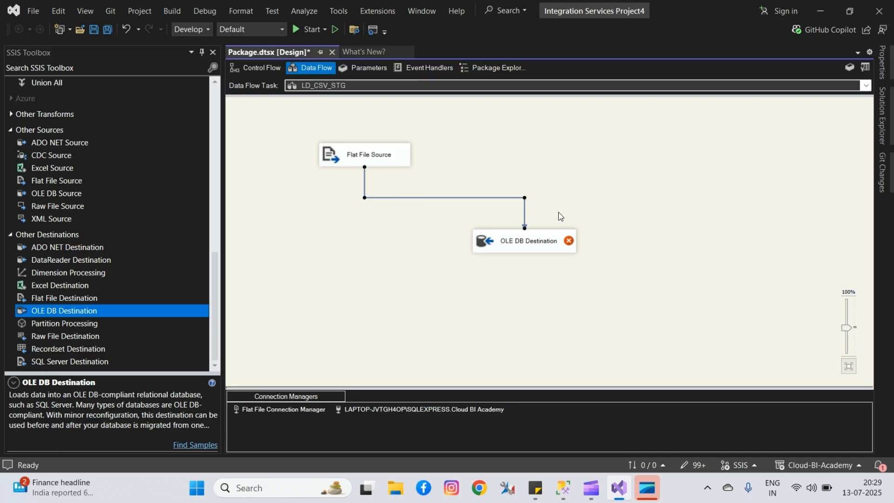
key("Delete")
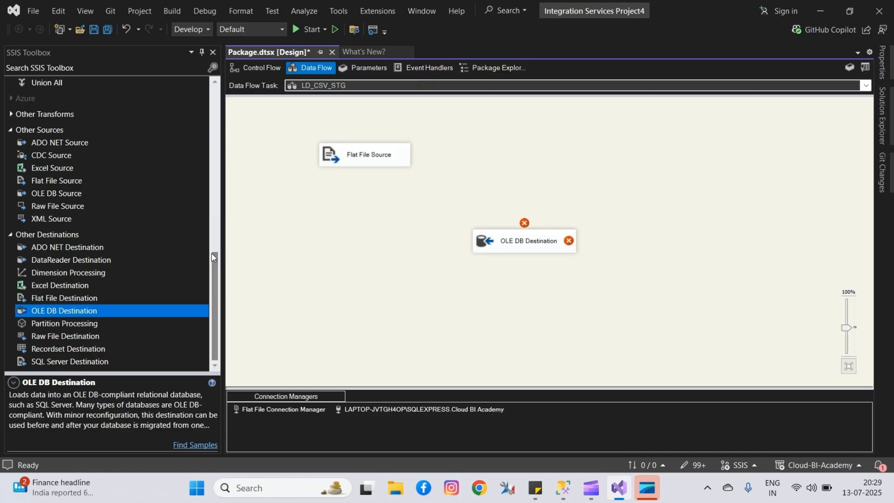
Step: Add a Data Conversion transformation and connect it between the Flat File Source and the OLE DB Destination
left_click_drag(213, 263, 214, 111)
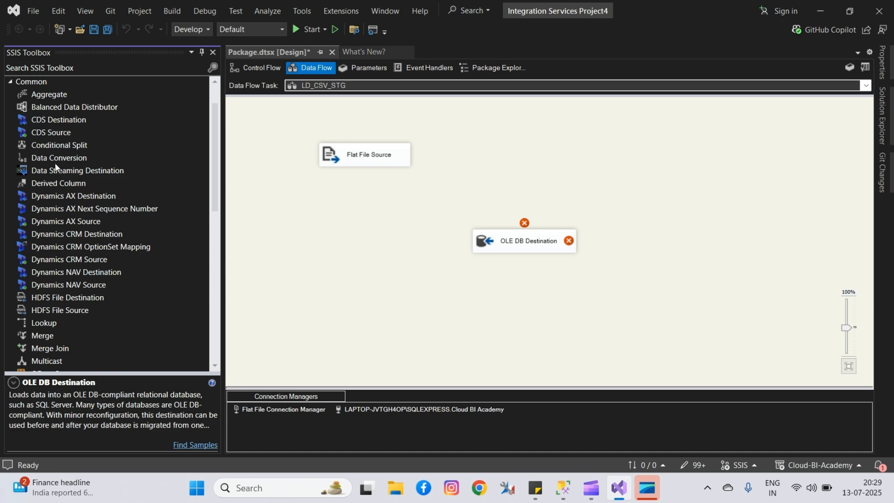
left_click_drag(56, 157, 546, 244)
left_click(383, 163)
left_click(435, 211)
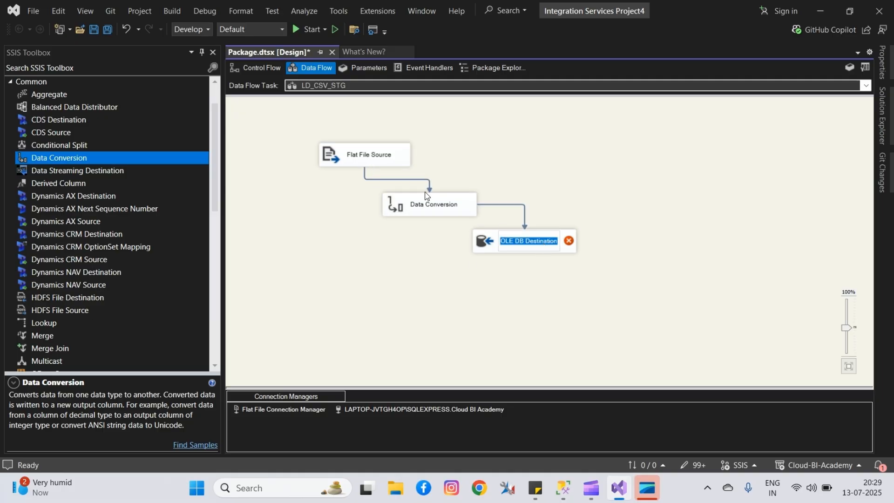
Step: Open the Data Conversion transformation for editing and select OrderDate as the column to convert
left_click(427, 209)
double_click(426, 209)
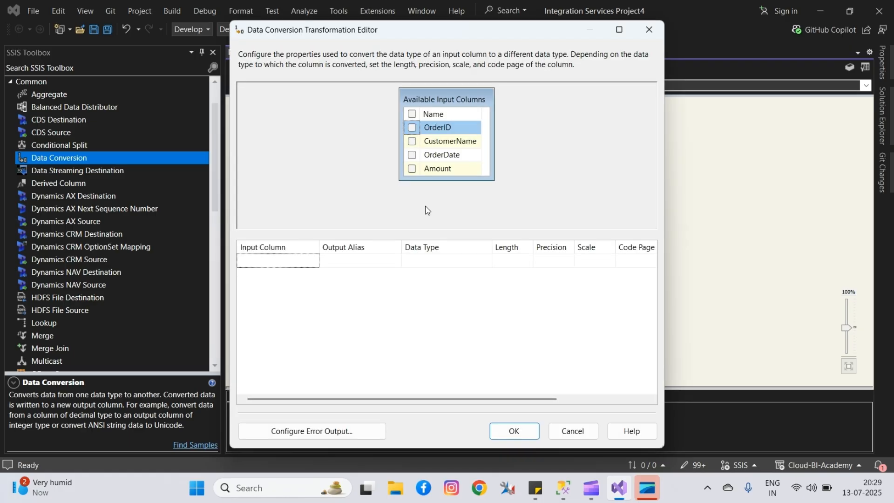
left_click(411, 156)
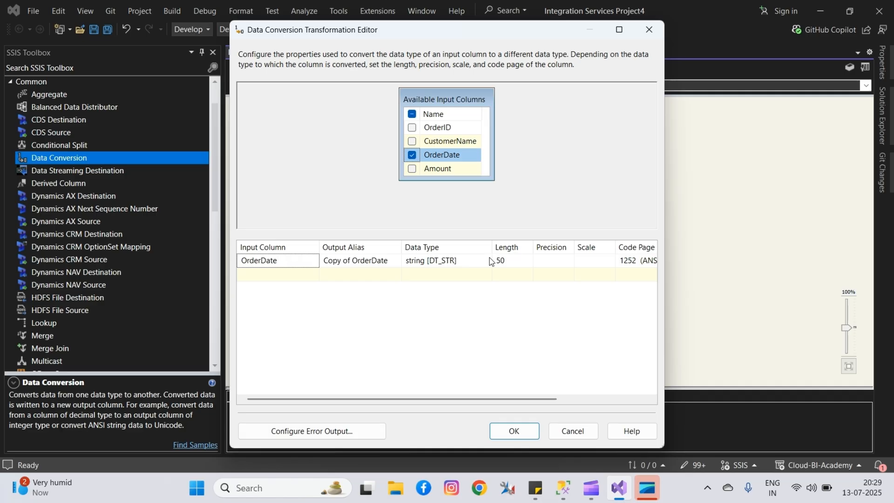
left_click_drag(492, 246, 593, 237)
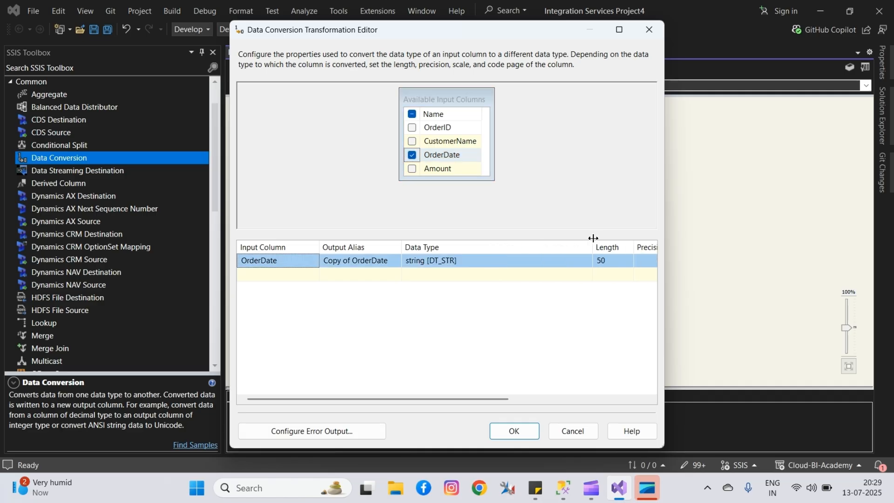
Step: Check the data type of OrderDate in the Orders_Staging table script in SQL Server Management Studio
left_click(573, 266)
left_click(586, 262)
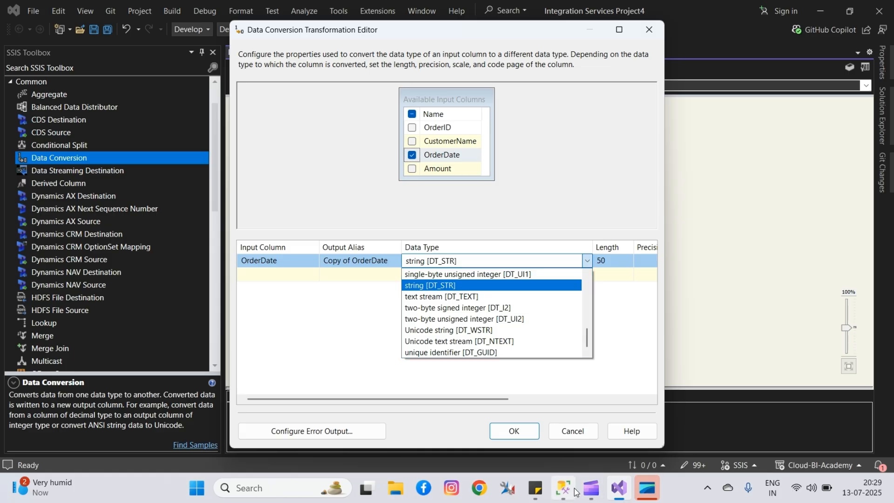
mouse_move(567, 492)
left_click(562, 440)
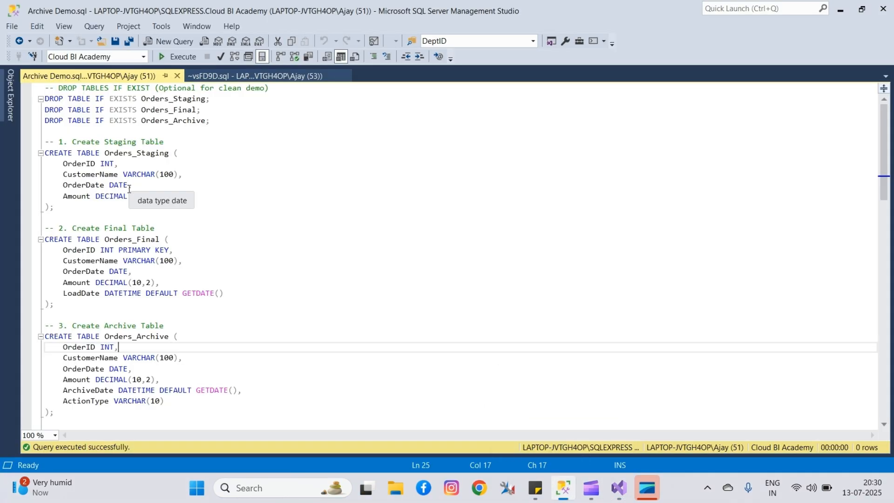
left_click(563, 488)
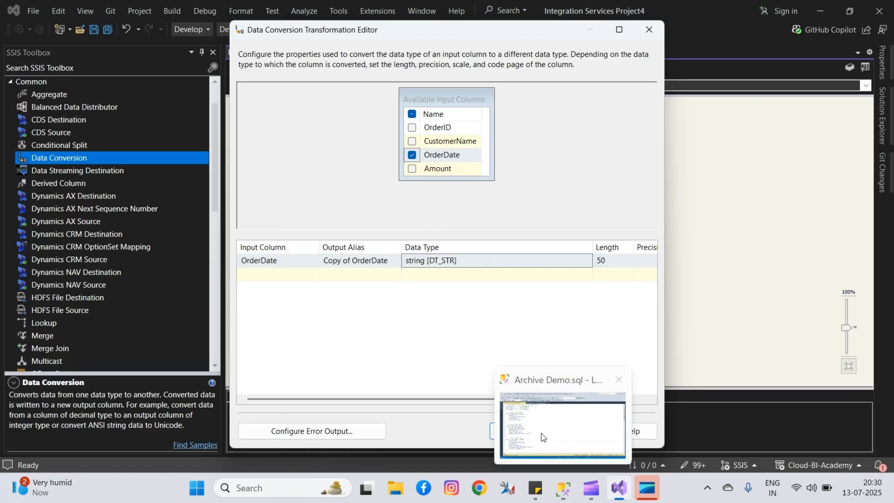
Step: Set the output data type of the converted OrderDate column to database date [DT_DBDATE] and confirm the Data Conversion settings
left_click(587, 260)
left_click(587, 261)
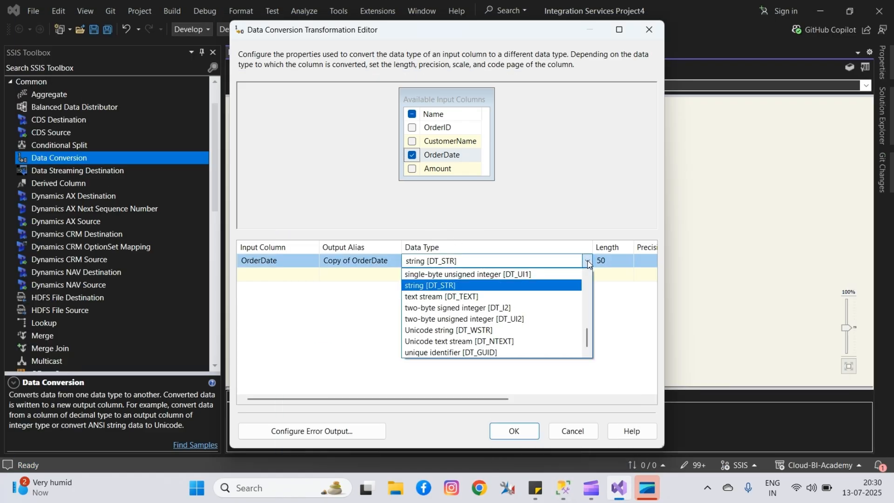
left_click_drag(586, 333, 586, 284)
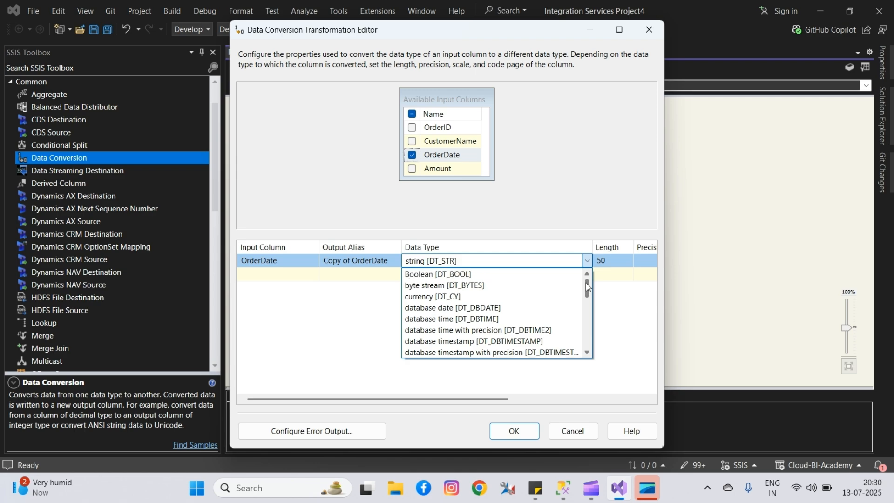
left_click(441, 308)
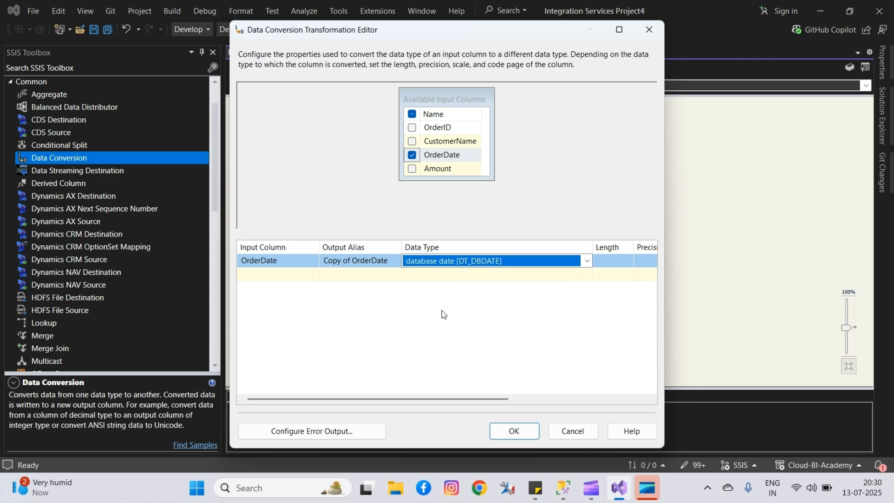
left_click(513, 429)
Step: Map the Copy of OrderDate input column to the OrderDate destination column in the OLE DB Destination
left_click(531, 247)
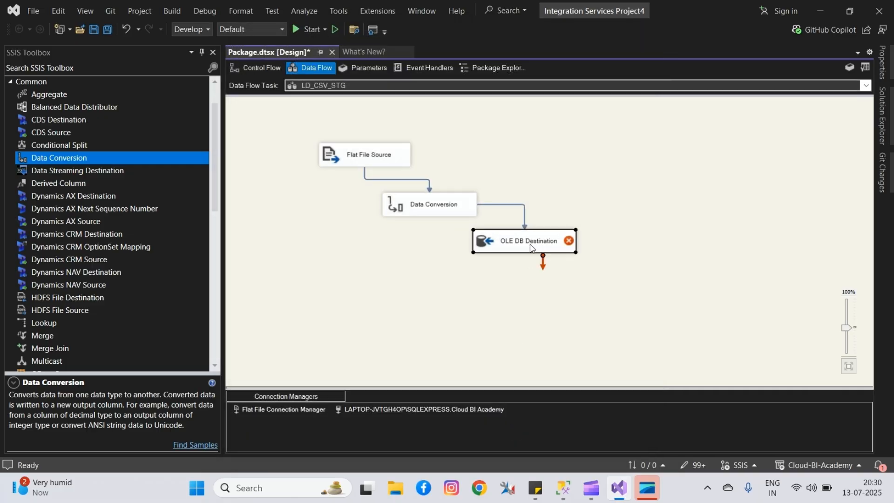
double_click(531, 247)
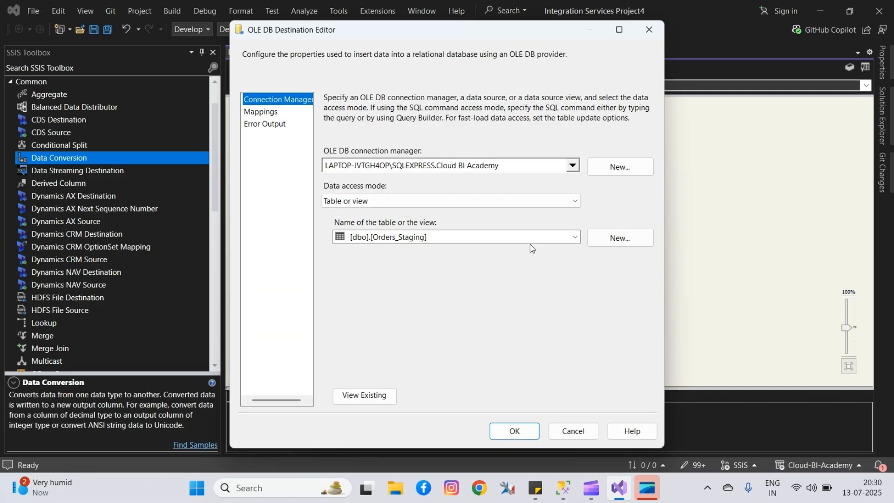
left_click(260, 111)
left_click(381, 297)
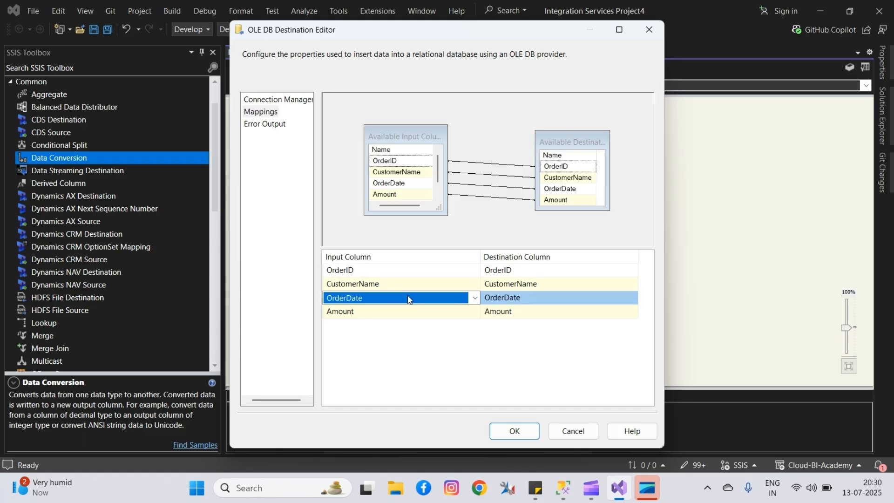
left_click(474, 298)
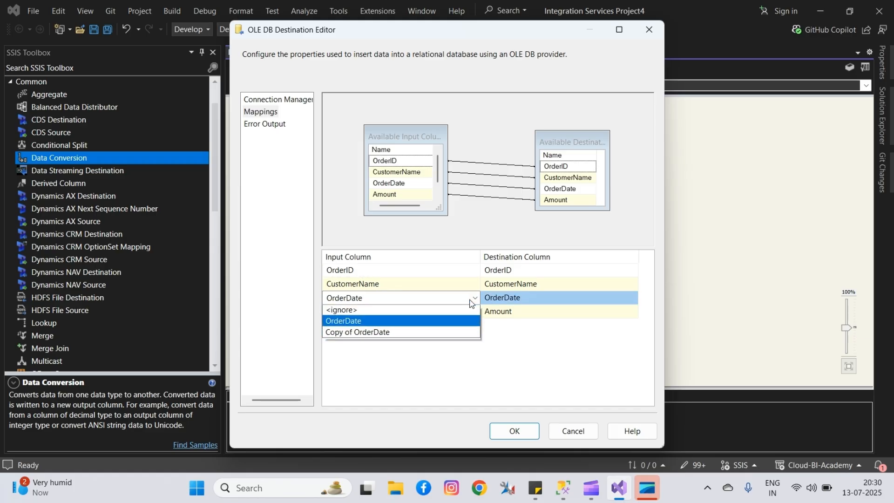
left_click(390, 333)
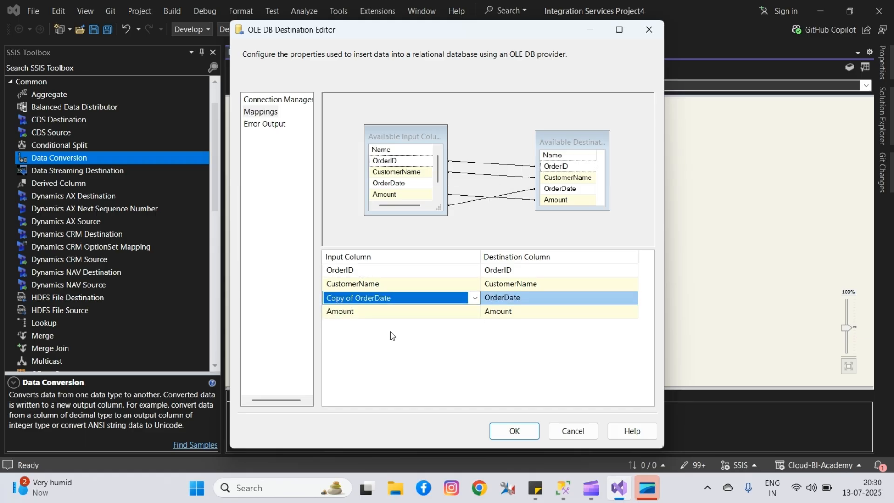
left_click(528, 435)
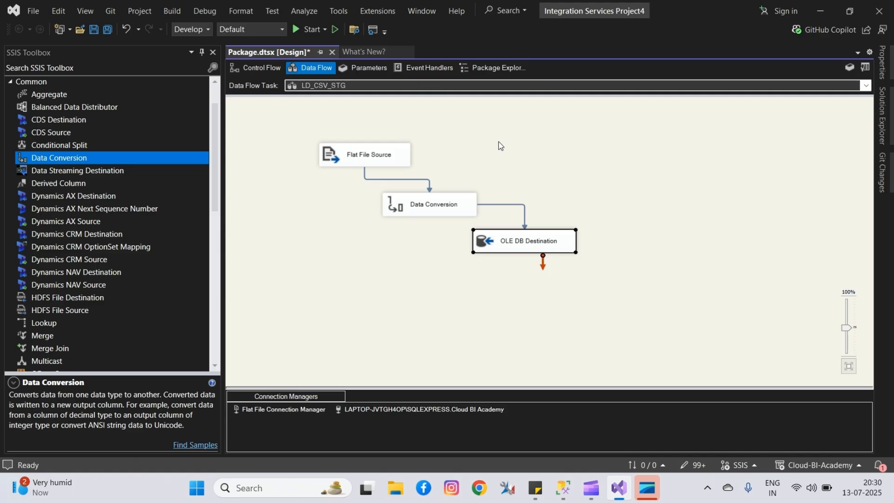
Step: Execute the LD_CSV_STG data flow task, review its progress log and stop debugging
right_click(646, 153)
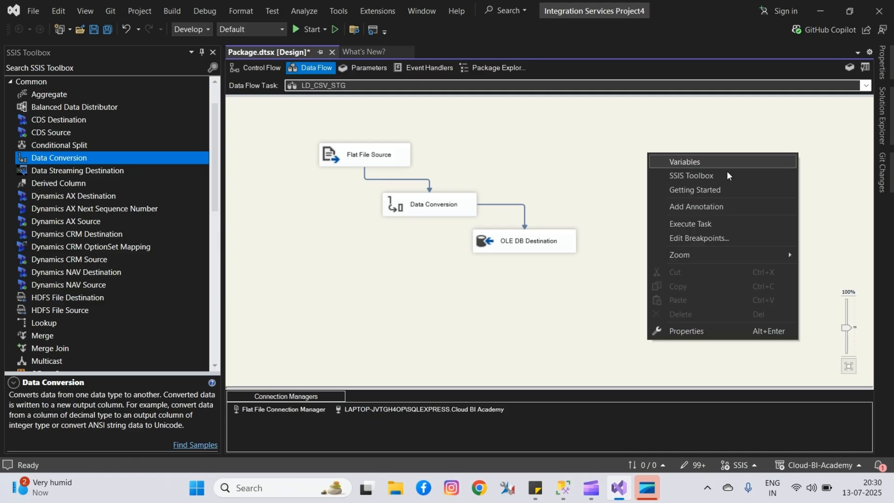
left_click(708, 223)
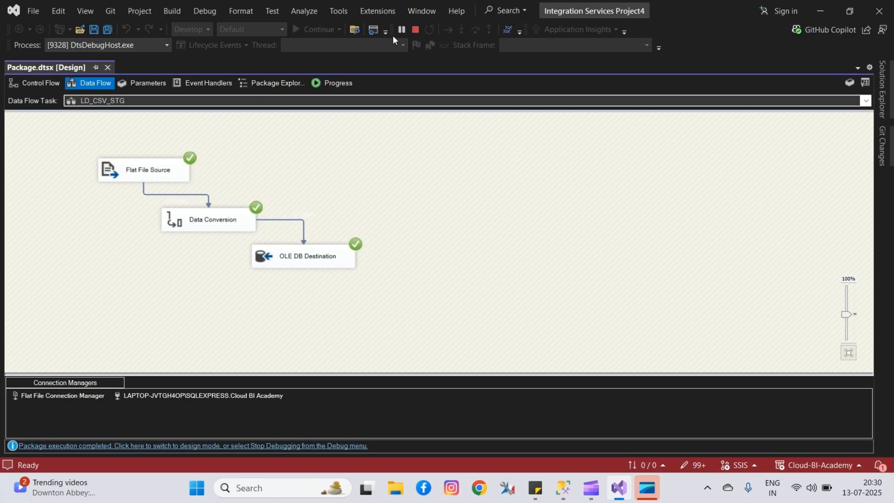
left_click(329, 82)
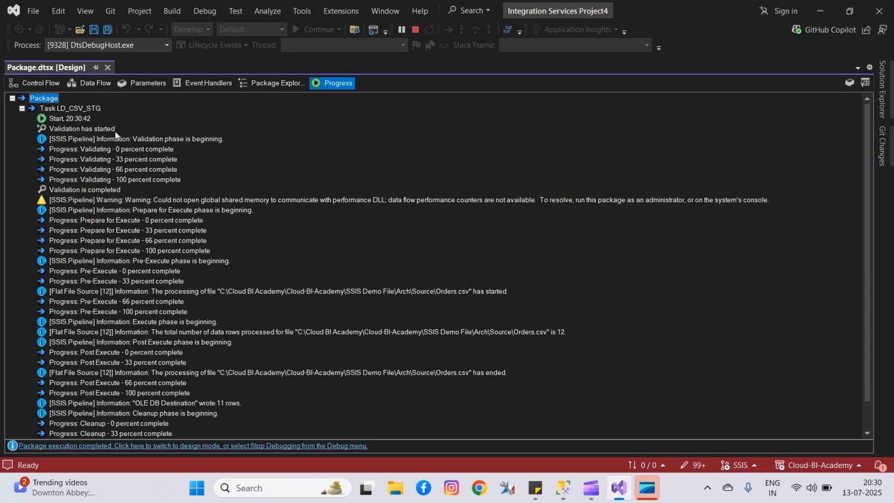
left_click(96, 82)
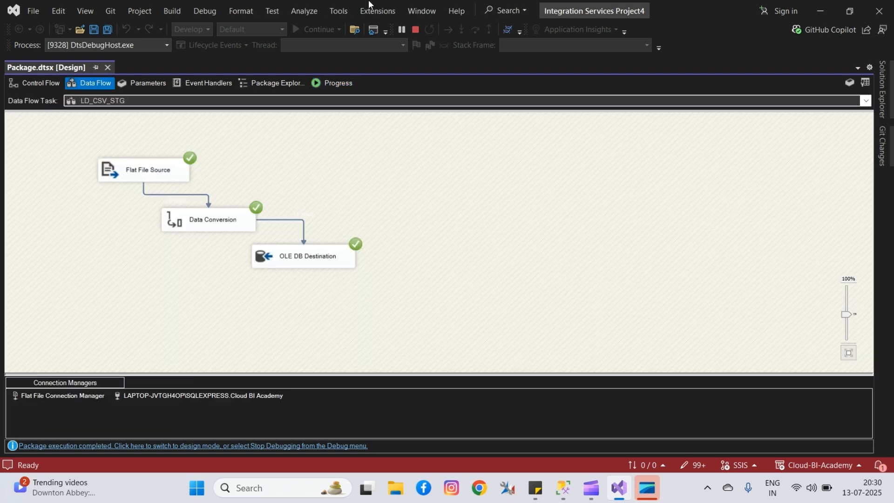
left_click(413, 30)
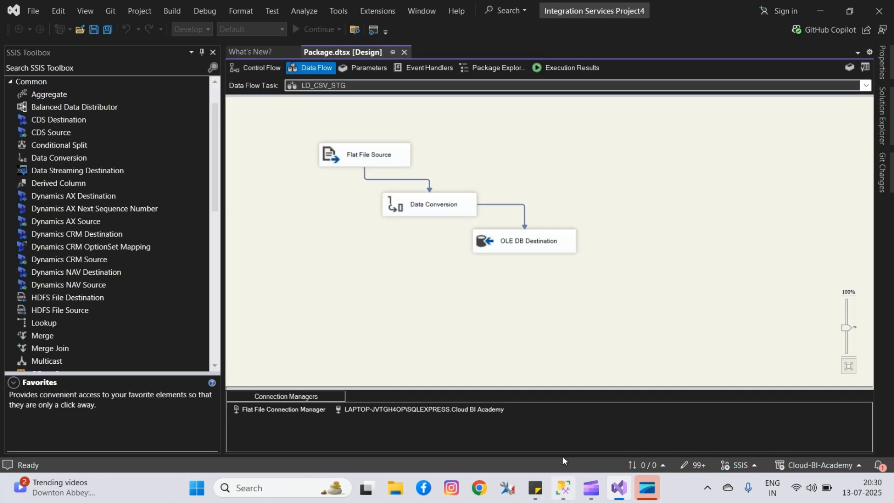
Step: Query the Orders_Staging table in SQL Server Management Studio to inspect the loaded rows
left_click(570, 488)
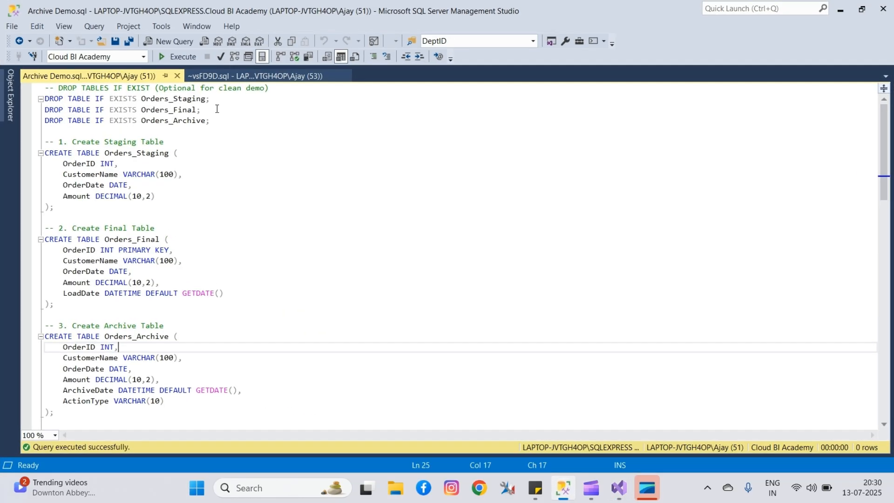
double_click(153, 154)
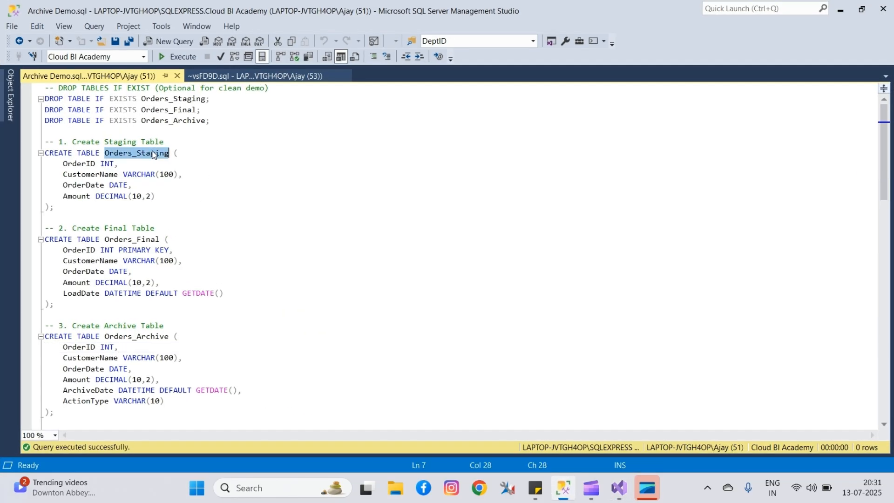
key("ctrl+3")
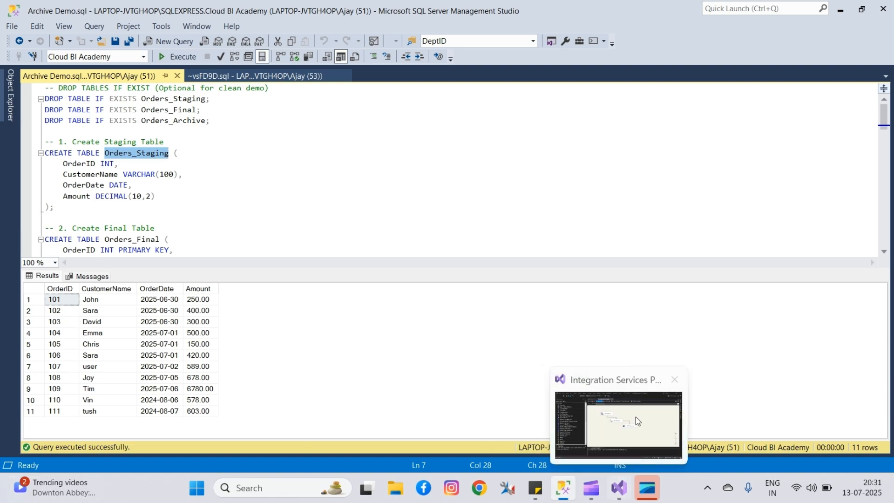
Step: Return to the SSIS package in Visual Studio and add a second Data Flow Task to the control flow
left_click(635, 417)
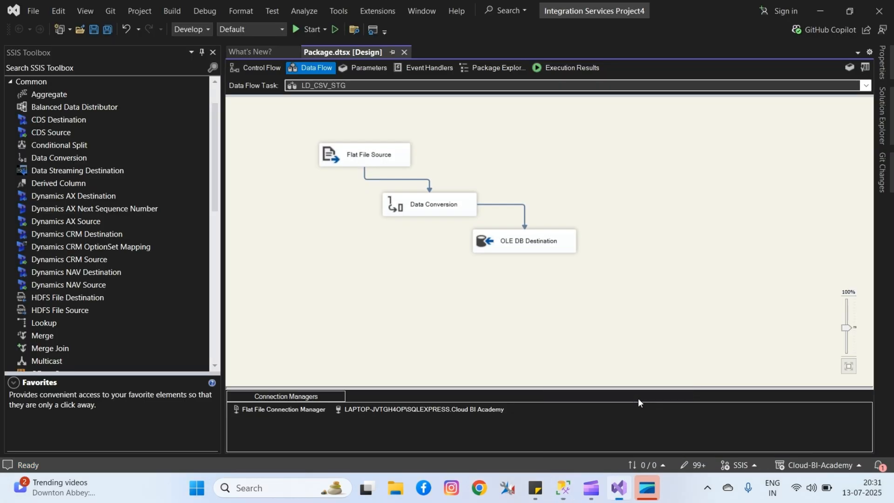
left_click(247, 70)
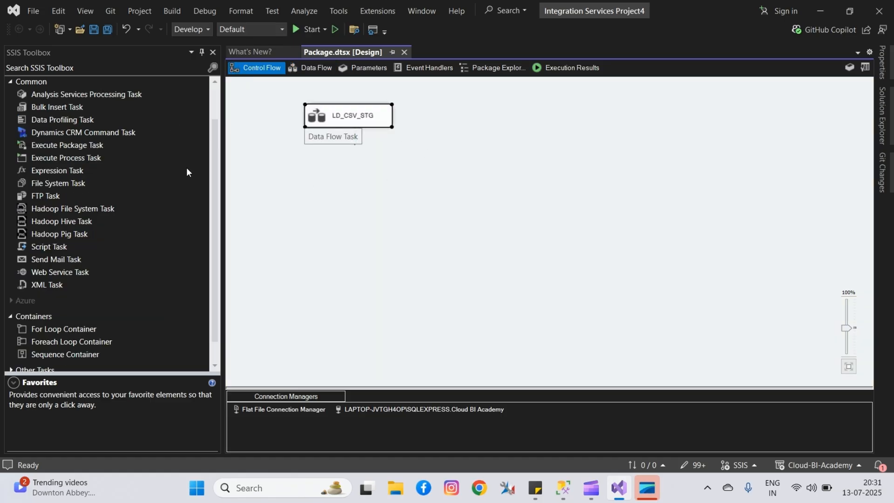
left_click_drag(215, 191, 213, 108)
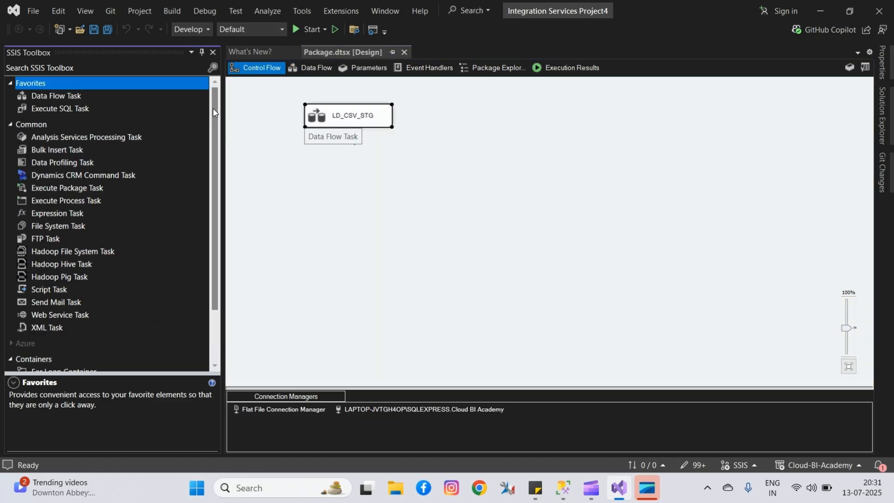
left_click_drag(53, 94, 484, 112)
Step: Rename the new Data Flow Task as Cmpr and move it diagonally below LD_CSV_STG
right_click(540, 122)
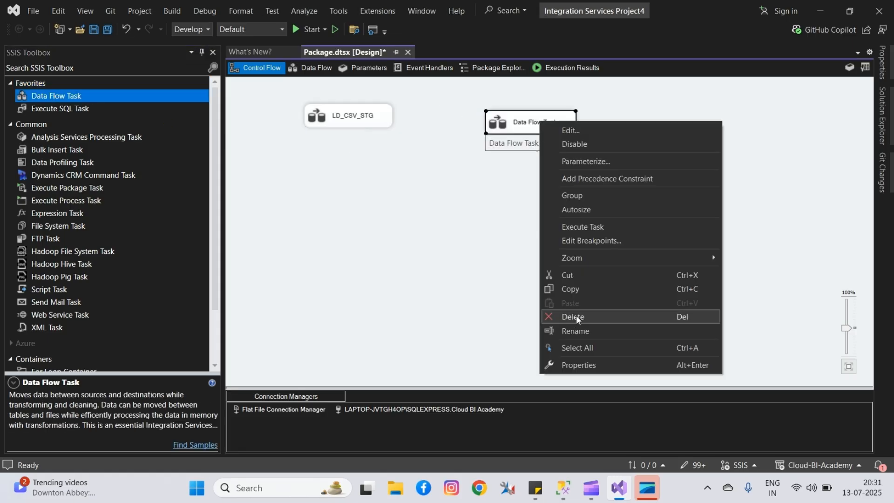
left_click(585, 331)
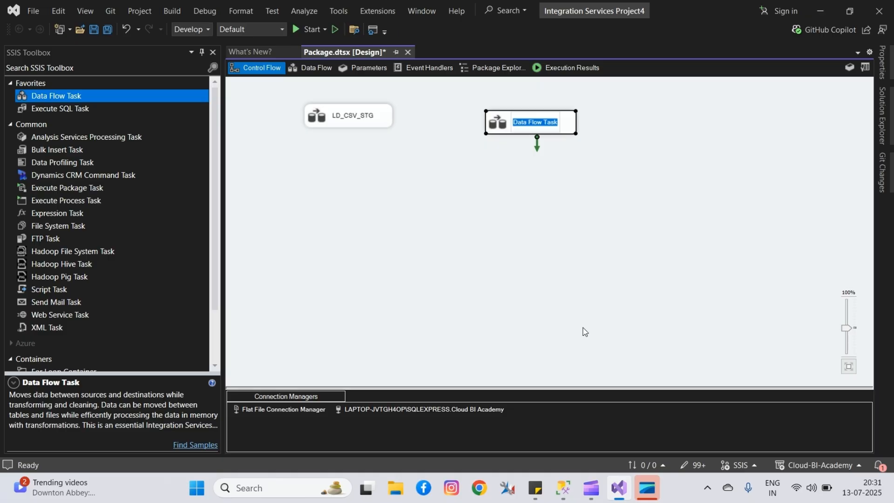
type("q")
type("mpr")
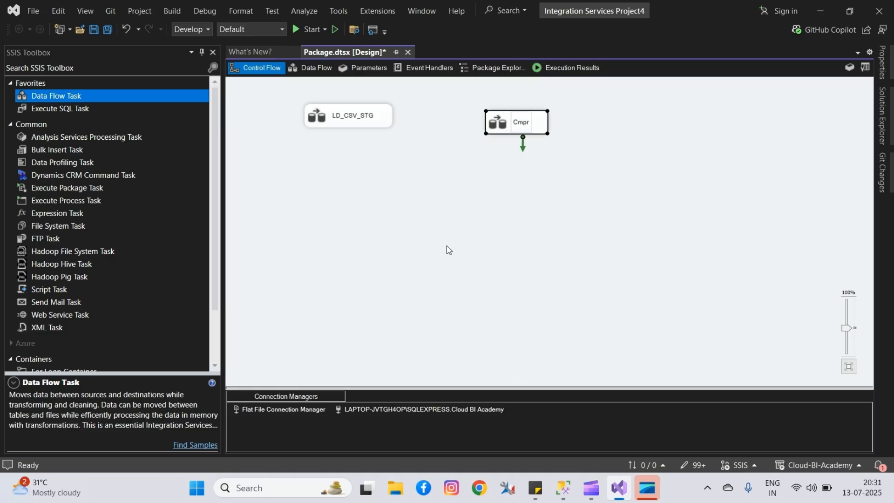
left_click(445, 194)
left_click_drag(510, 122, 446, 180)
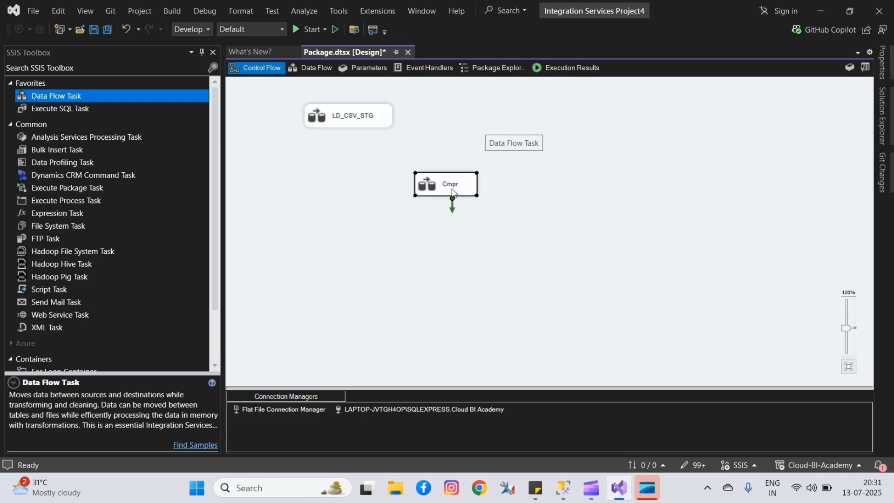
Step: Open the data flow of the Cmpr task and add an OLE DB Source to it
double_click(451, 188)
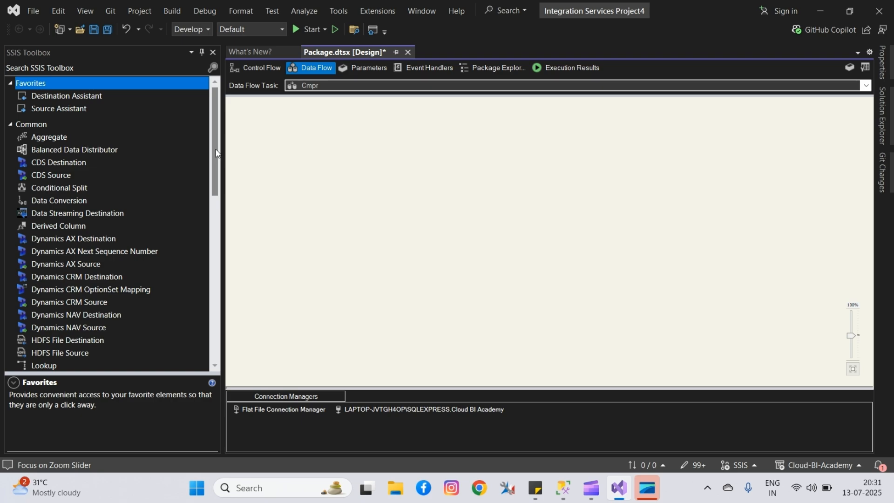
left_click(262, 67)
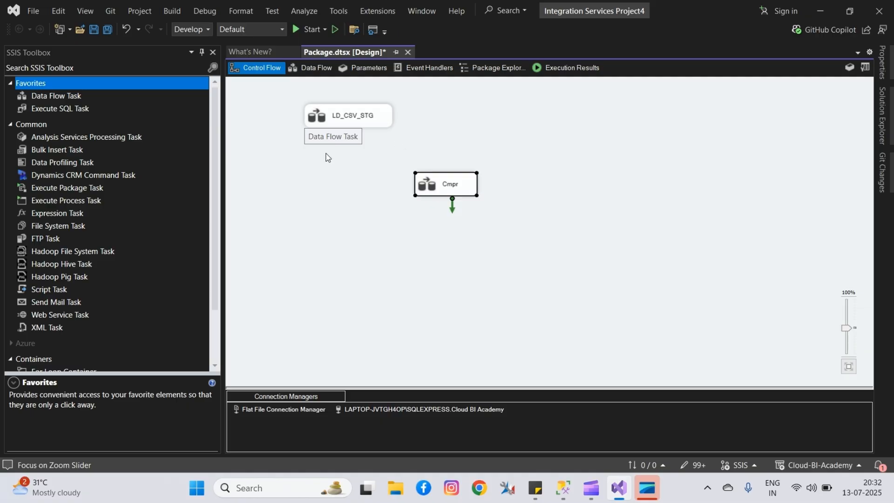
double_click(464, 185)
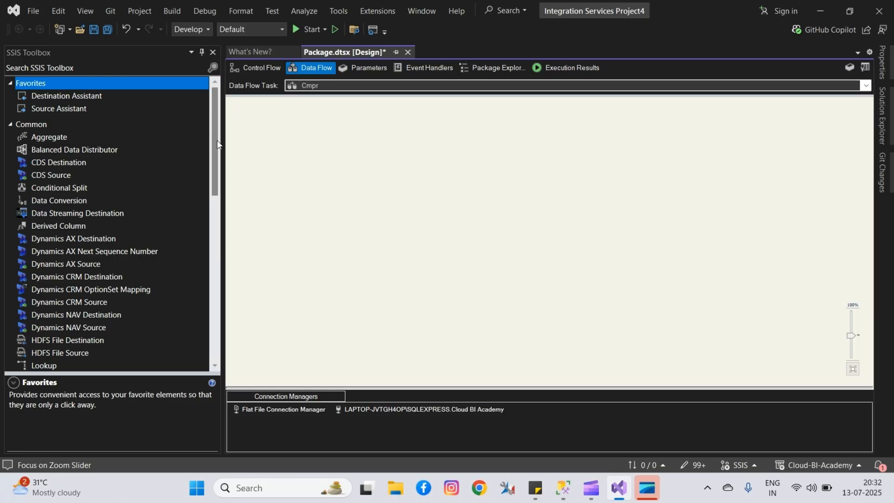
left_click_drag(217, 144, 208, 311)
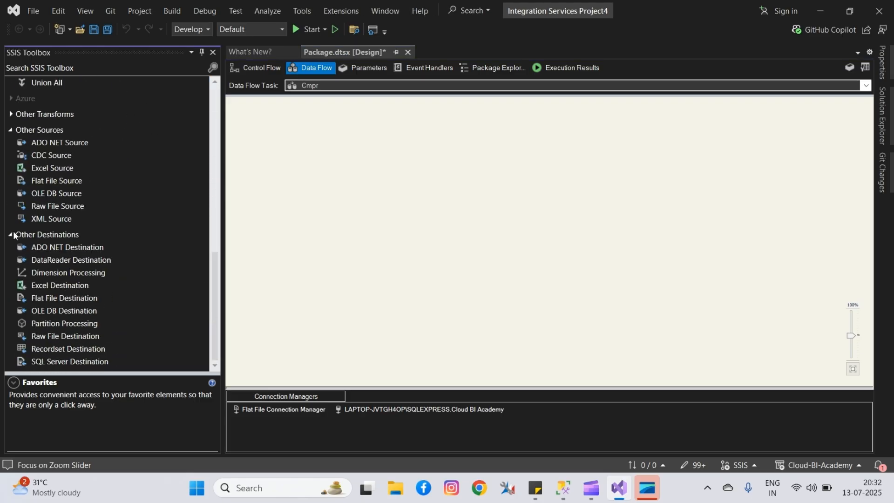
left_click_drag(39, 194, 285, 123)
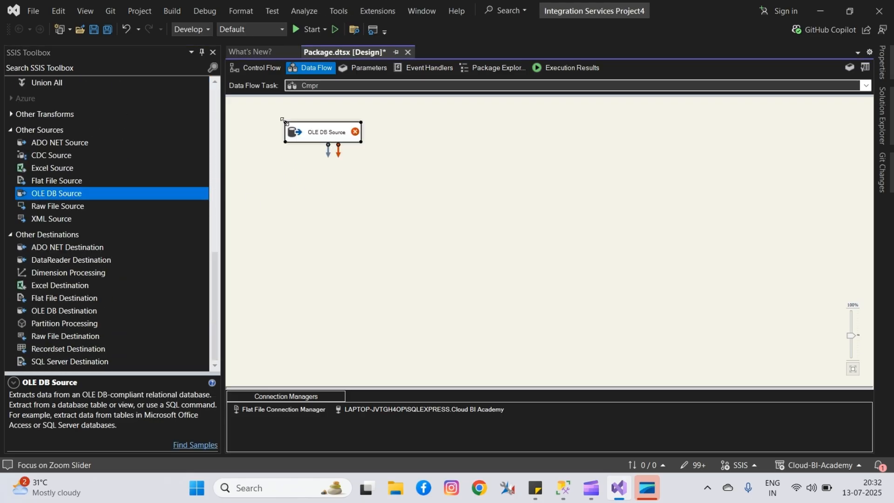
Step: Configure the OLE DB Source to read the [dbo].[Orders_Staging] table through the existing Cloud BI Academy connection
double_click(324, 135)
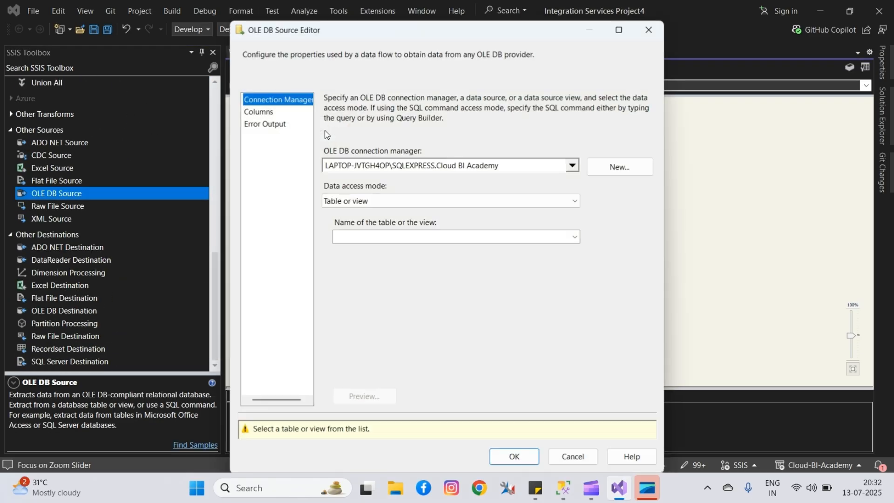
left_click(575, 237)
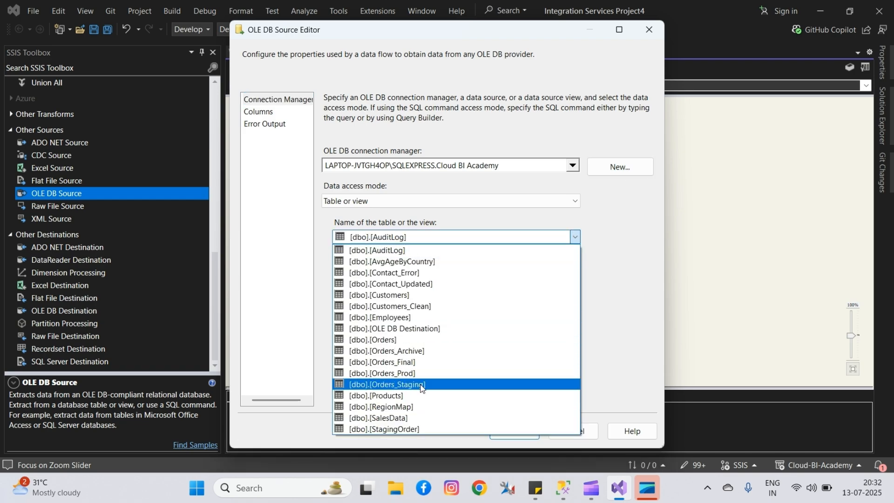
left_click(422, 383)
left_click(261, 116)
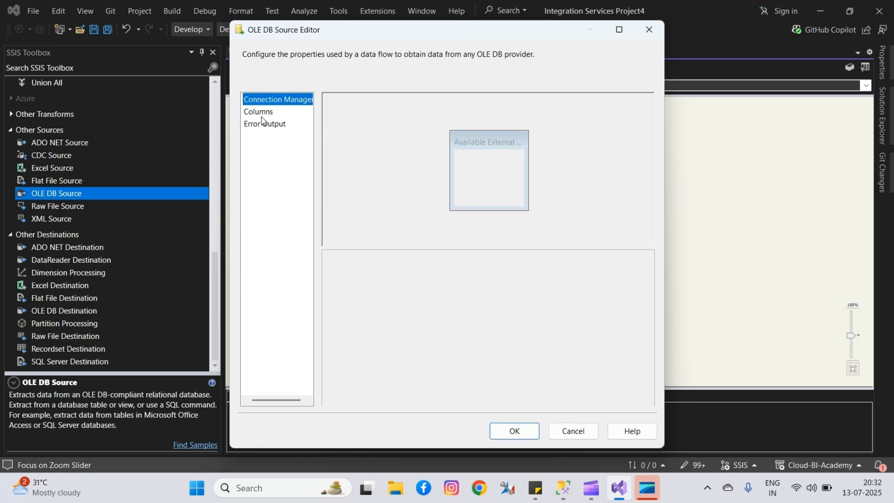
left_click(507, 430)
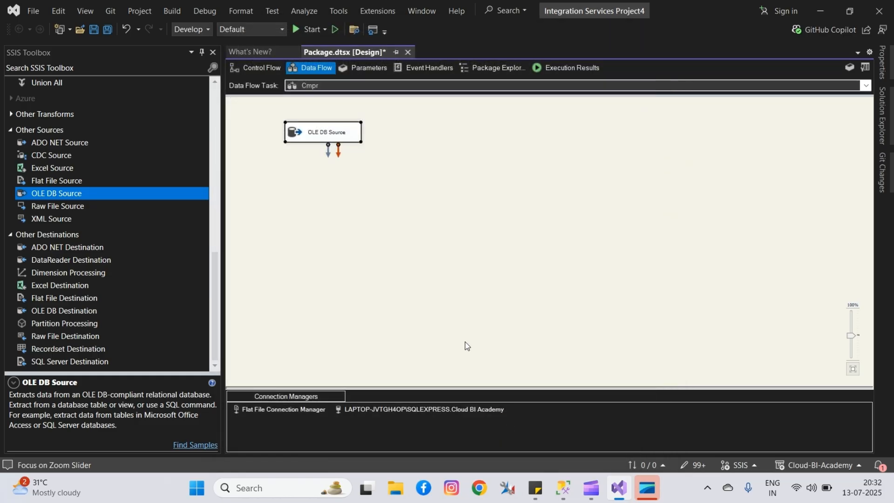
left_click(414, 161)
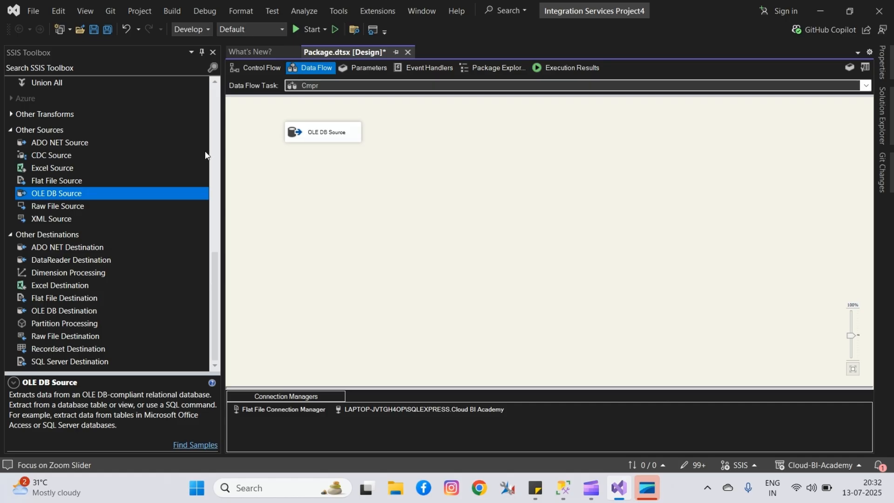
Step: Add a Lookup transformation diagonally below the OLE DB Source and connect the source's regular output to it
left_click_drag(219, 266, 207, 109)
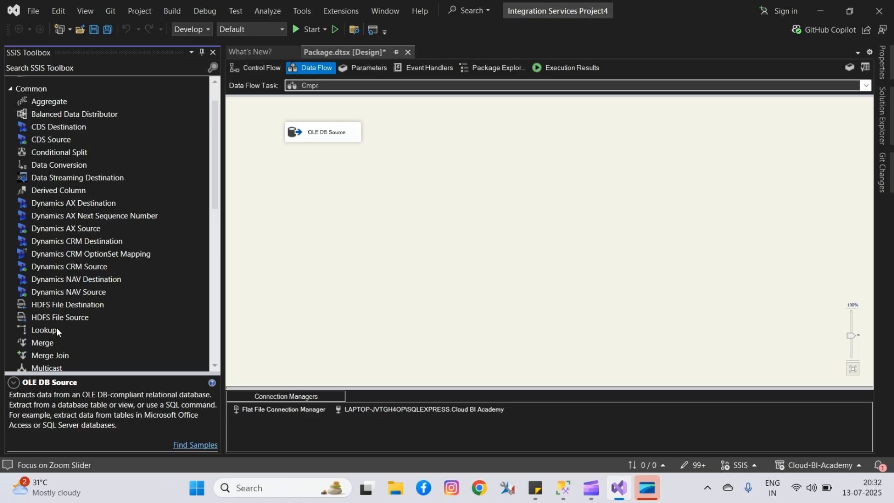
left_click_drag(168, 330, 409, 173)
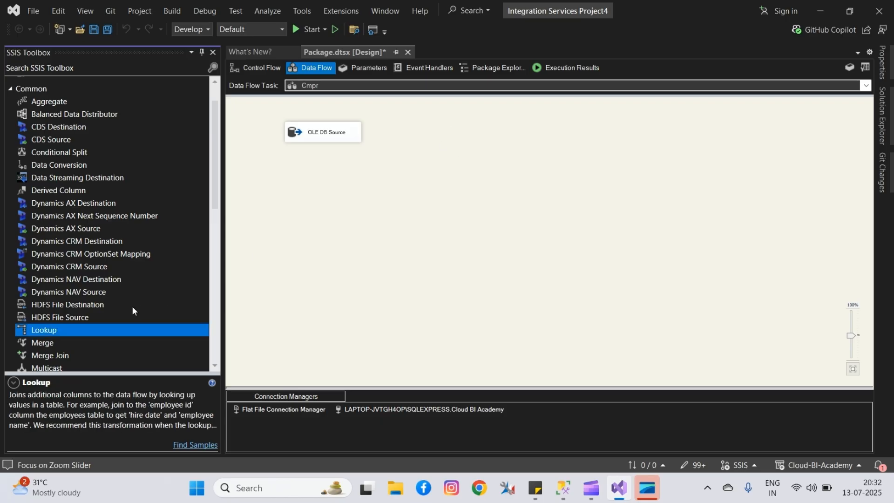
left_click_drag(47, 328, 365, 167)
left_click_drag(387, 205, 412, 189)
left_click(322, 130)
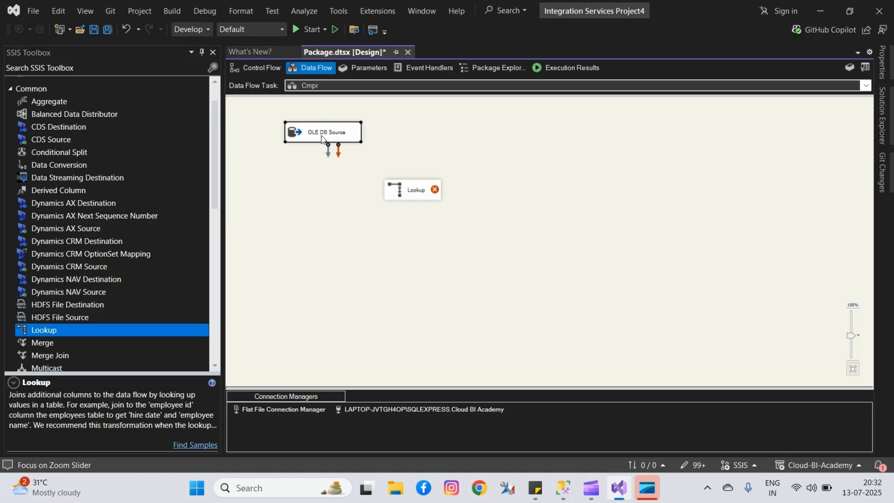
left_click_drag(328, 158, 395, 197)
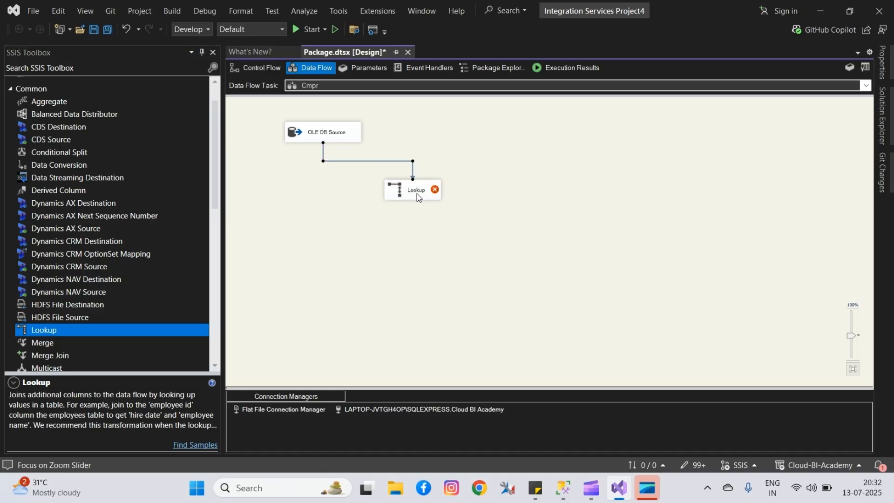
Step: Open the Lookup's settings and set rows with no matching entries to Redirect rows to no match output
left_click(417, 194)
double_click(417, 195)
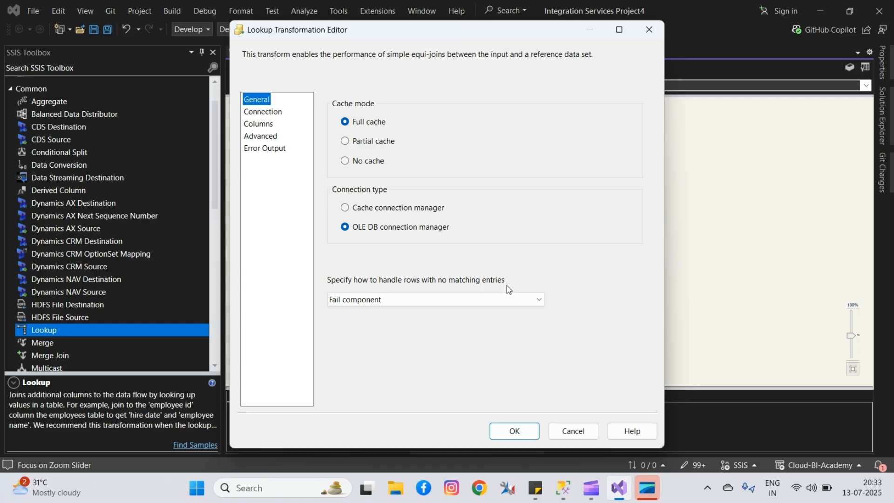
left_click(539, 301)
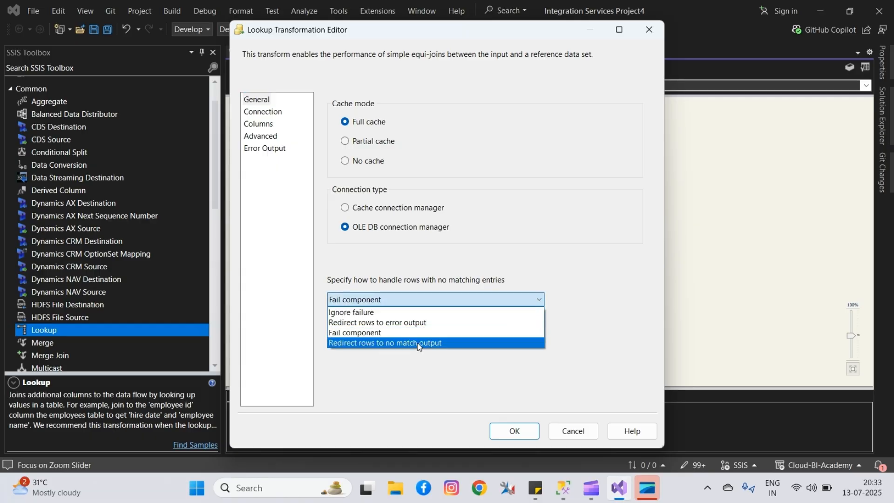
left_click(417, 343)
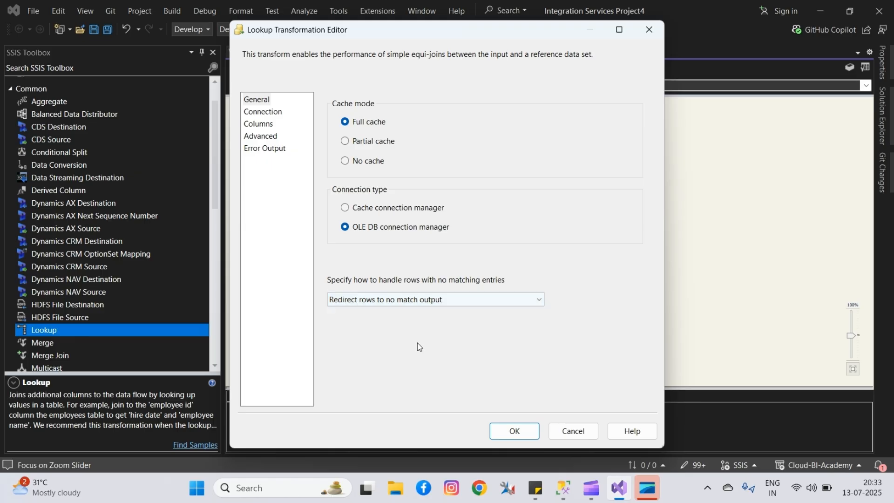
Step: Choose [dbo].[Orders_Final] as the Lookup's reference table and preview its data
left_click(262, 111)
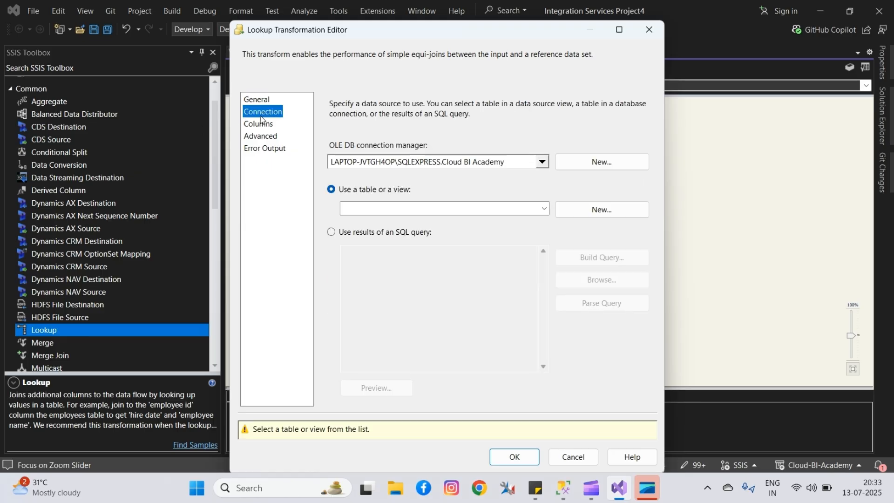
left_click(544, 209)
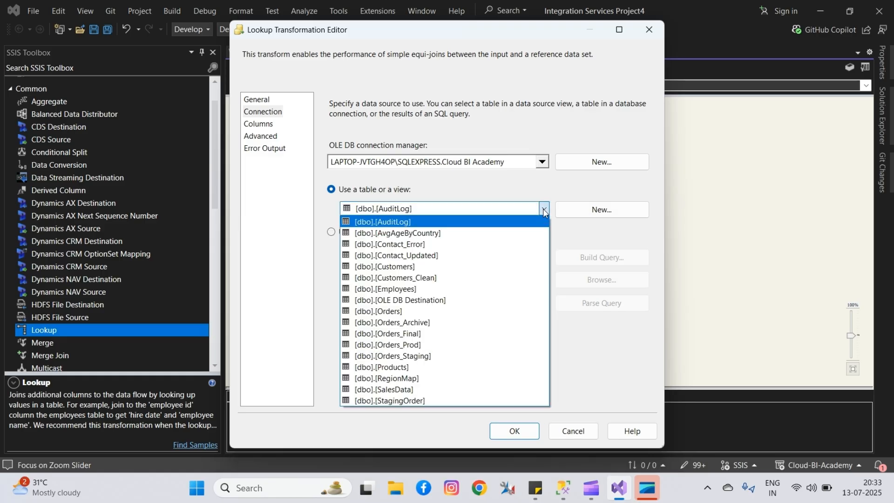
left_click(425, 337)
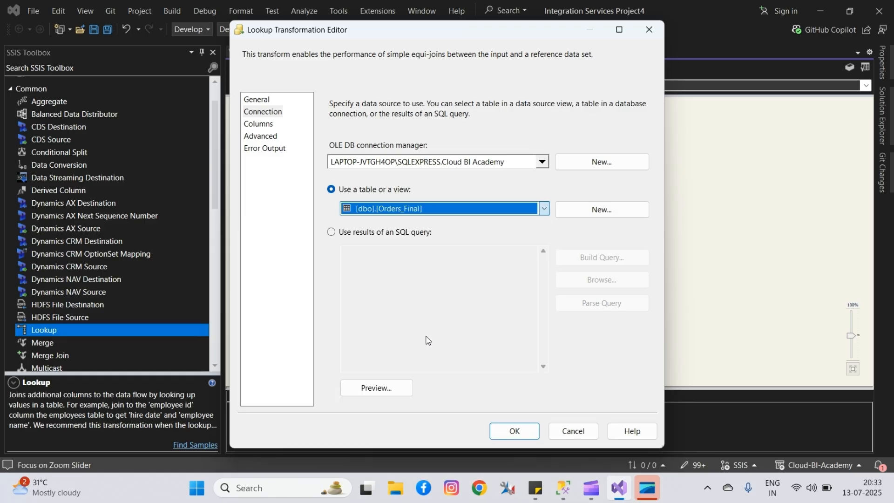
left_click(373, 388)
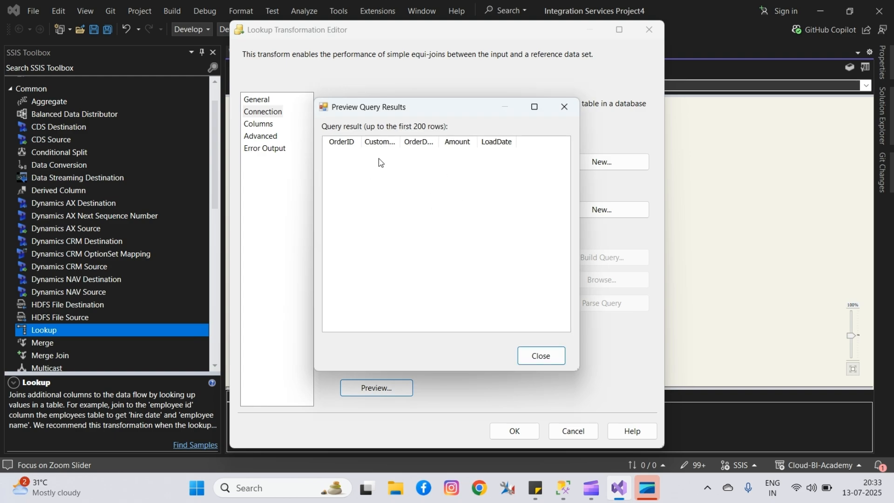
left_click(540, 355)
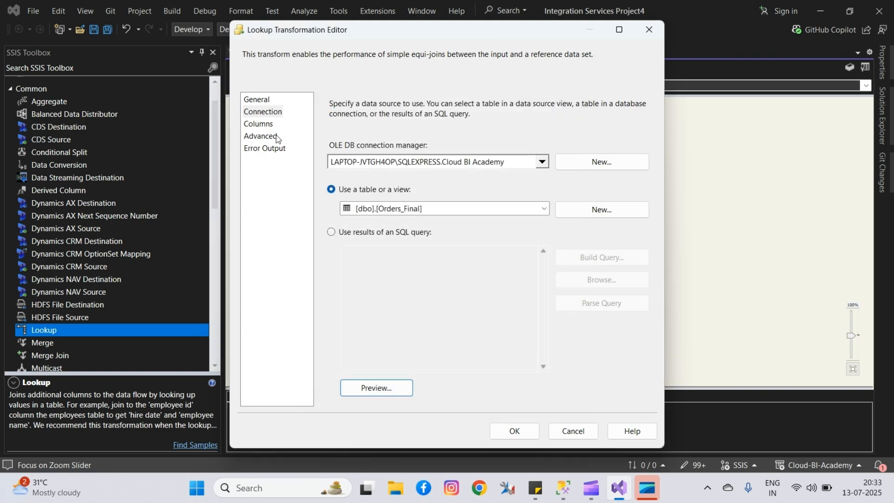
Step: Map the input OrderID to the lookup OrderID and include CustomerName and Amount as lookup columns
left_click(255, 124)
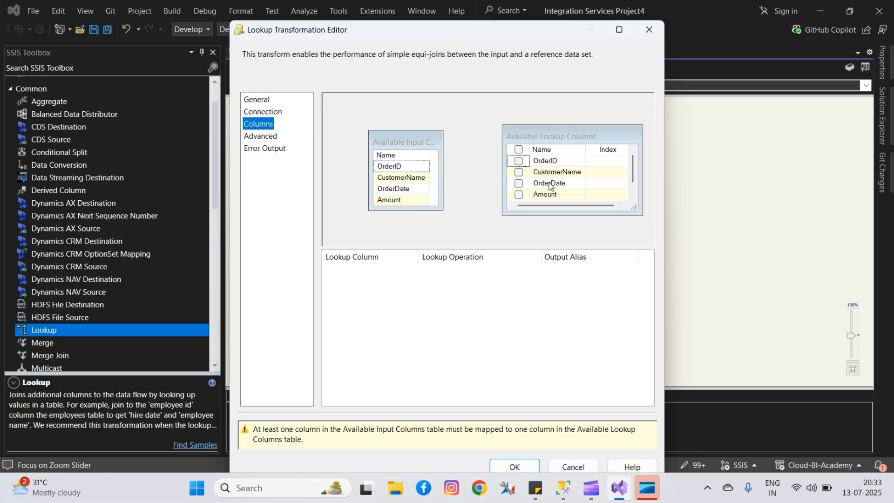
mouse_move(549, 185)
left_click(390, 169)
left_click_drag(390, 169, 547, 161)
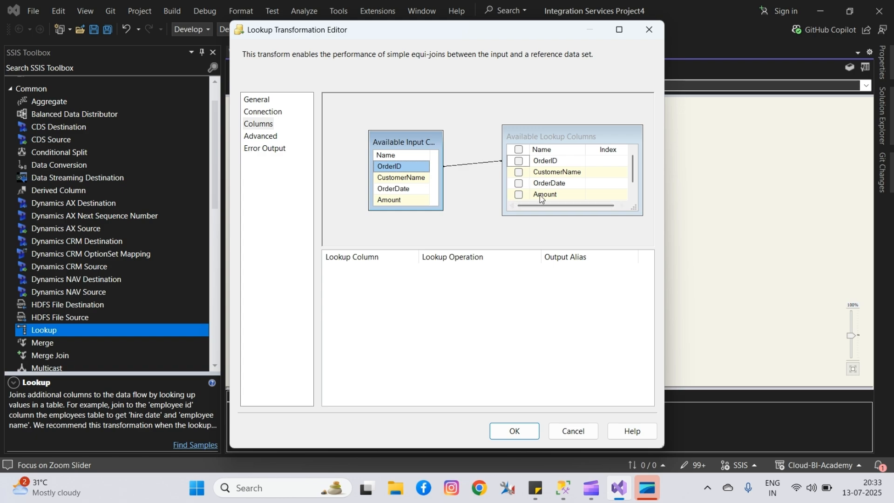
left_click(520, 172)
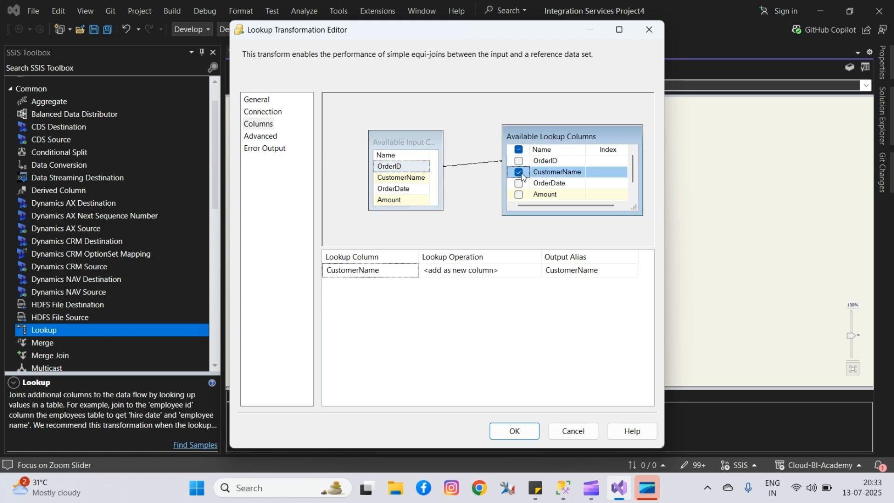
left_click(520, 195)
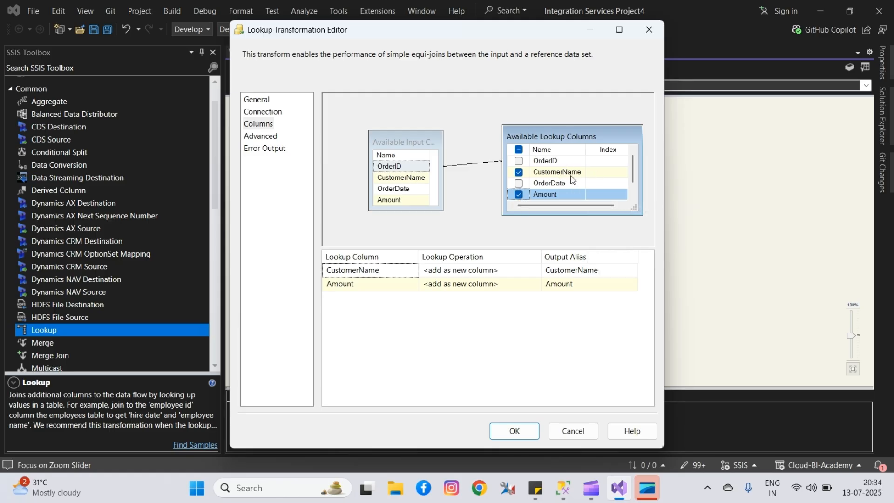
Step: Set the lookup output aliases to LK_CustomerName and LK_Amount, review the advanced and error output settings, and accept the Lookup configuration
mouse_move(576, 175)
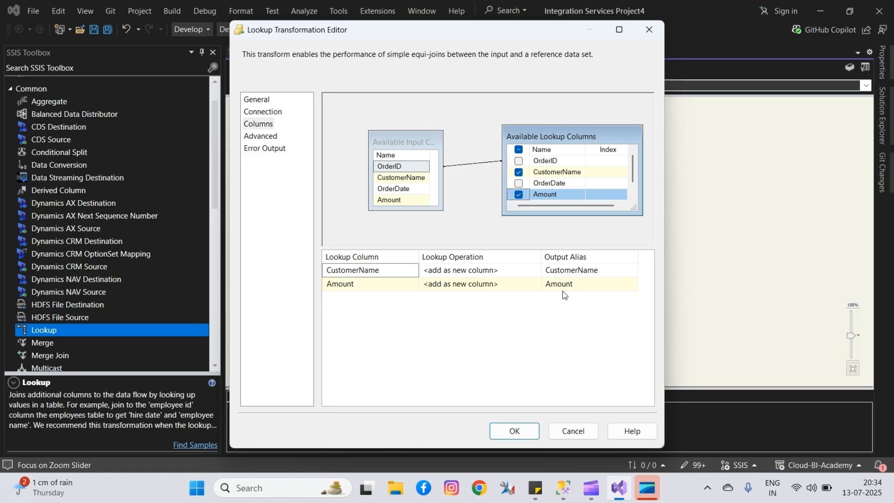
left_click(546, 272)
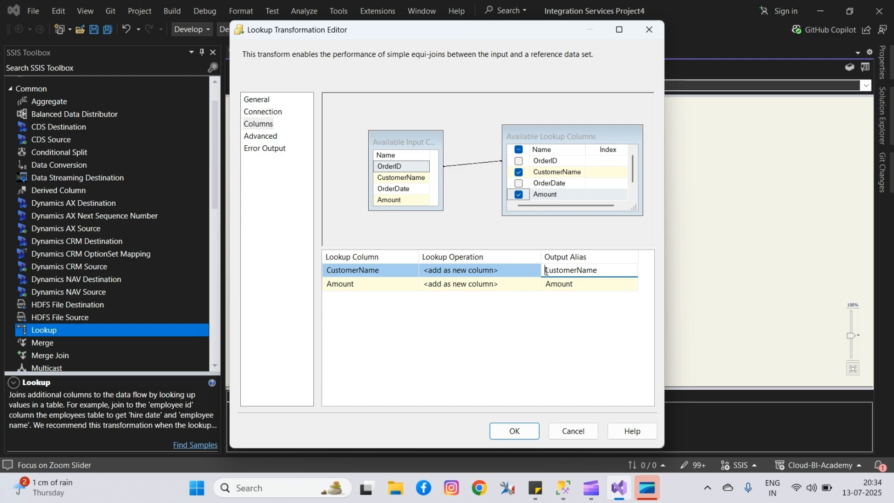
type("LK_")
left_click(548, 285)
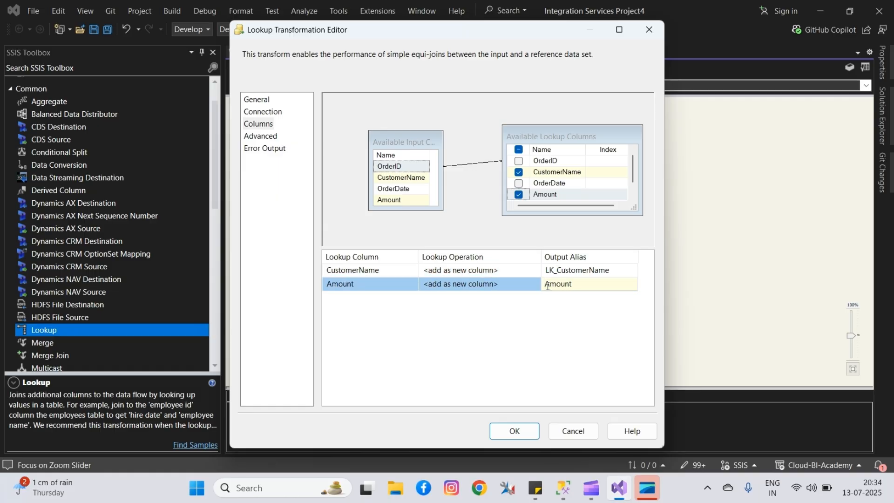
type("LK_")
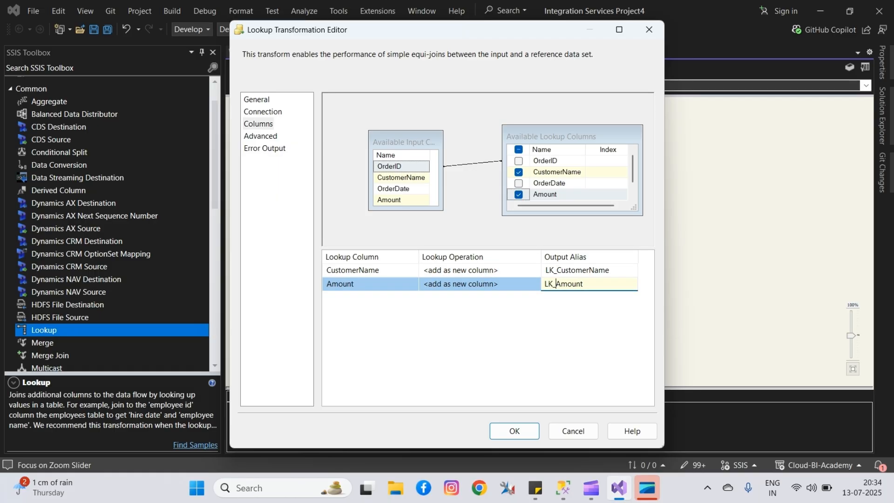
left_click(542, 334)
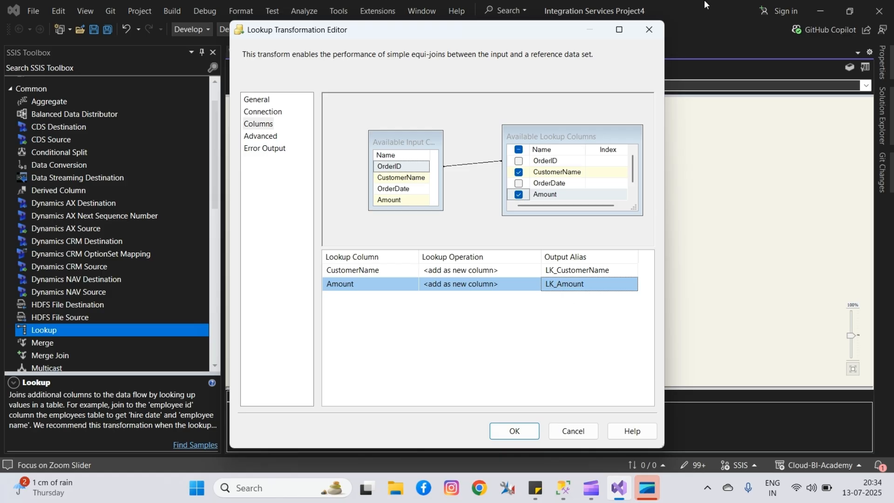
left_click(270, 137)
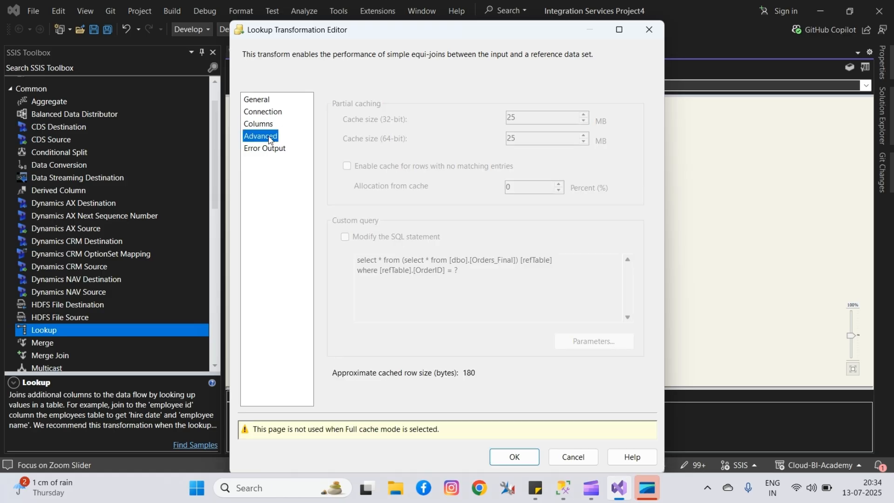
left_click(281, 149)
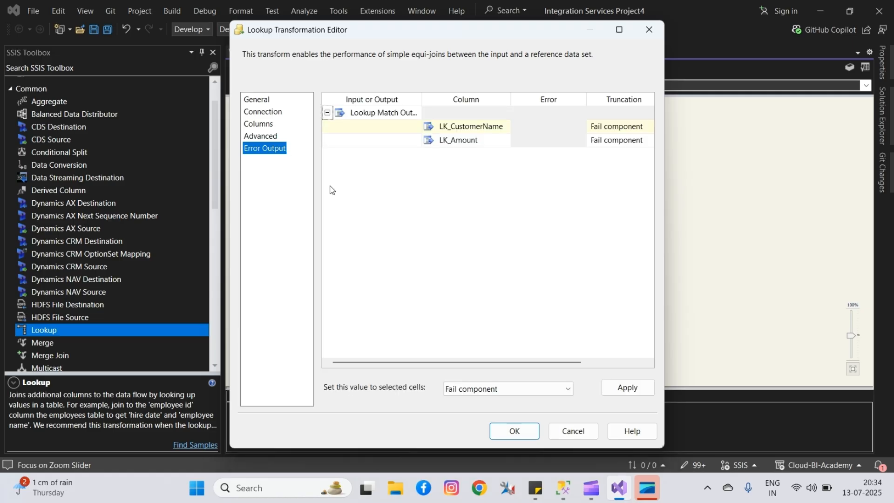
left_click(514, 431)
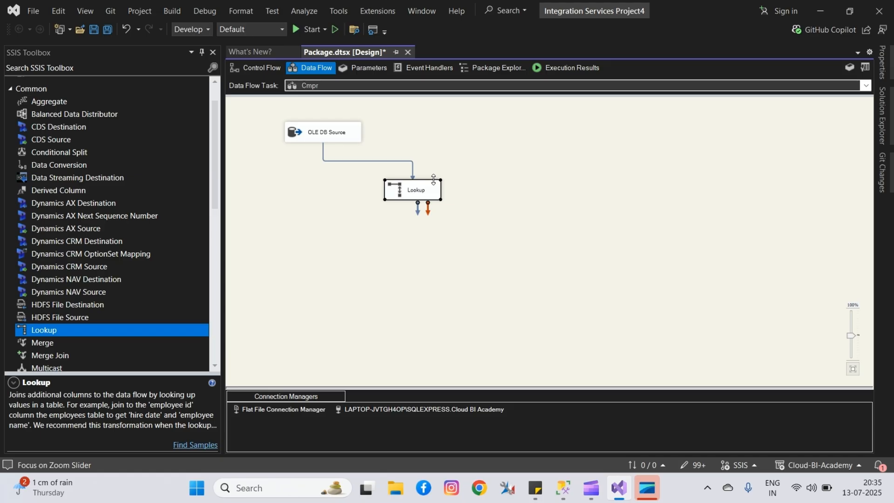
Step: Switch to SQL Server Management Studio and review the prepared ISChanged and ActionType expressions in the second query file
left_click(563, 488)
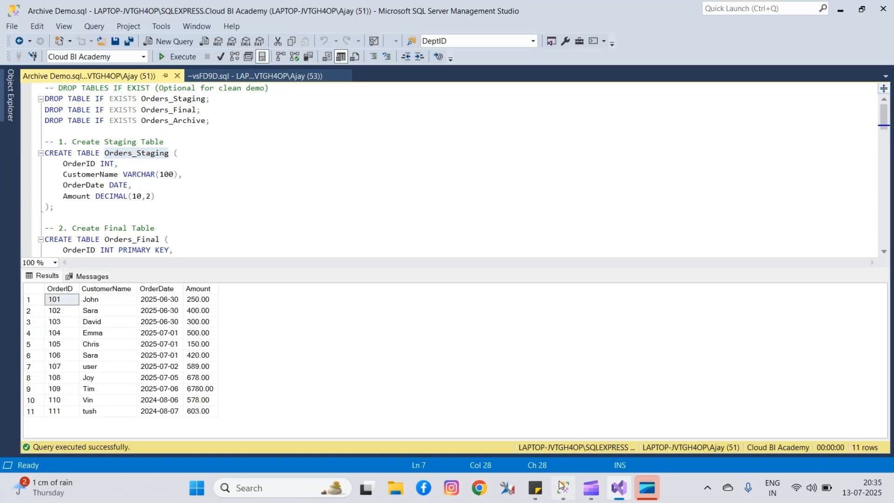
left_click(233, 75)
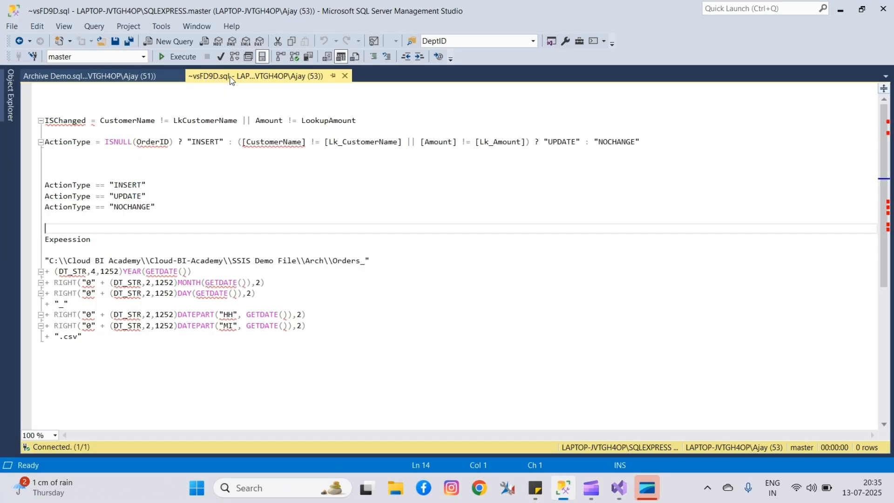
left_click(65, 122)
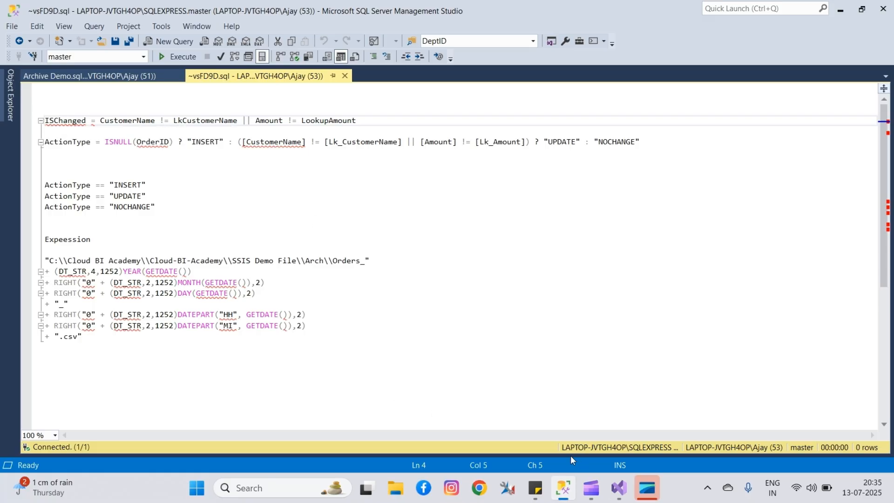
left_click(60, 143)
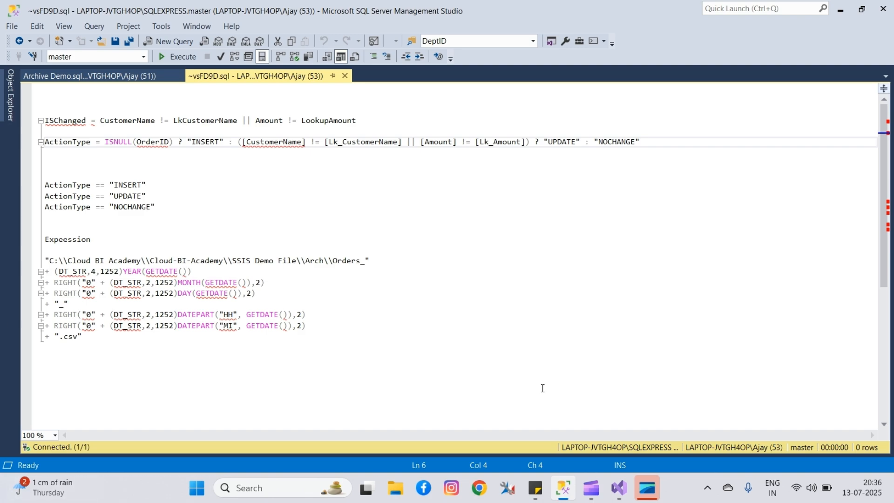
Step: Return to the Cmpr data flow in Visual Studio and add a Derived Column transformation beside and slightly below the Lookup
left_click(619, 494)
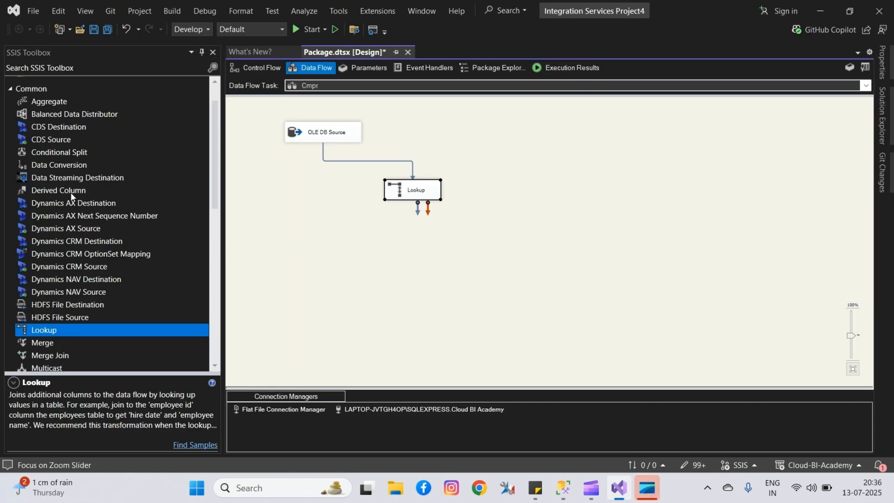
left_click_drag(71, 191, 507, 210)
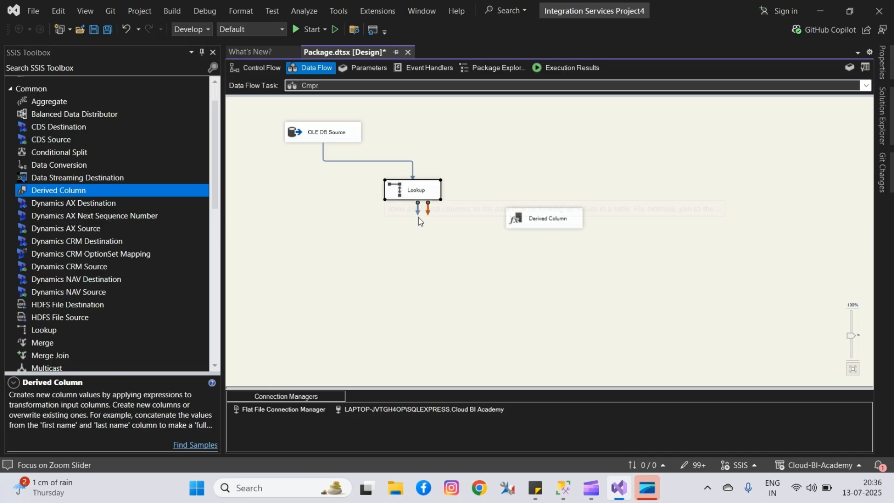
Step: Connect the Lookup to the Derived Column transformation using the Lookup Match Output
left_click_drag(535, 214, 540, 223)
left_click(577, 242)
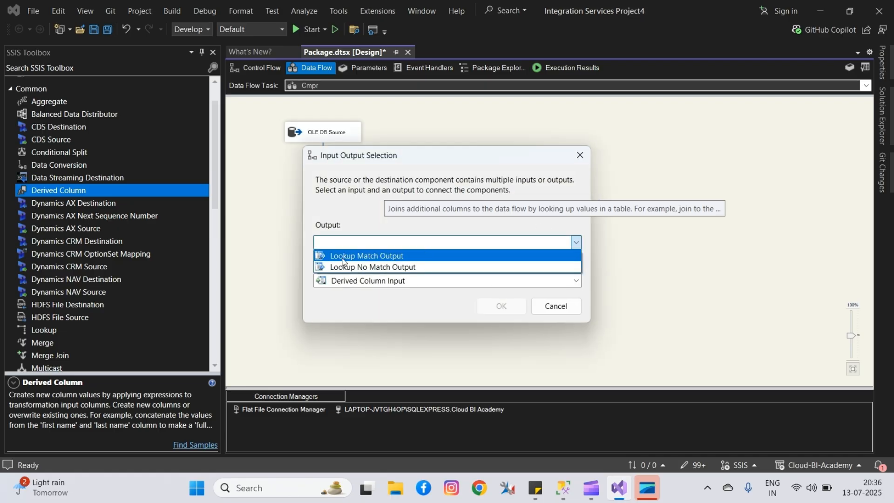
left_click(345, 256)
left_click(511, 307)
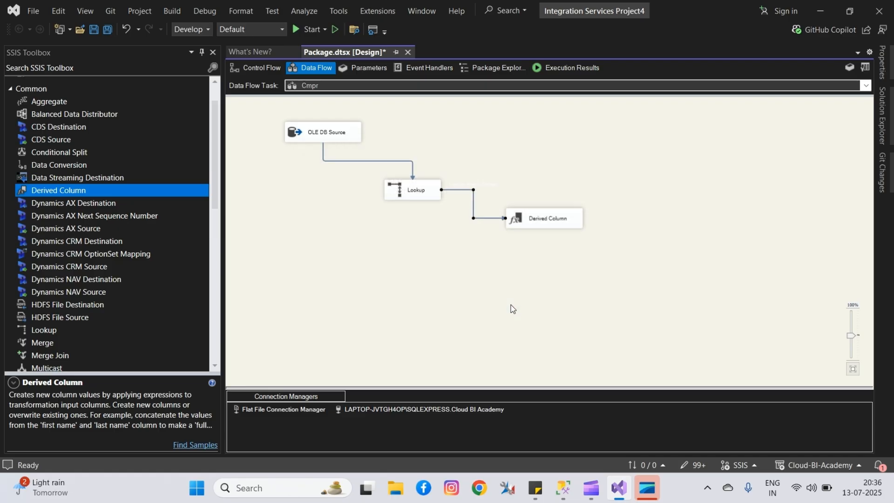
Step: Open the Derived Column transformation for editing and add a new derived column named ISChanged
double_click(555, 223)
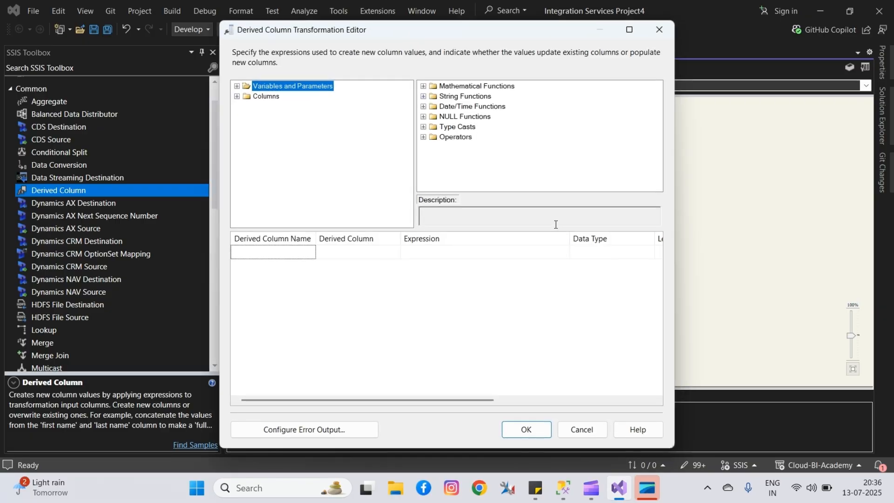
left_click(305, 253)
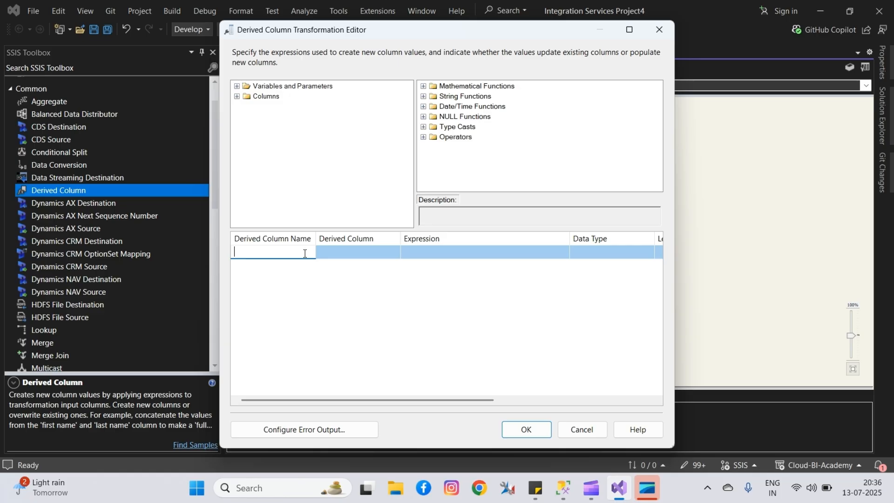
type("ISChan")
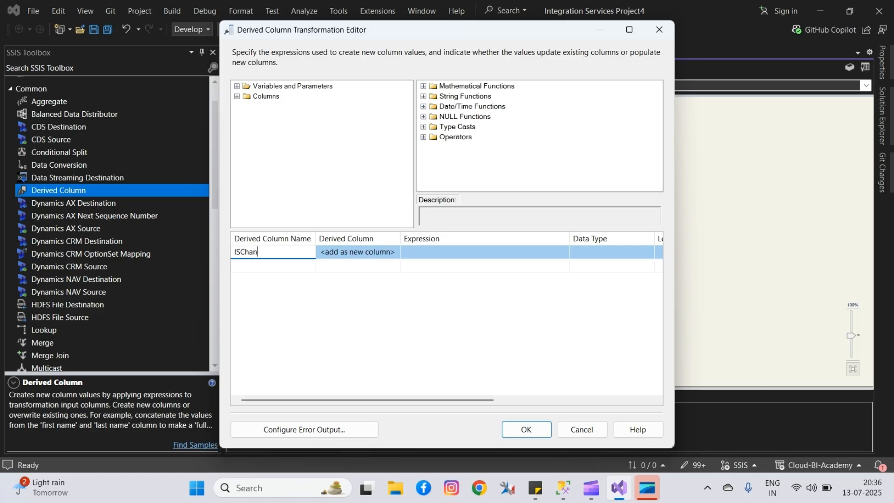
type("ged")
Step: Build the ISChanged expression from the input and lookup columns as [CustomerName]!= [LK_CustomerName]
left_click(416, 251)
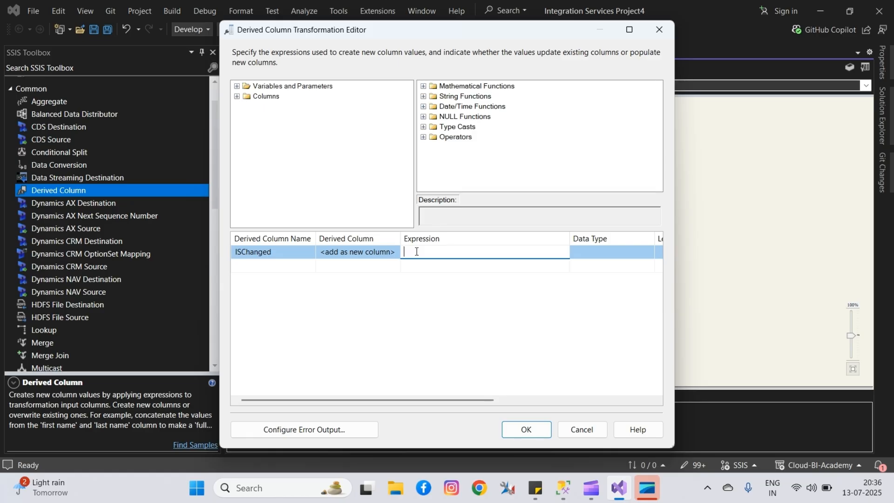
left_click(238, 96)
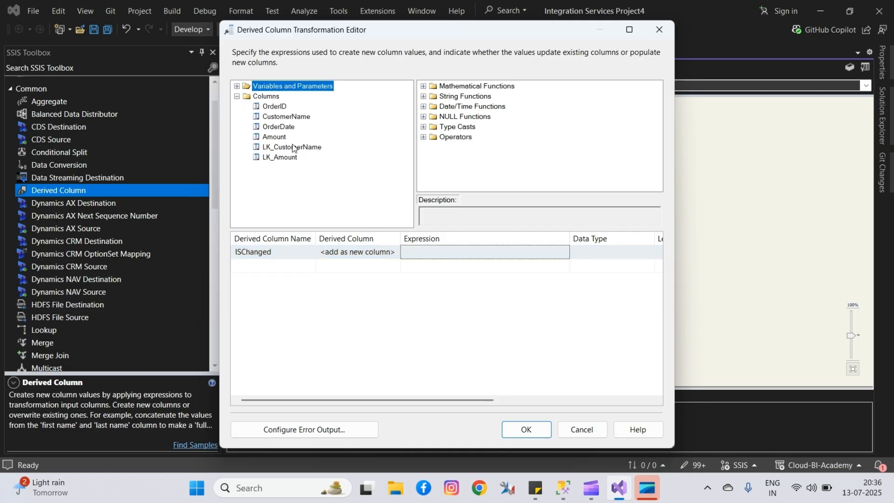
left_click_drag(275, 119, 414, 255)
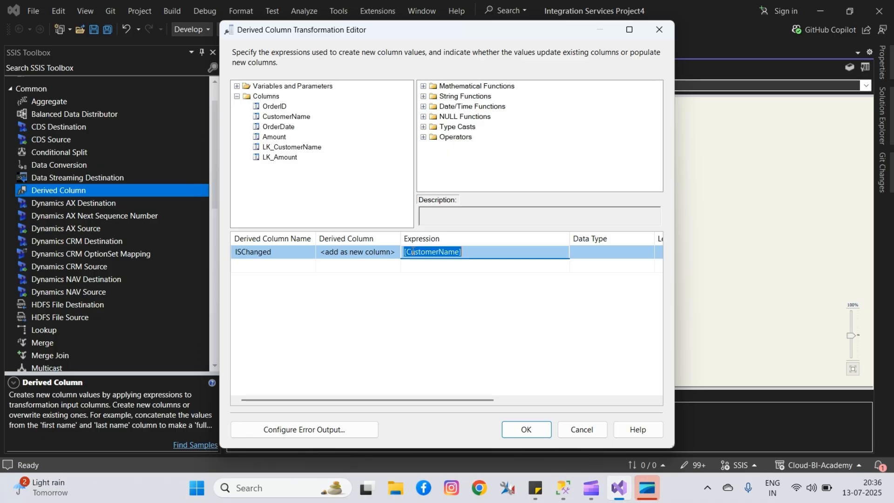
left_click(471, 251)
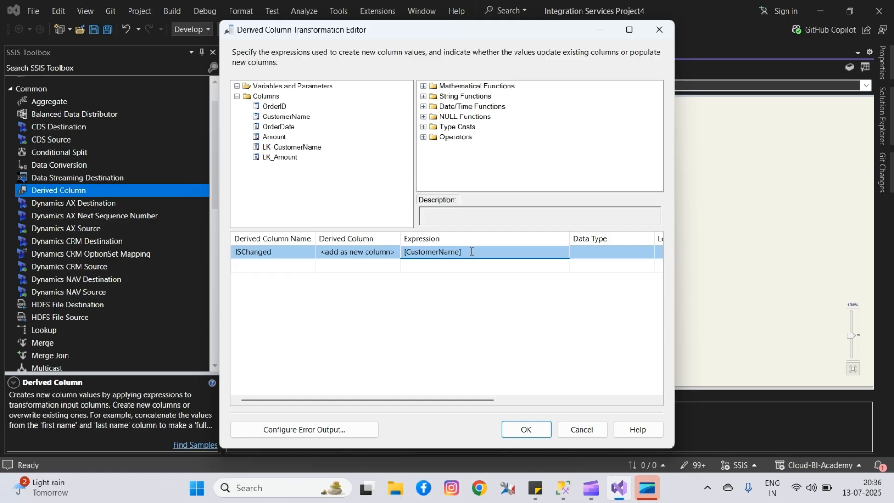
type("!=")
left_click_drag(294, 147, 482, 252)
left_click(521, 281)
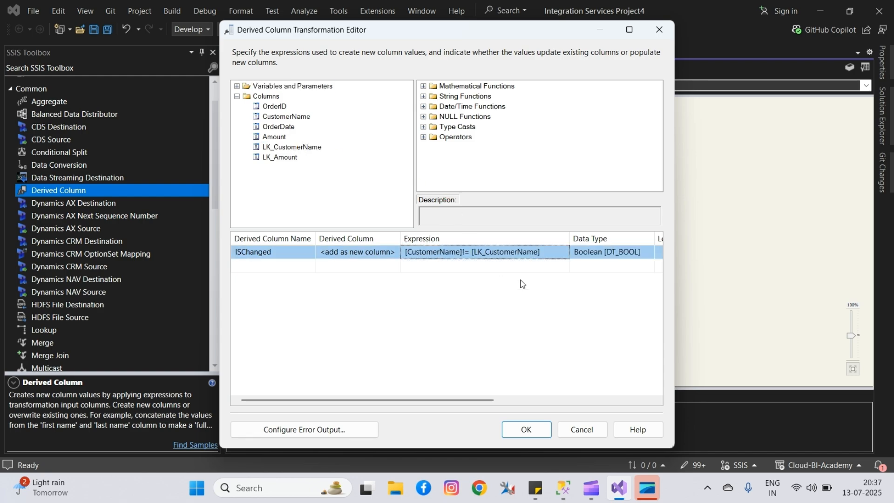
Step: Extend the ISChanged expression with a logical OR and the amount comparison, || [Amount]!= [LK_Amount]
left_click(547, 251)
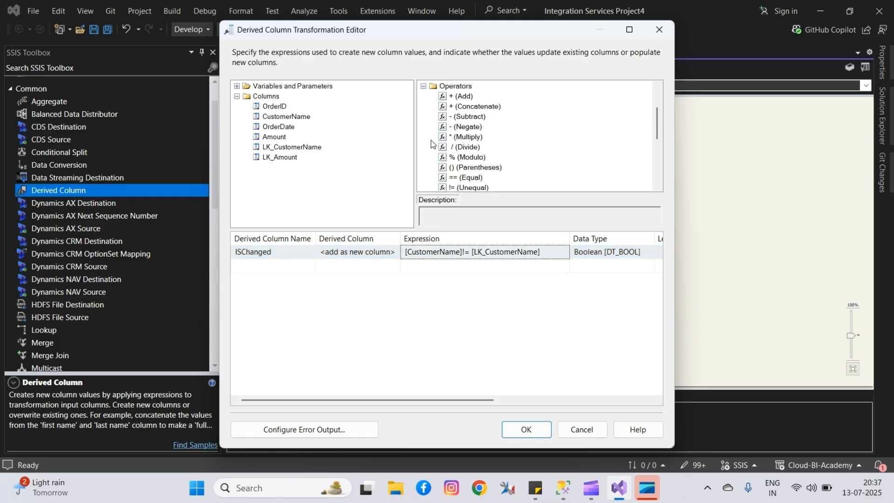
left_click(423, 86)
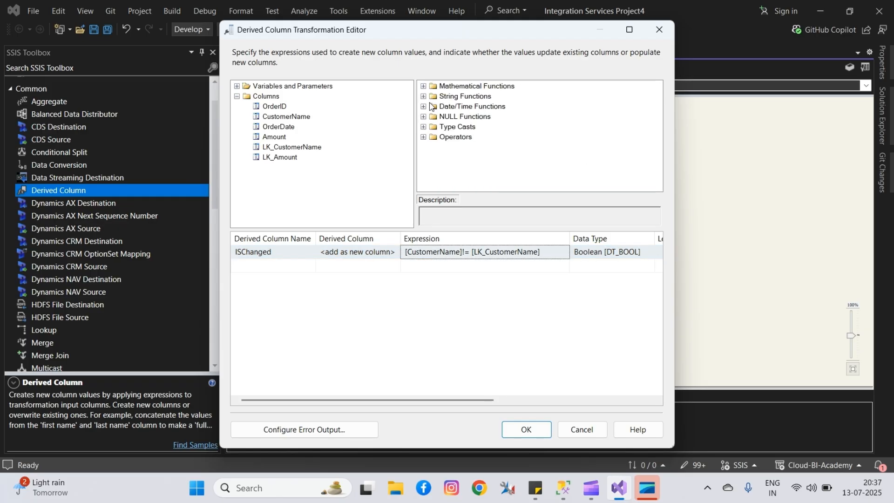
left_click(423, 136)
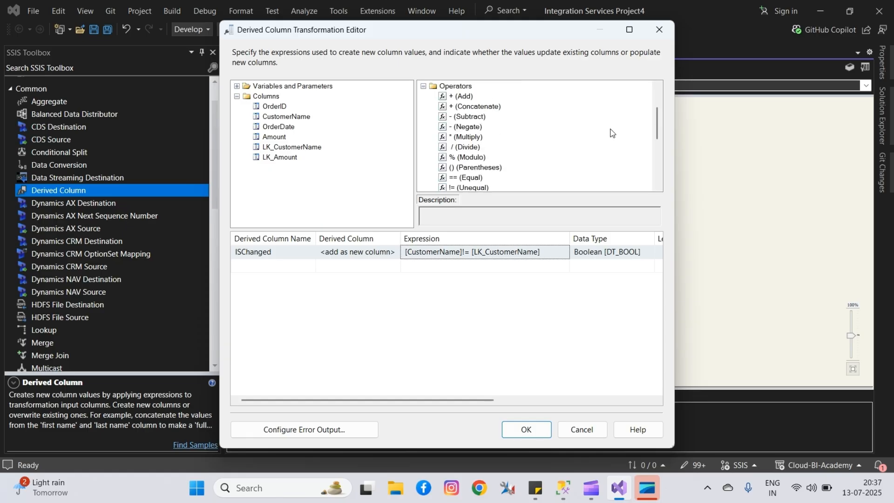
left_click_drag(660, 132, 596, 165)
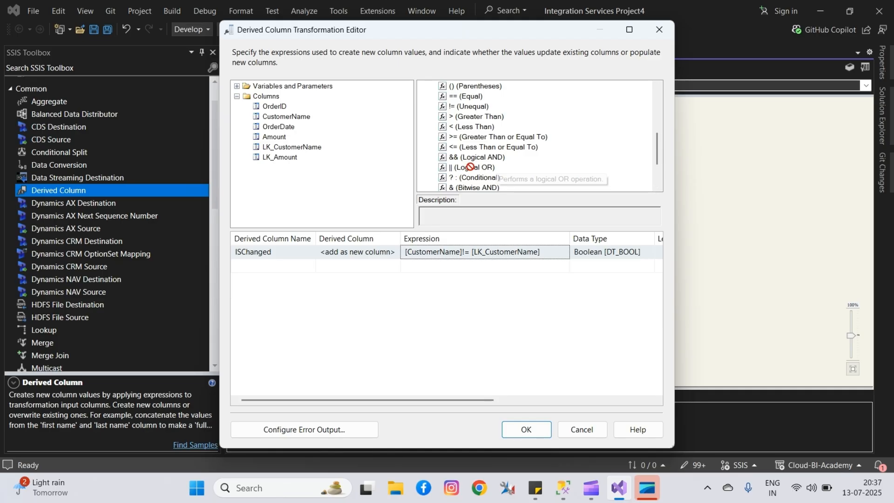
left_click(562, 252)
left_click_drag(547, 253, 546, 253)
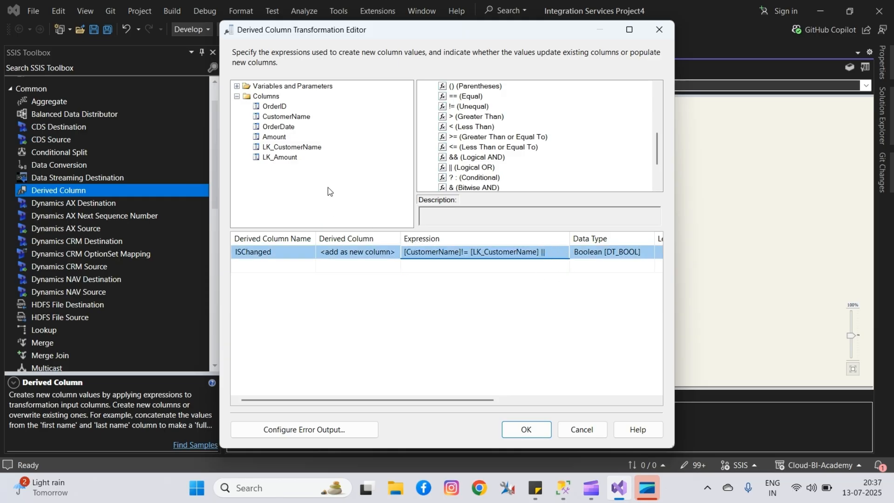
left_click(271, 137)
left_click_drag(270, 142, 547, 258)
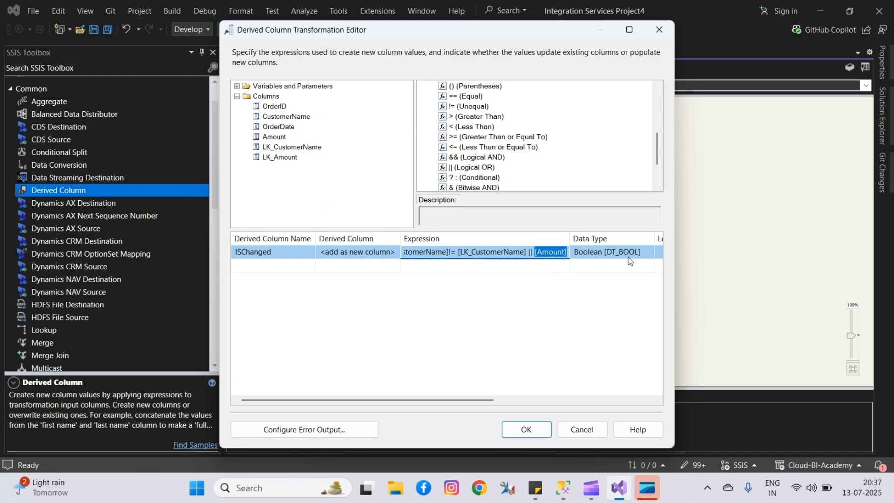
key("Right")
left_click_drag(477, 107, 561, 253)
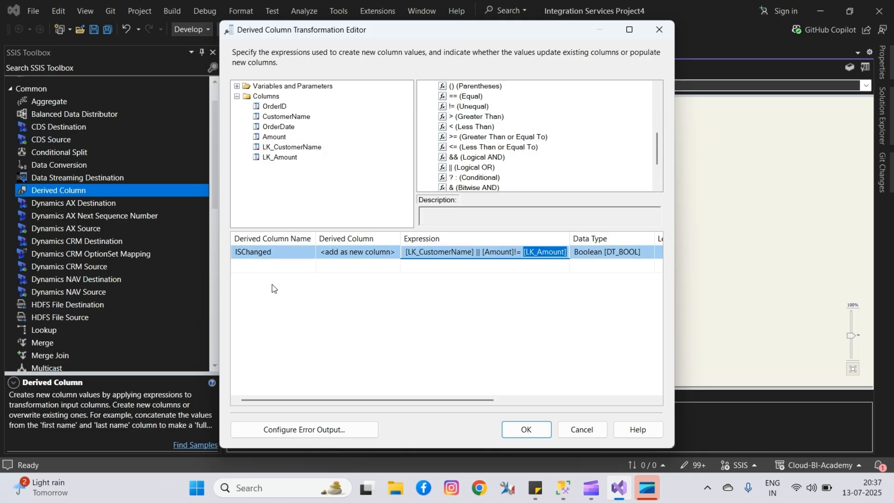
left_click(290, 298)
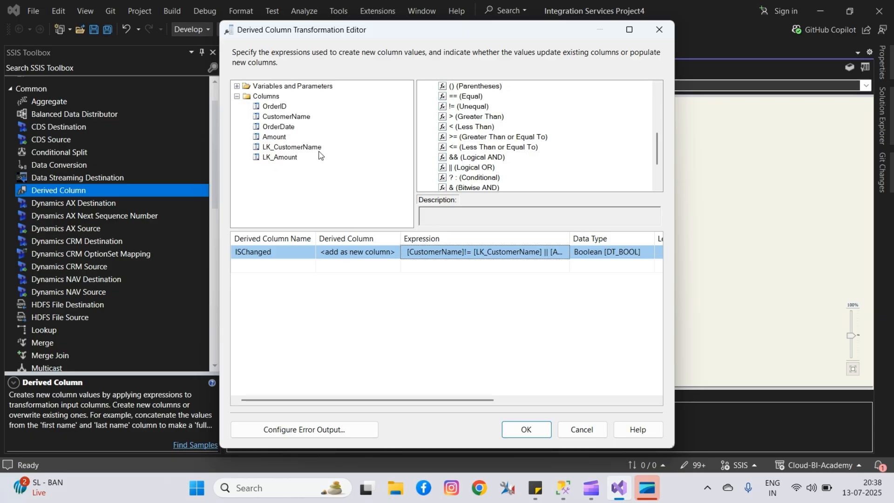
Step: Add a second new derived column named ActionType below ISChanged
left_click(273, 263)
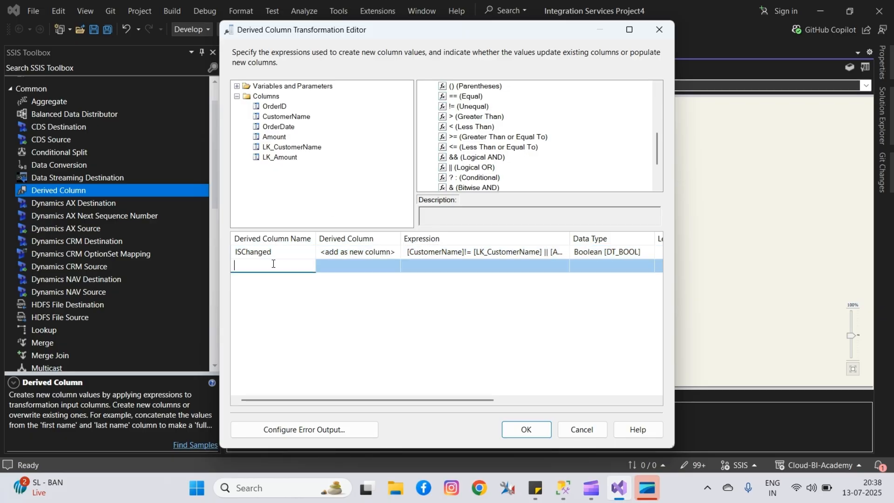
type("ActionType")
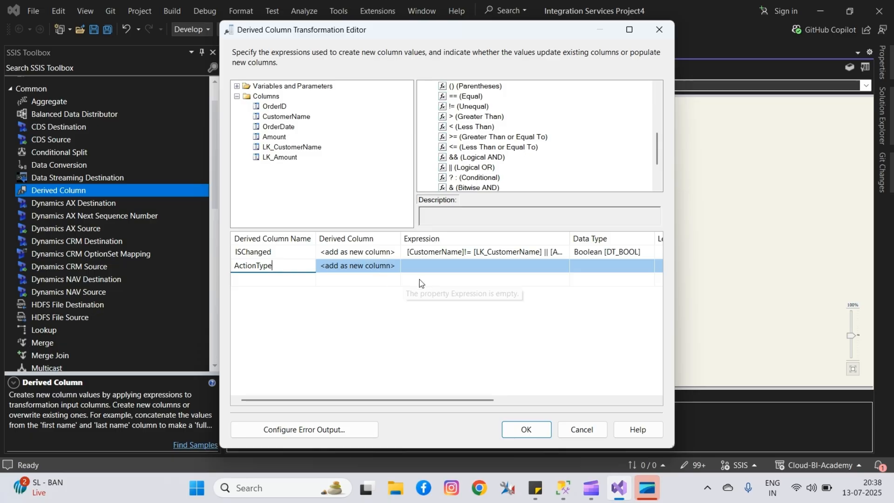
left_click(432, 295)
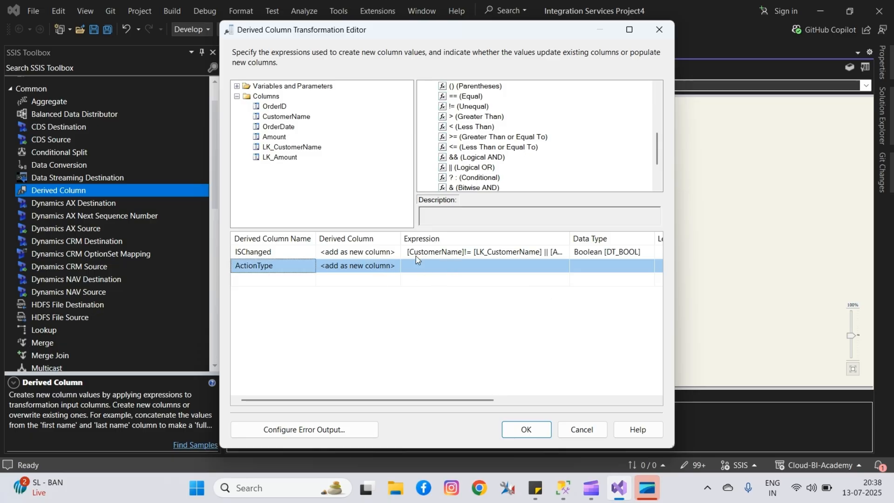
Step: Copy the full ISChanged expression and paste it on the empty line below the ActionType expression in the SQL Server Management Studio query file
left_click(436, 252)
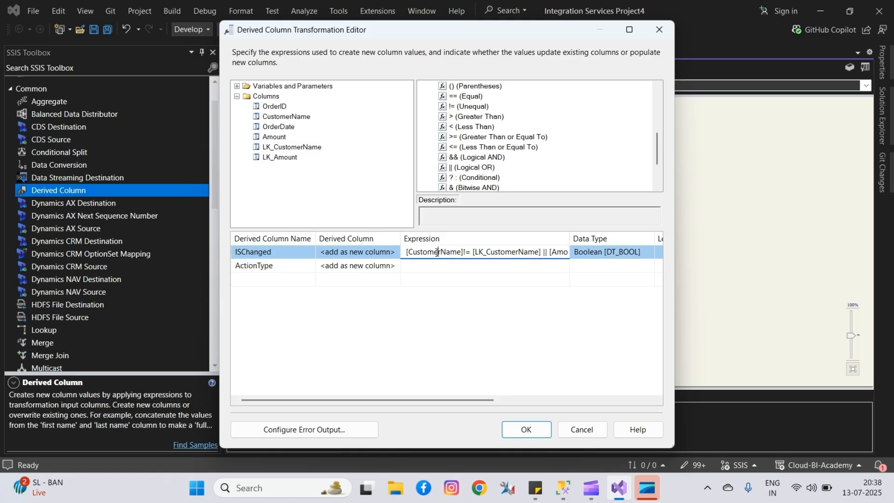
key("ctrl+a")
key("ctrl+c")
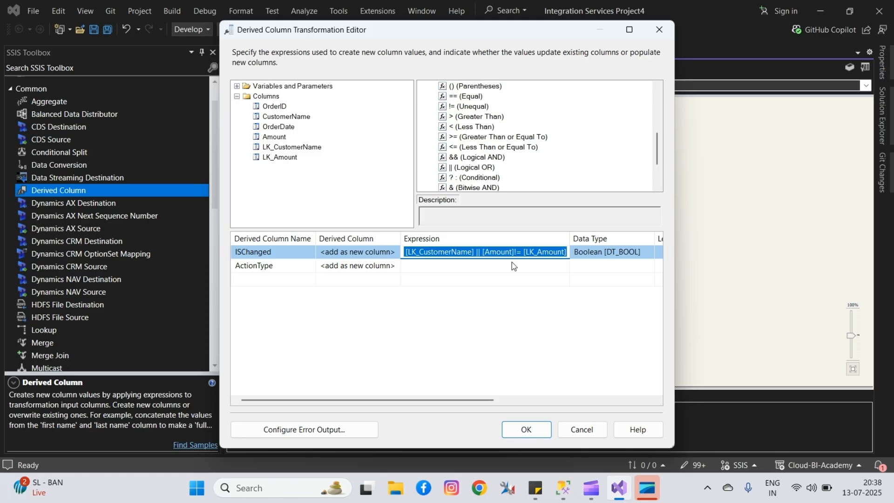
left_click(563, 488)
left_click(106, 164)
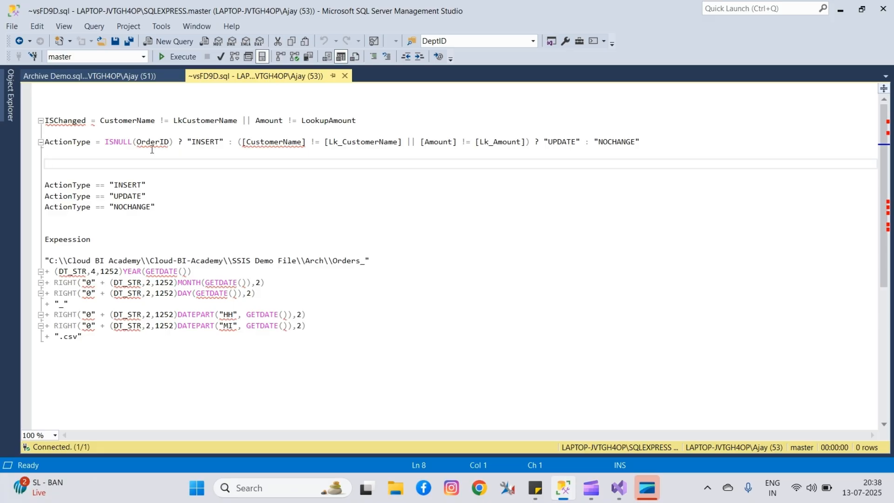
key("ctrl+v")
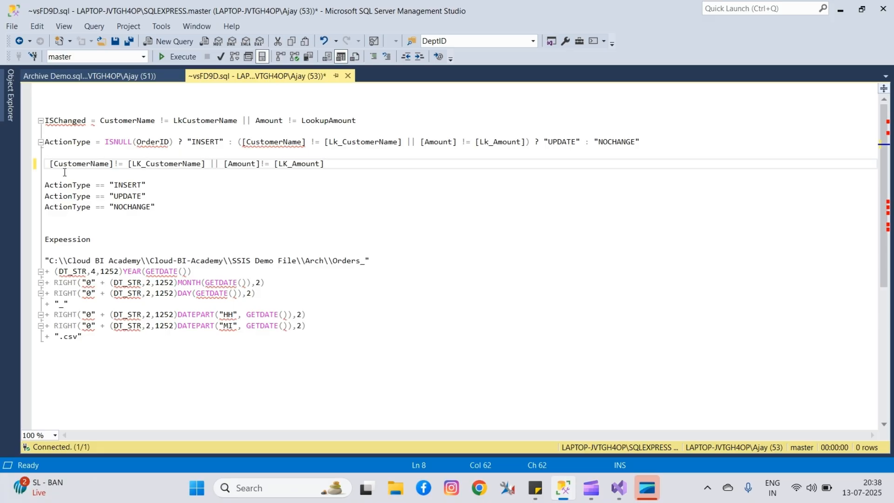
Step: Prefix the pasted comparison expression with the condition ISNULL(OrderId) ?
left_click(49, 163)
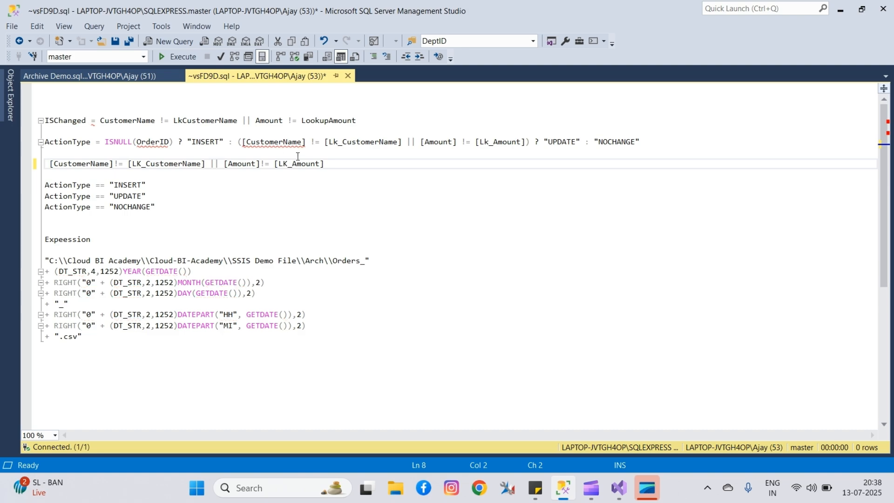
type("ISNUL")
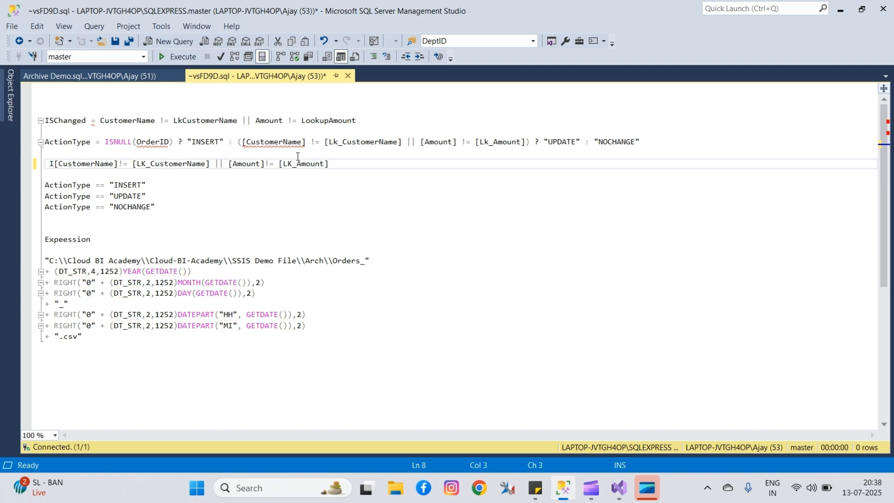
type("L")
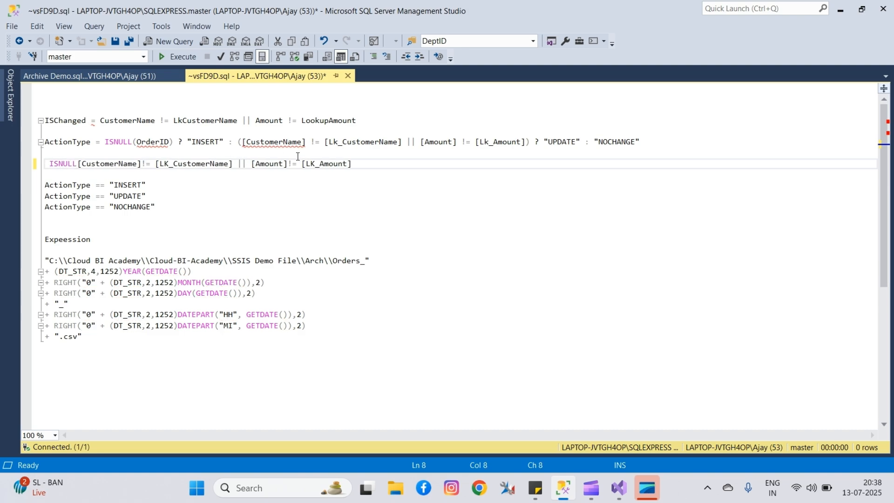
type("(")
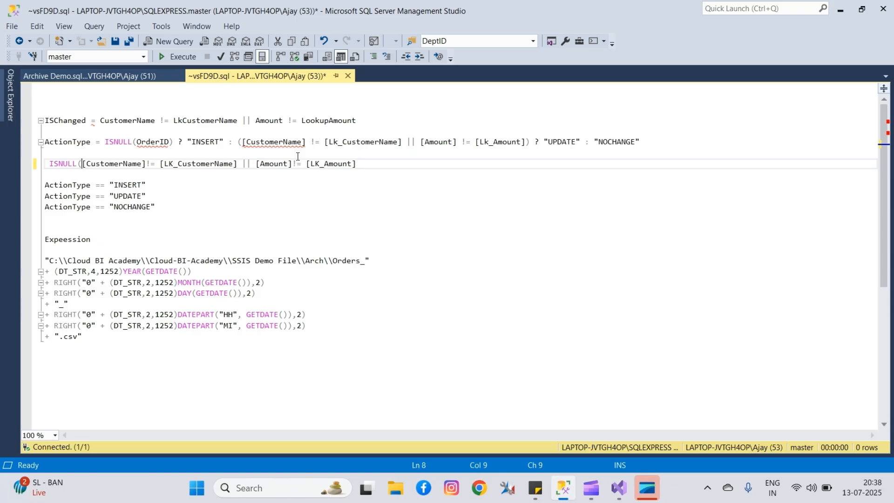
type("OrderId) ")
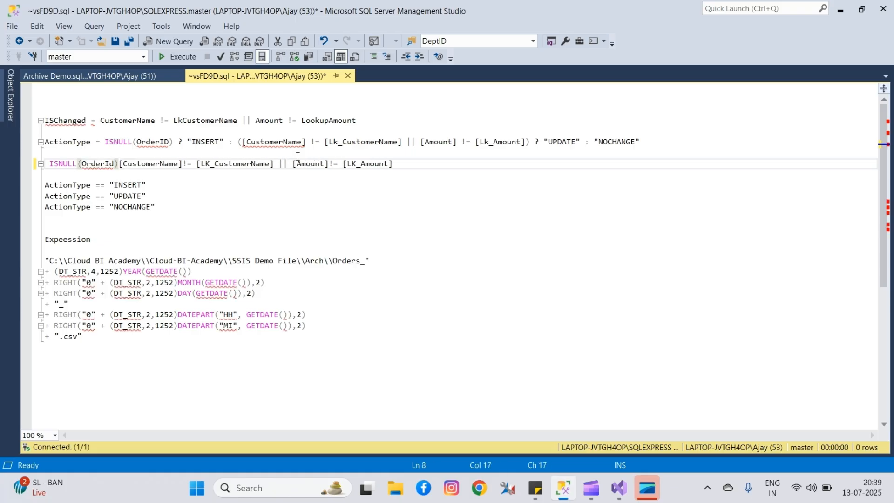
type("?")
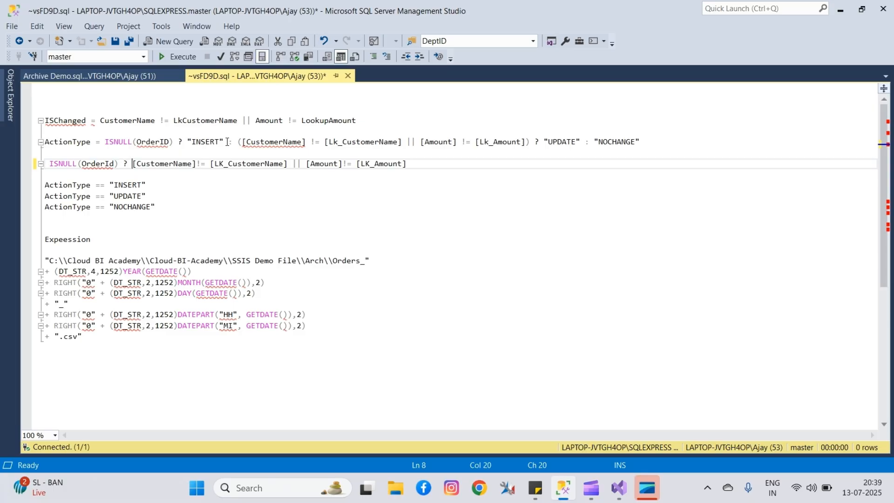
Step: Copy "INSERT" from the prepared ActionType expression into the new line after the question mark and follow it with a colon
left_click_drag(227, 141, 187, 138)
key("ctrl+c")
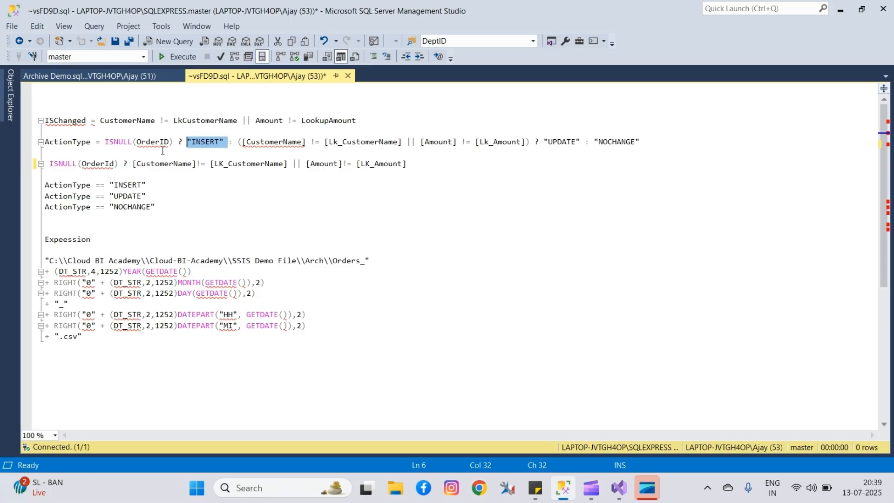
left_click(132, 164)
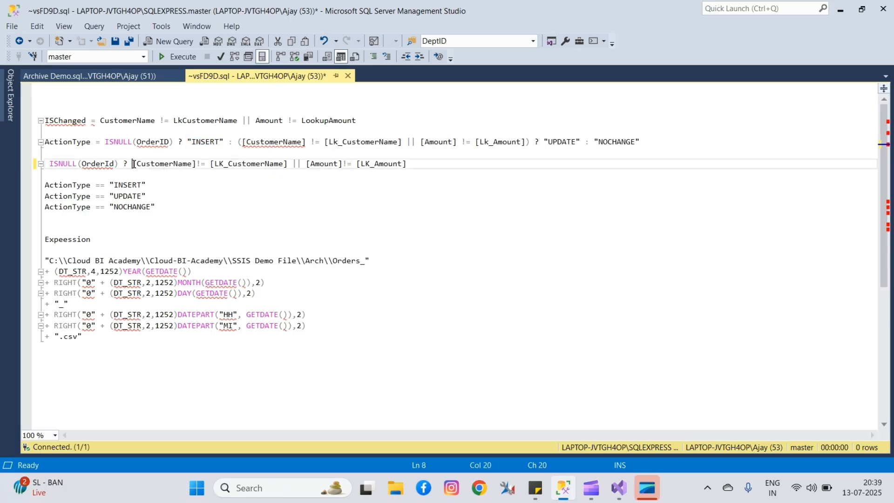
key("ctrl+v")
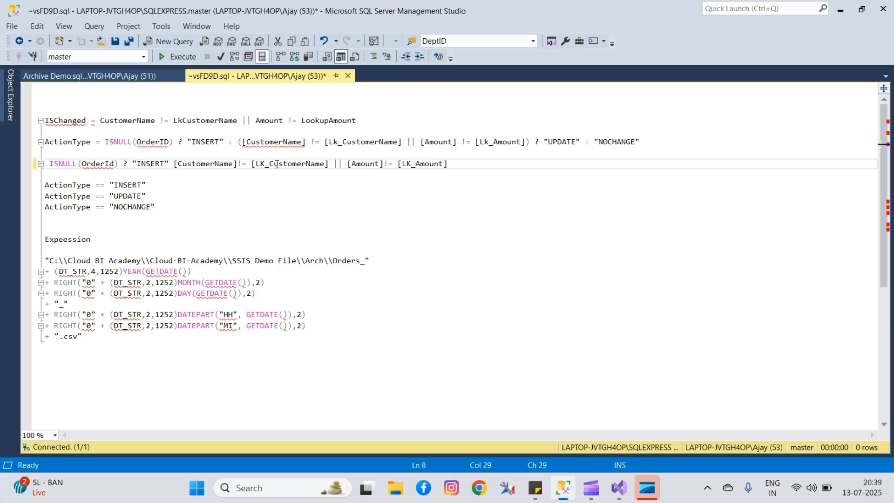
type(":")
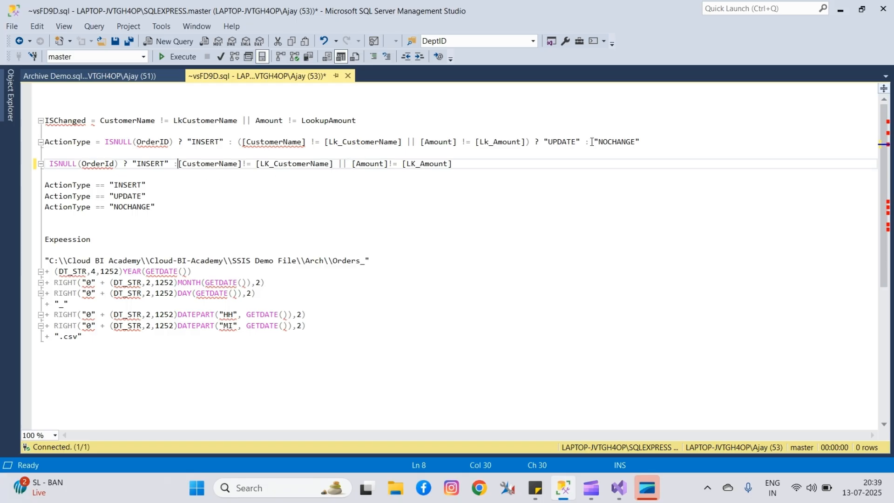
Step: Copy ? "UPDATE" : "NOCHANGE" from the prepared ActionType expression and append it to the end of the new ISNULL(OrderId) line
left_click_drag(641, 142, 534, 144)
key("ctrl+c")
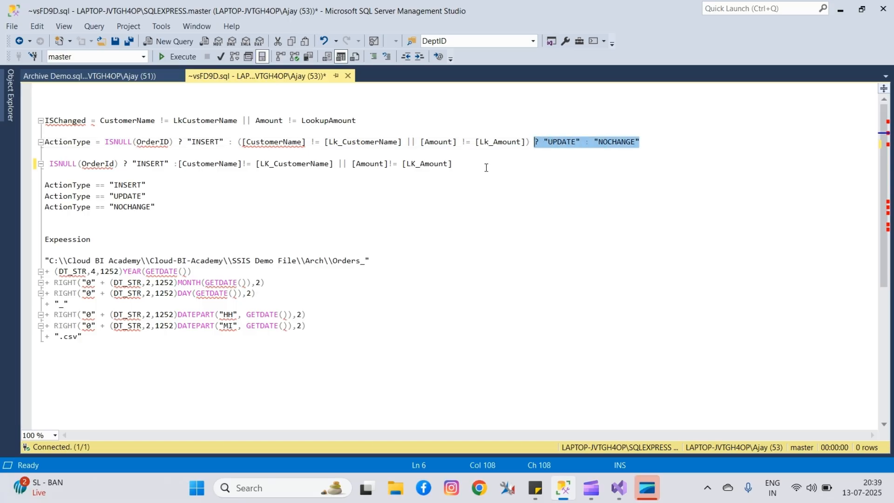
left_click(466, 163)
key("ctrl+v")
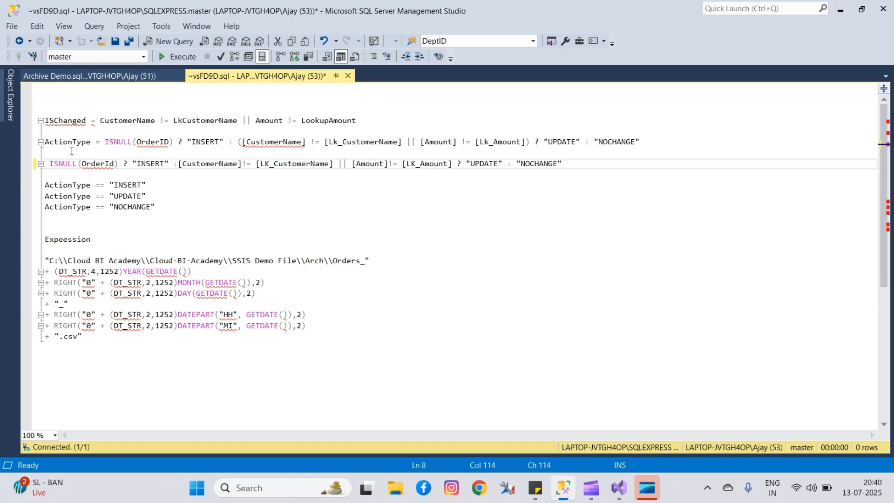
Step: Examine the OrderId check, INSERT result and column comparison in the new expression, and the order rows in Archive Demo.sql
double_click(90, 163)
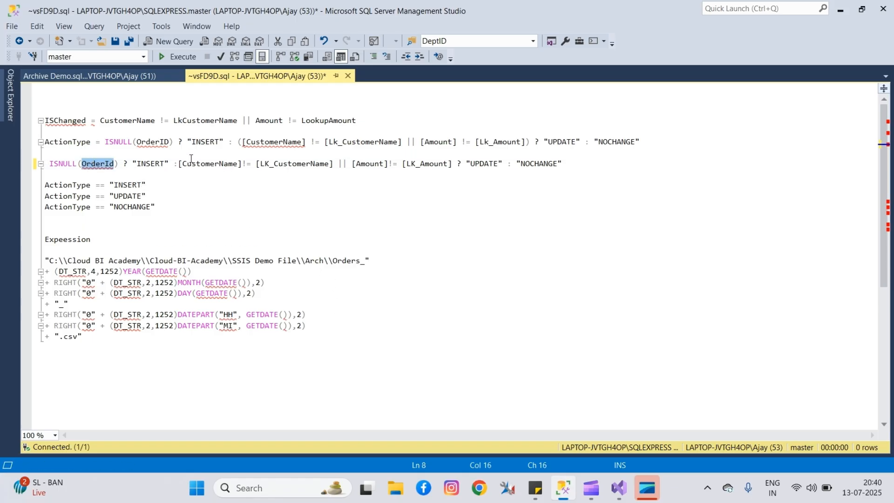
left_click(144, 164)
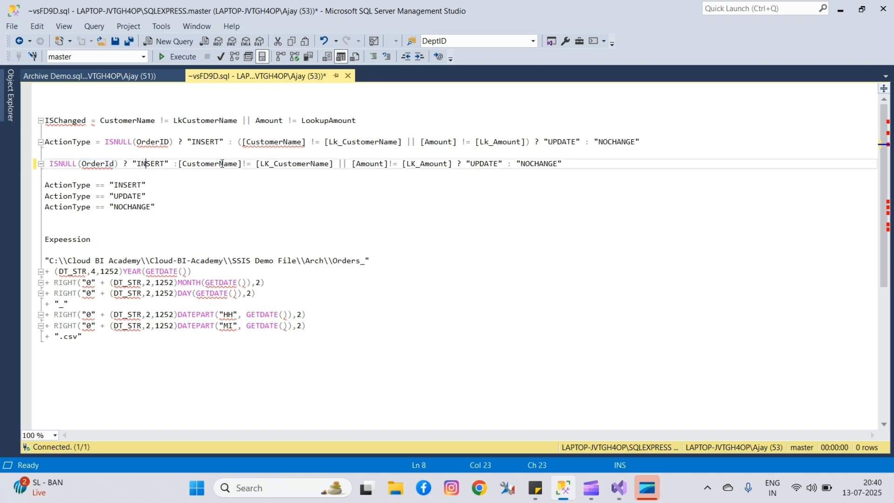
left_click_drag(179, 164, 456, 163)
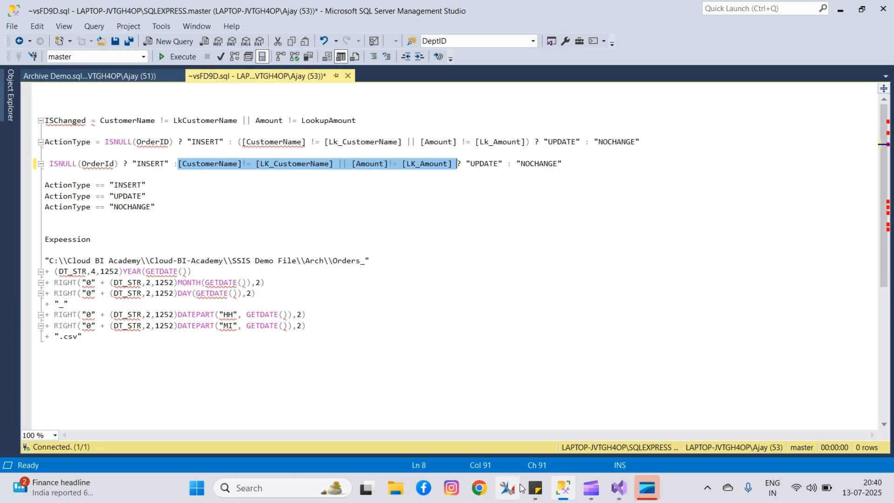
left_click(548, 494)
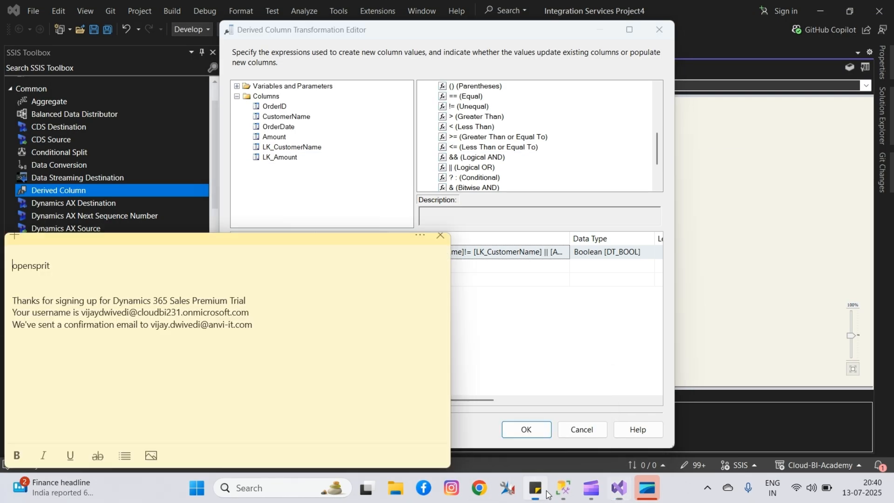
left_click(564, 487)
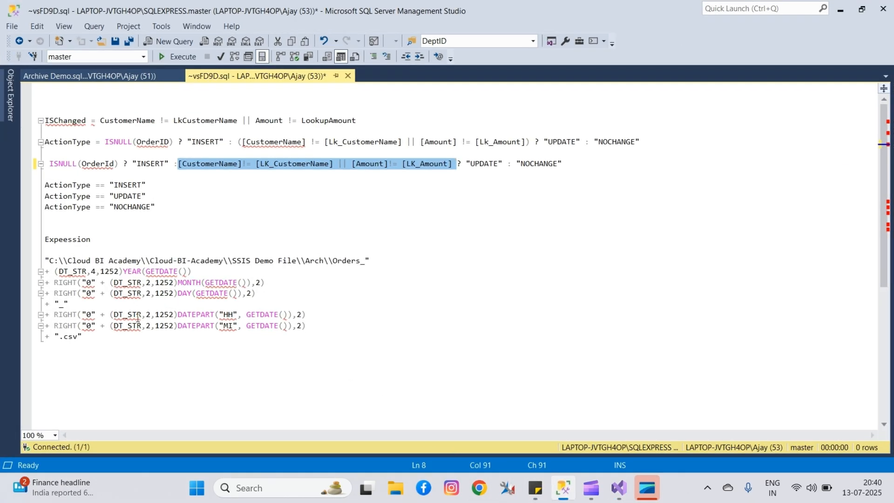
left_click(142, 74)
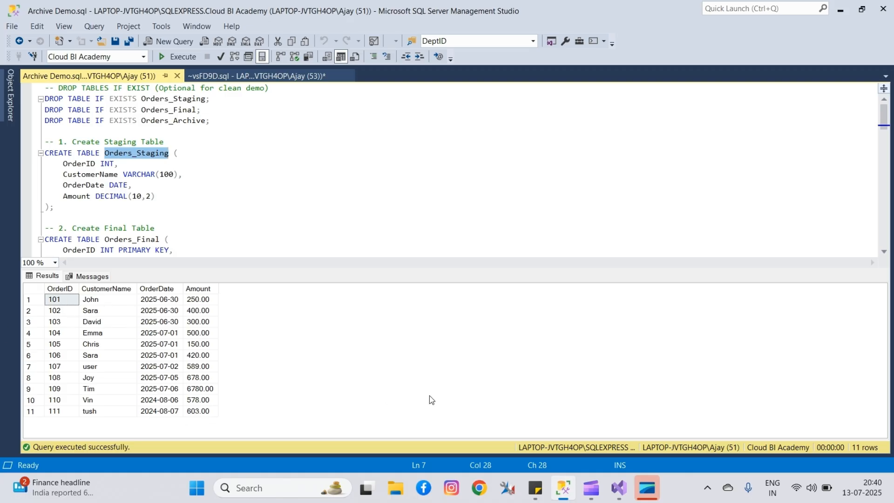
mouse_move(619, 488)
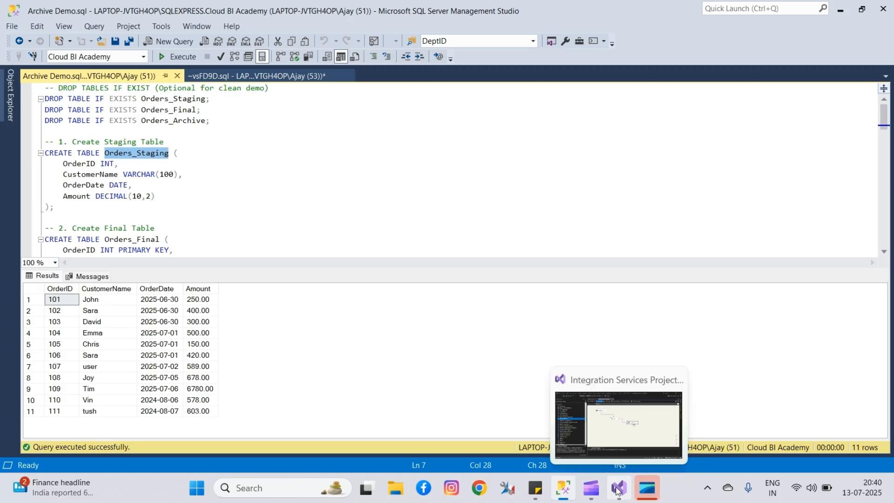
left_click(633, 406)
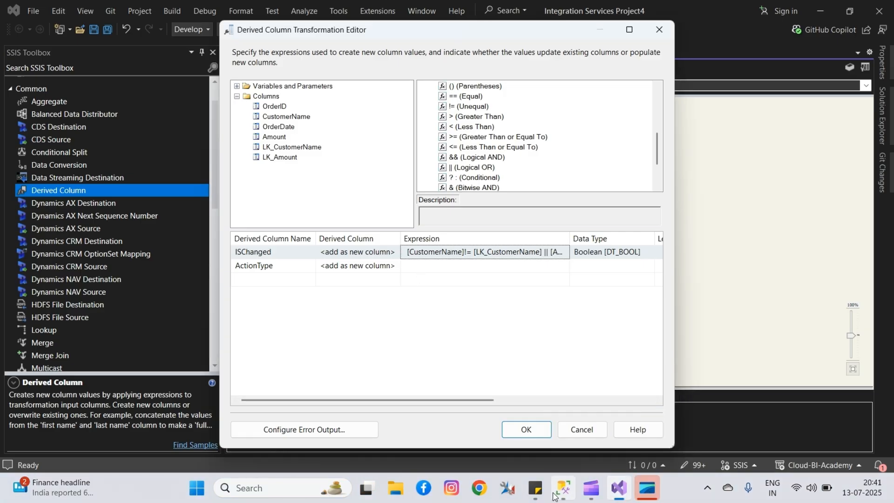
Step: Copy the completed ISNULL(OrderId) line from the SQL Server Management Studio query file into the ActionType expression of the Derived Column transformation in Visual Studio
mouse_move(563, 487)
left_click(555, 427)
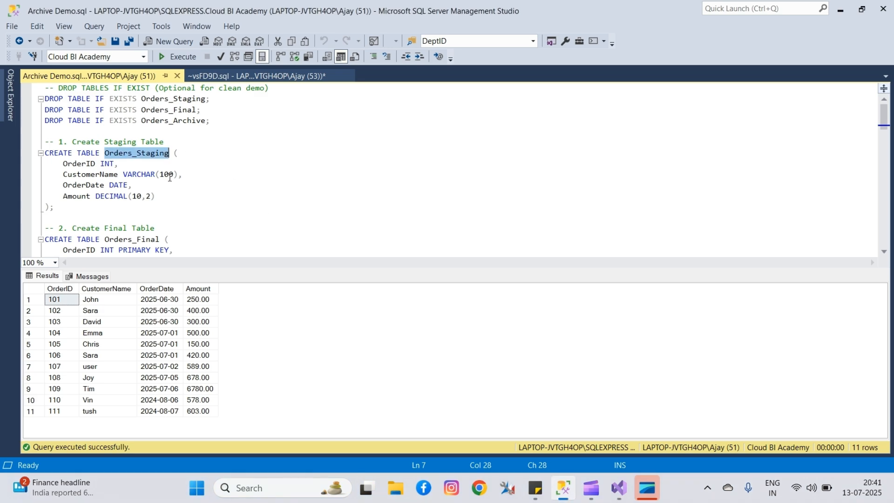
left_click(293, 75)
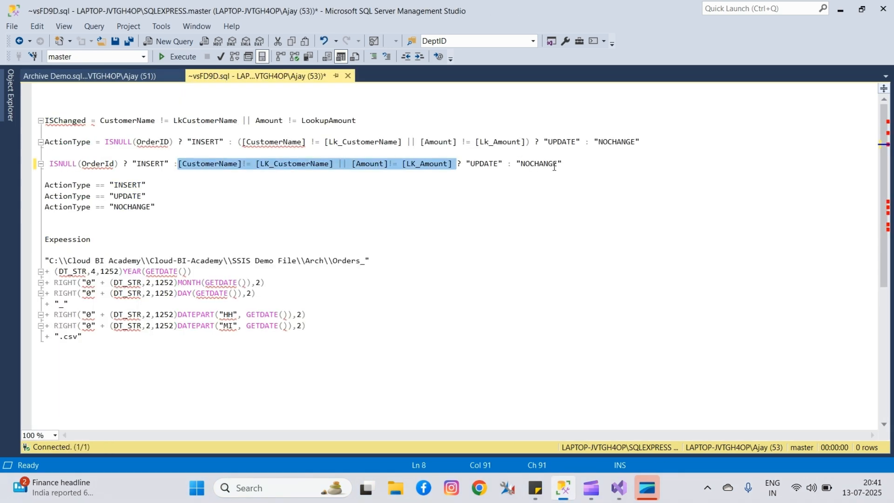
left_click(579, 161)
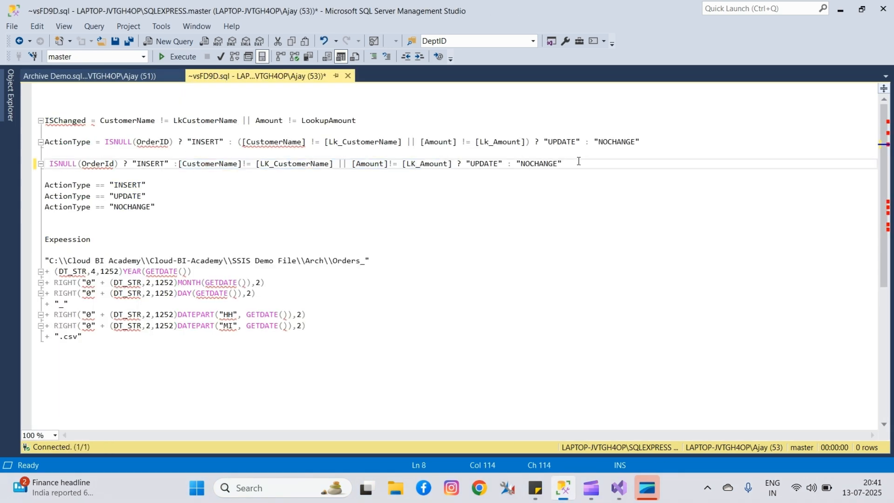
key("shift+Home")
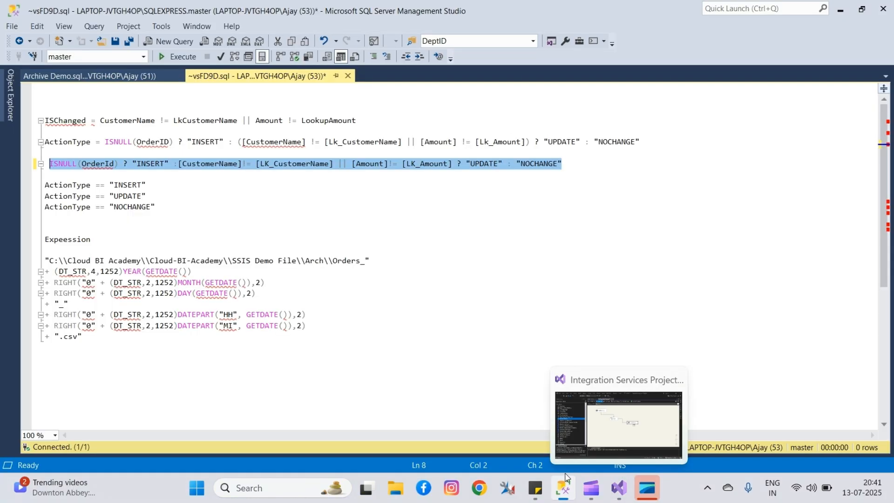
mouse_move(567, 488)
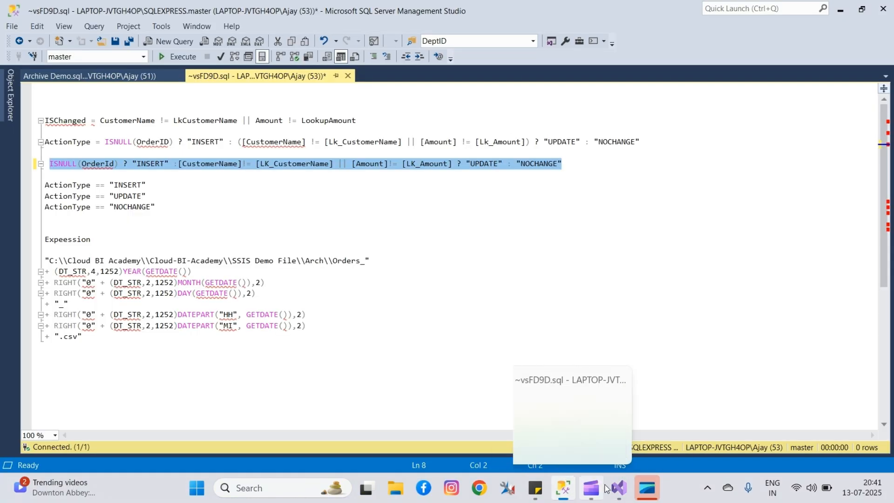
left_click(619, 488)
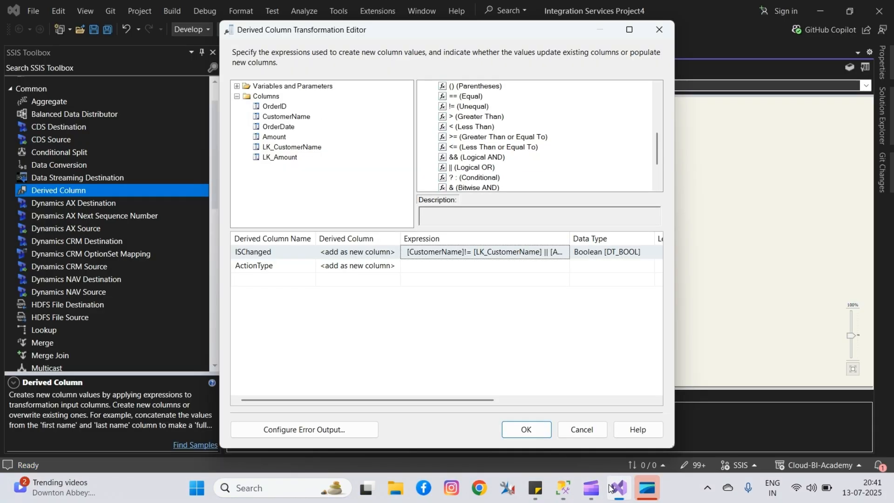
left_click(418, 266)
key("ctrl+v")
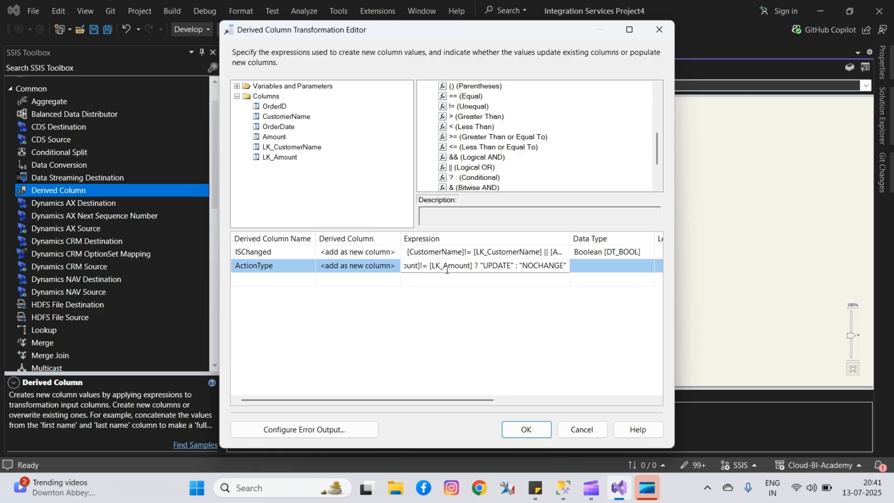
Step: Correct the ActionType expression to use ISNULL([OrderID]) and a parenthesised column comparison, and apply the derived columns
key("Home")
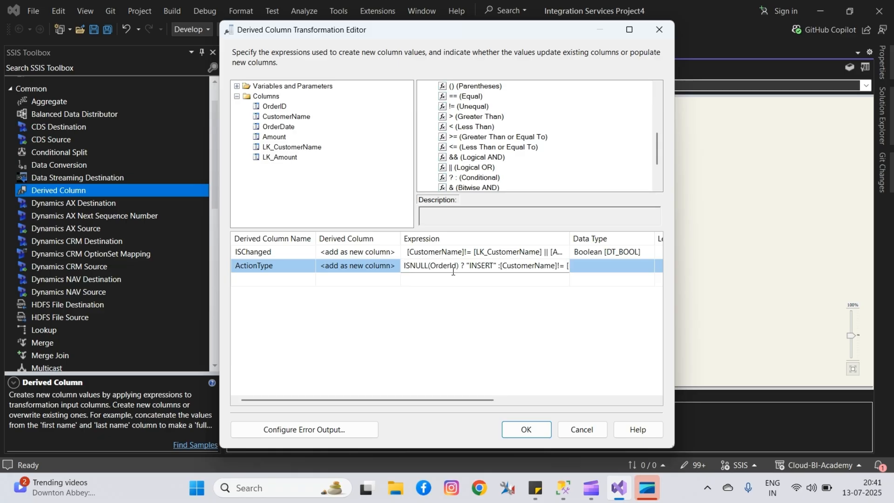
double_click(448, 262)
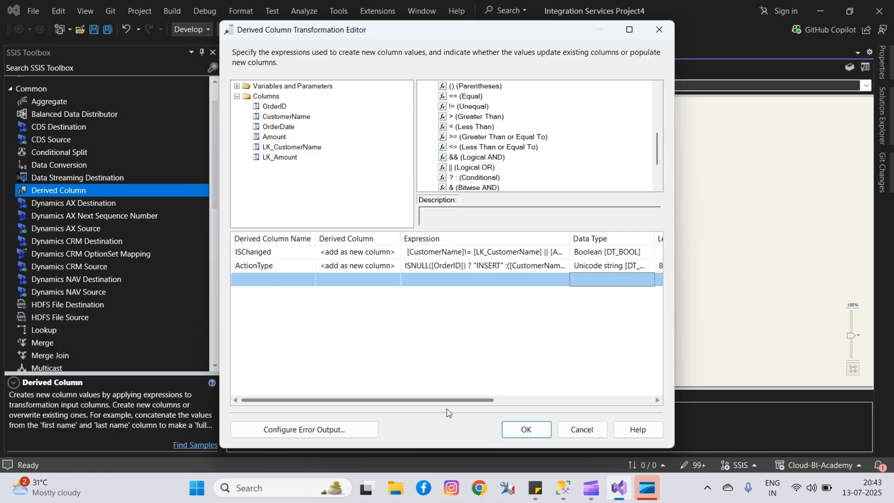
left_click(525, 428)
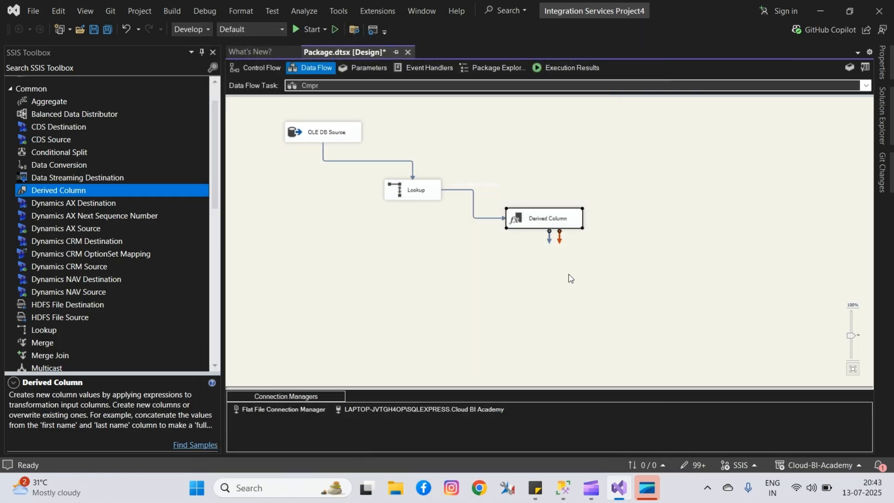
Step: Add a Conditional Split to the Cmpr data flow, connect the Derived Column output to it, and open its settings
left_click(569, 275)
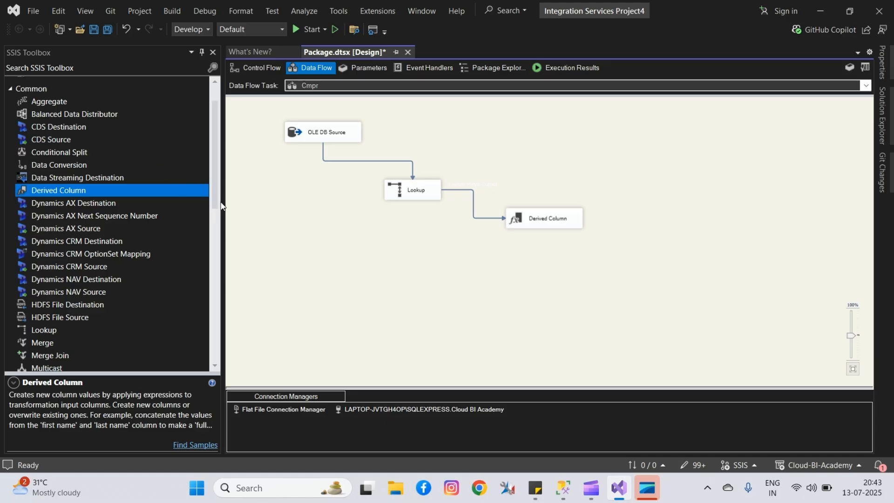
left_click_drag(212, 178, 212, 233)
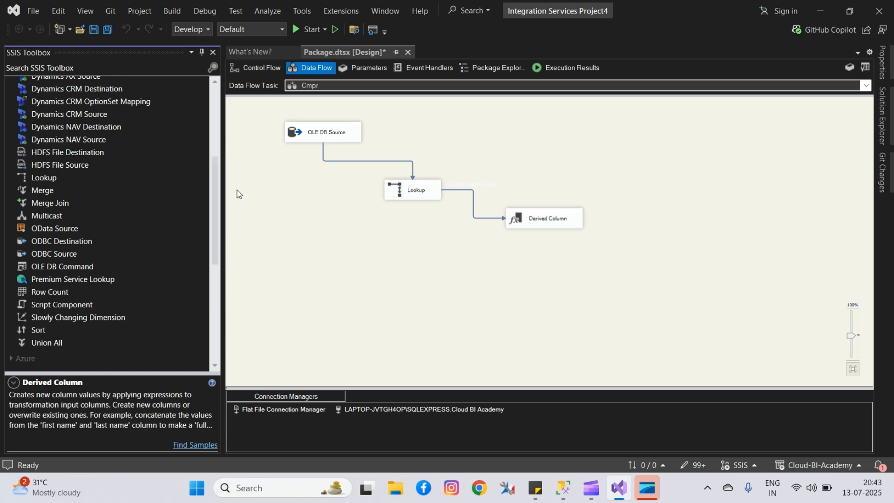
left_click_drag(213, 199, 224, 131)
scroll(196, 128, "down", 1)
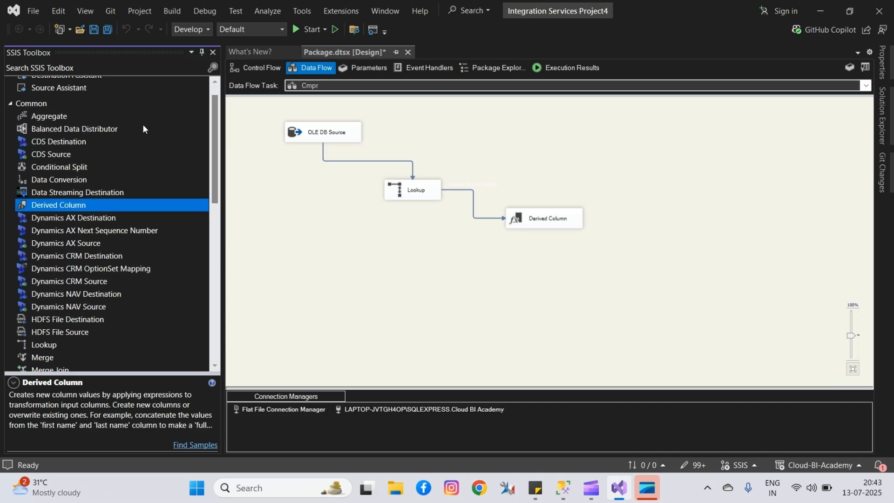
left_click_drag(61, 166, 548, 267)
left_click(539, 225)
double_click(546, 267)
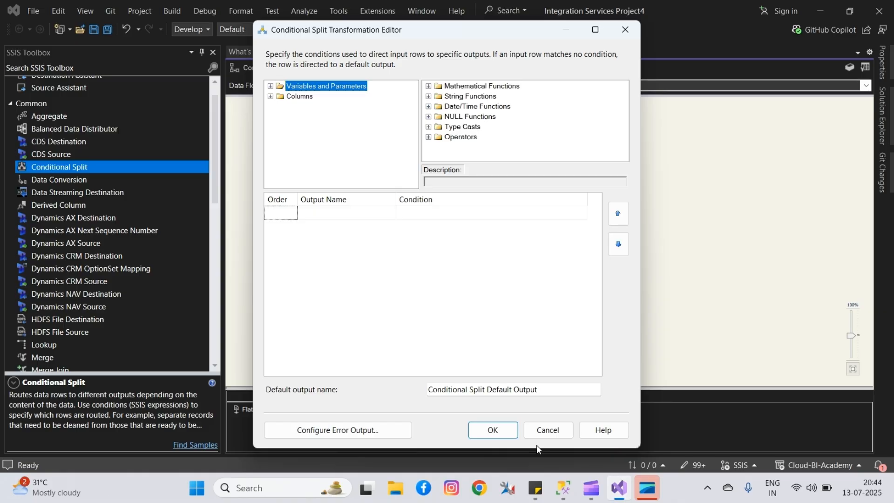
Step: Copy ActionType == "INSERT" from the SQL Server Management Studio query file into the first condition of the Conditional Split in Visual Studio
mouse_move(564, 487)
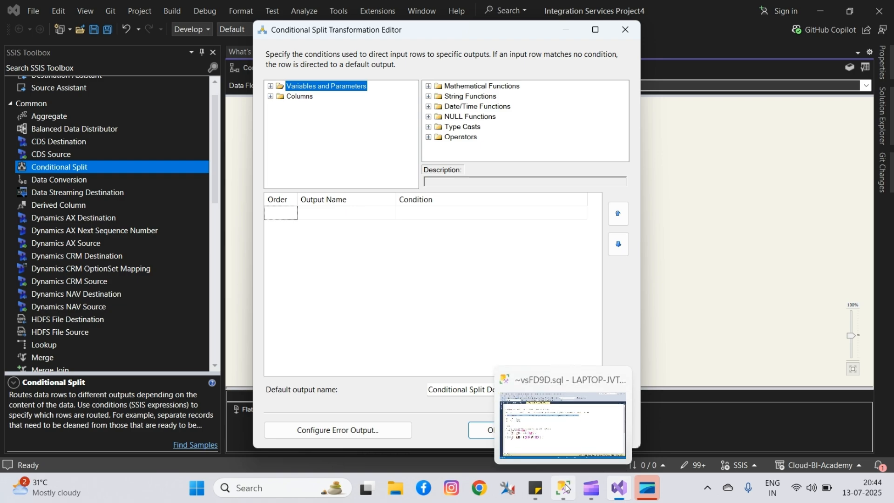
left_click(560, 431)
left_click(161, 210)
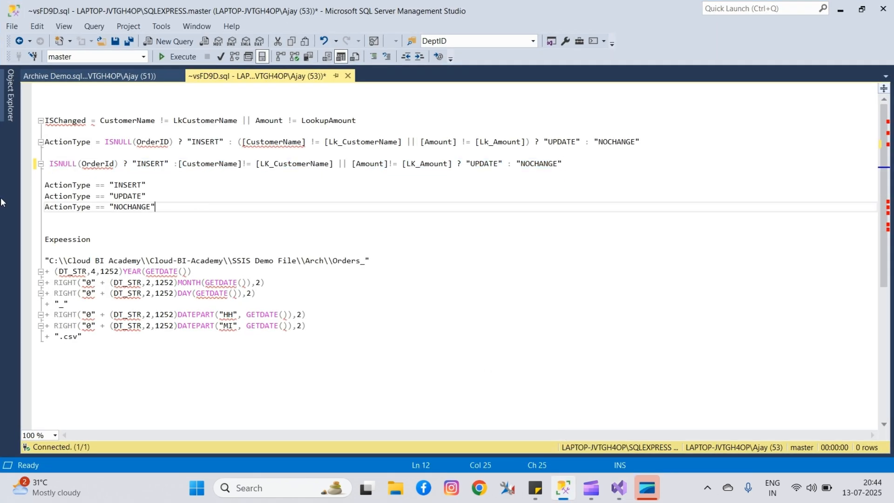
left_click_drag(161, 186, 1, 193)
key("ctrl+c")
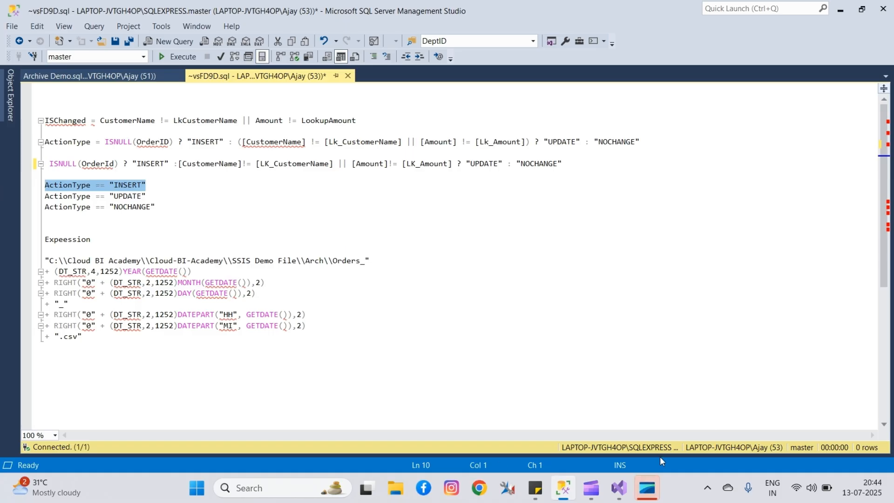
left_click(627, 489)
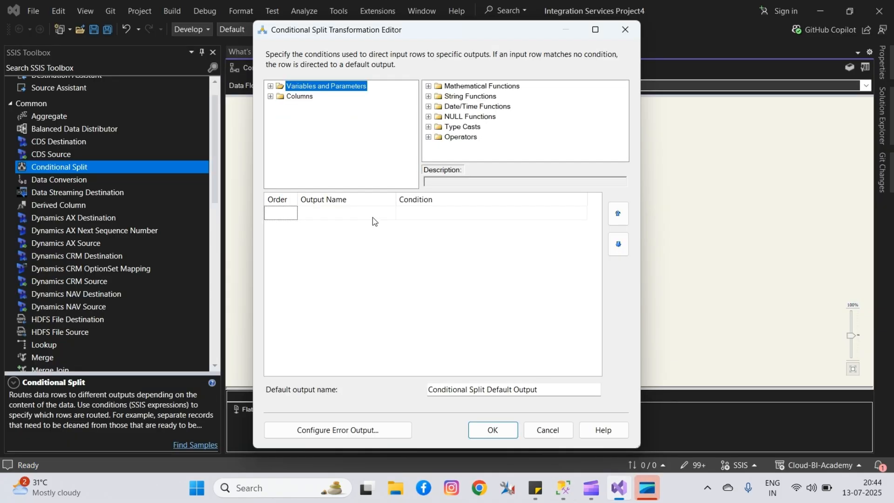
left_click(407, 215)
key("ctrl+v")
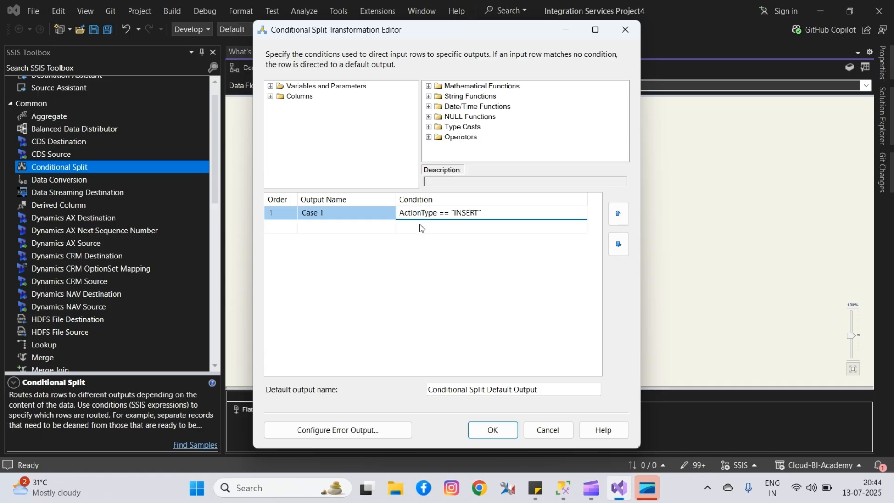
Step: Rename the first Conditional Split output as Insert
left_click(311, 214)
double_click(317, 214)
left_click(317, 214)
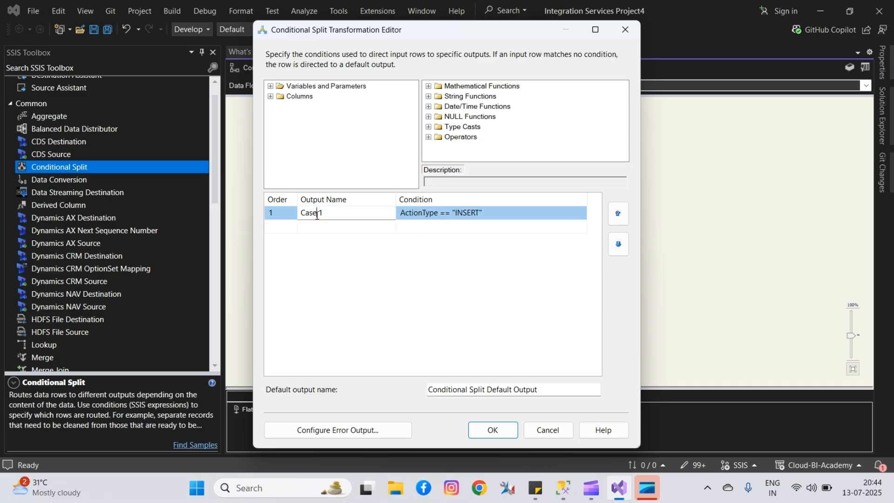
left_click_drag(322, 213, 299, 219)
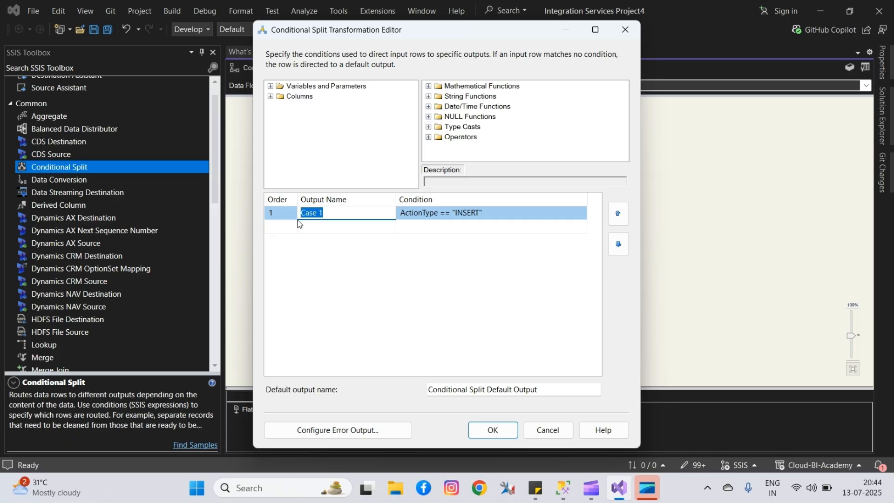
type("Insert")
left_click(330, 227)
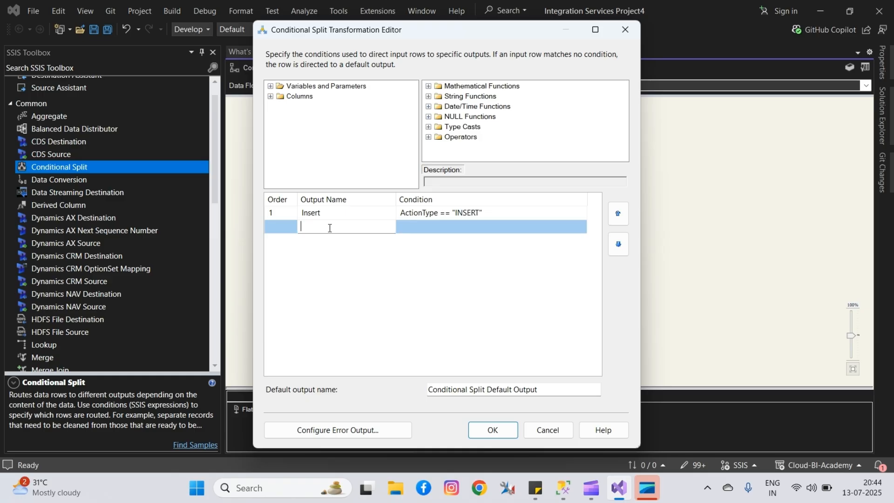
Step: Get the condition ActionType == "NOCHANGE" from the SQL Server Management Studio query file for another split output, and return to Visual Studio
key("alt+Tab")
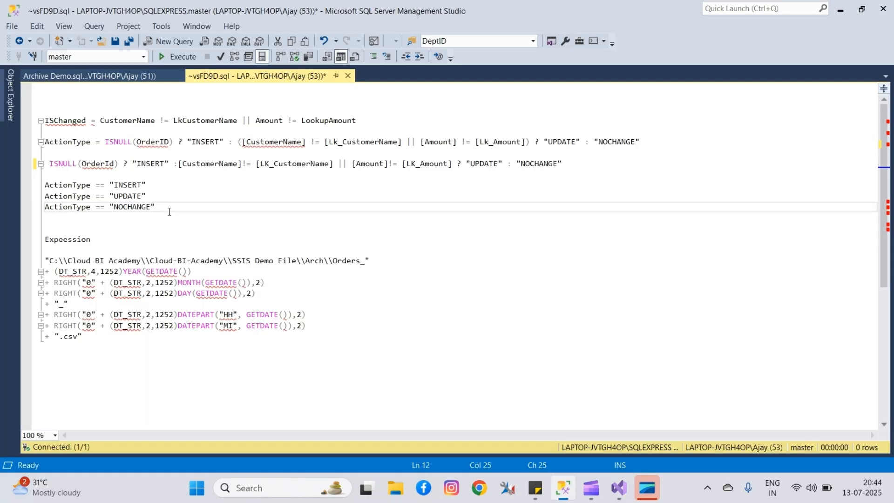
left_click_drag(170, 208, 41, 211)
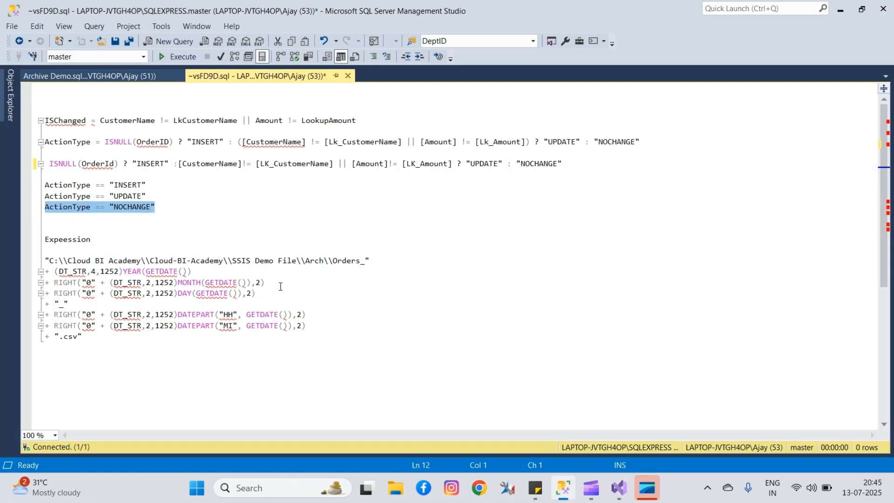
key("alt+Tab")
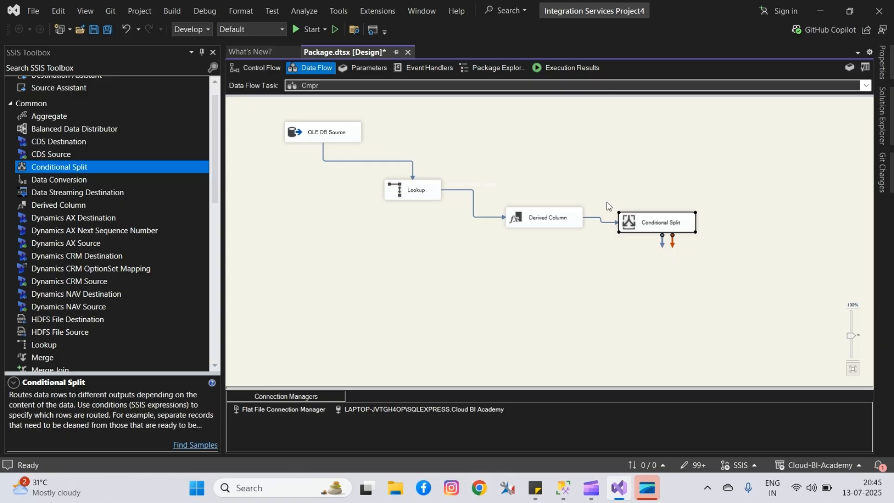
Step: Reopen the settings of the Derived Column transformation that feeds the Conditional Split
double_click(554, 220)
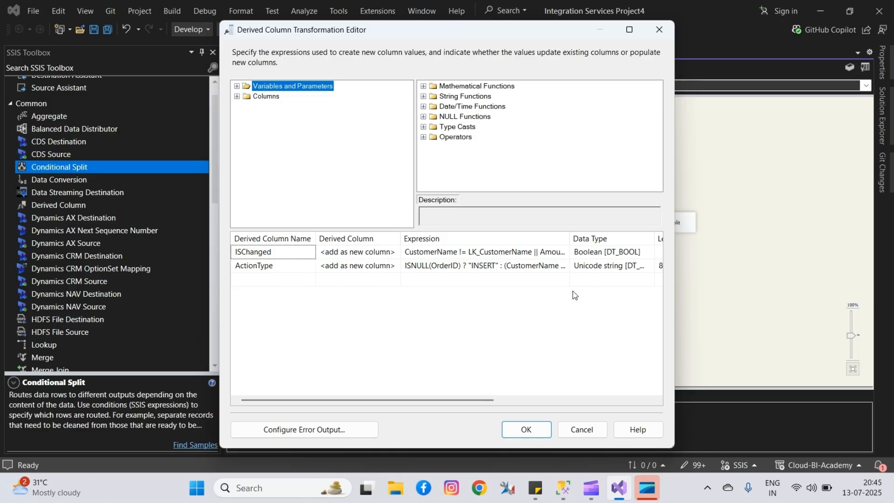
Step: Close the Derived Column editor and review the output conditions of the Conditional Split
left_click(573, 429)
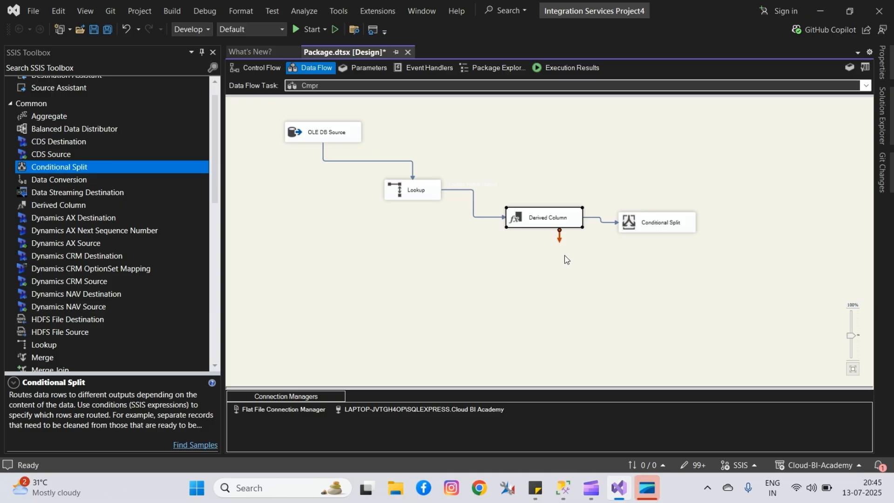
left_click_drag(215, 178, 218, 320)
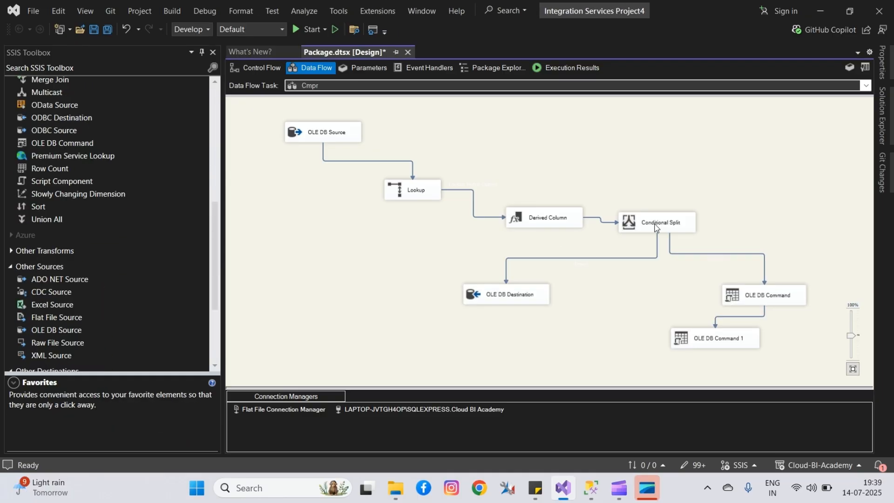
double_click(655, 226)
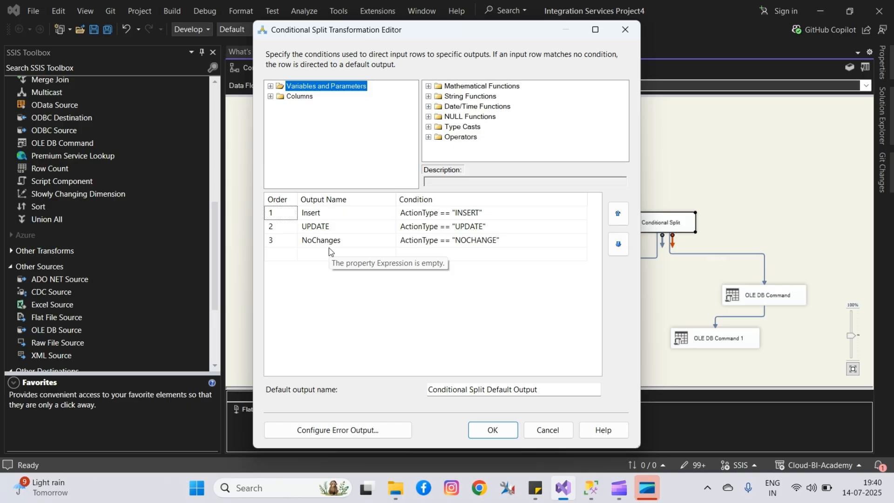
left_click(509, 434)
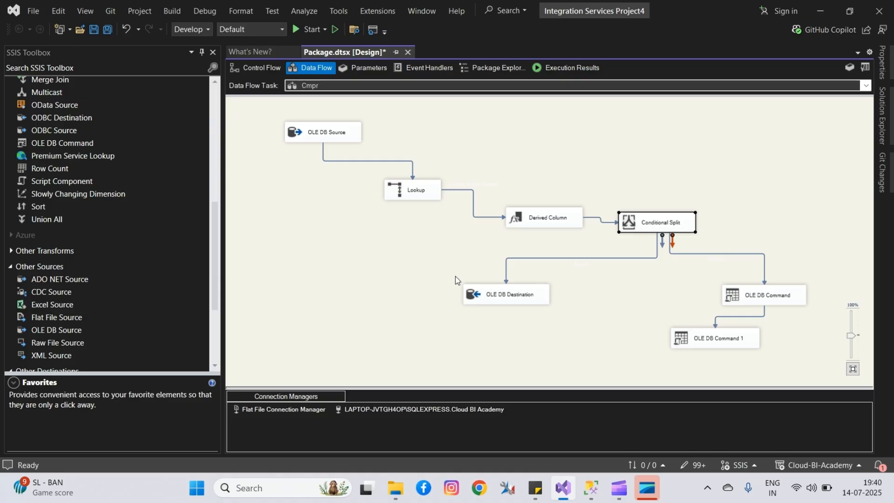
Step: Rename the OLE DB Destination in the data flow as Insrt_Finltbl
right_click(501, 297)
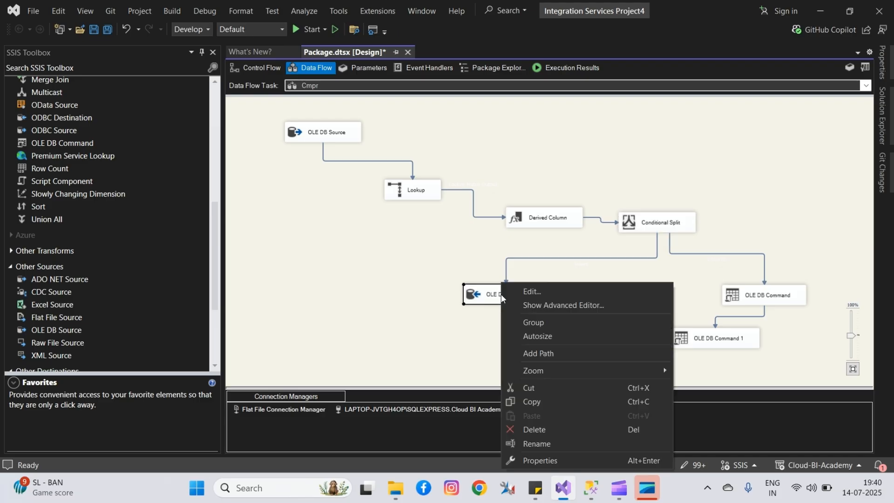
left_click(546, 440)
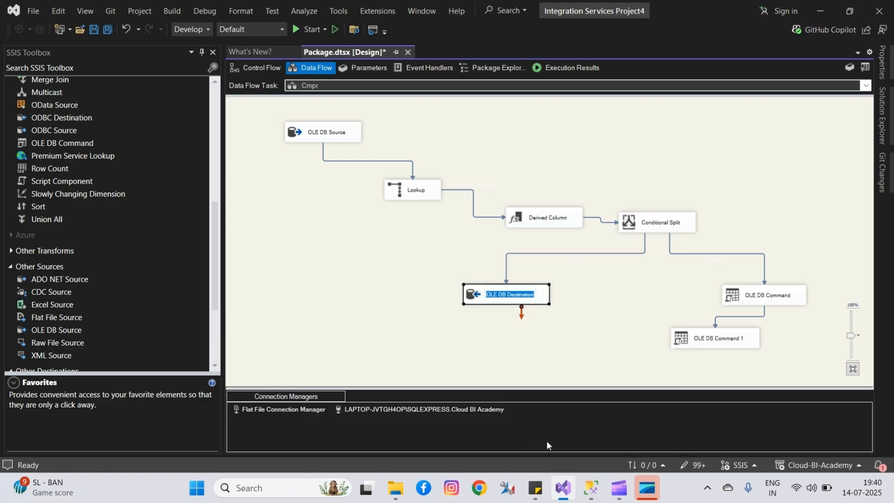
key("BackSpace")
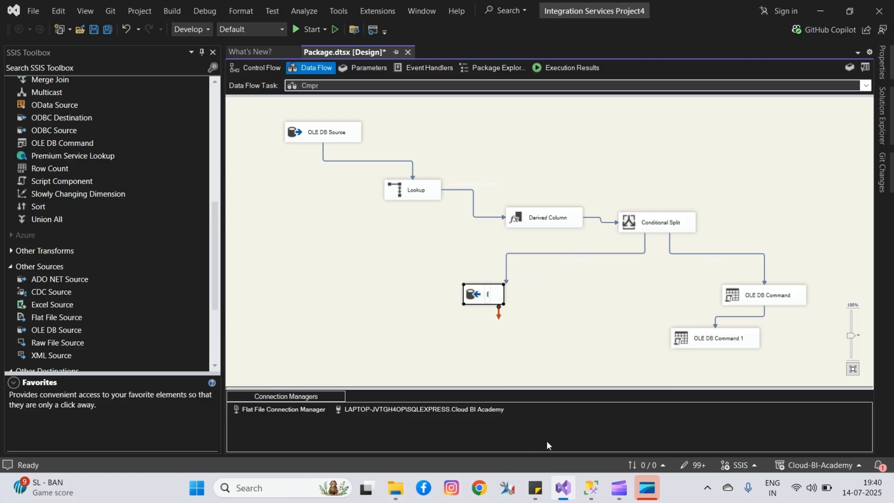
type("Insrt_Ol")
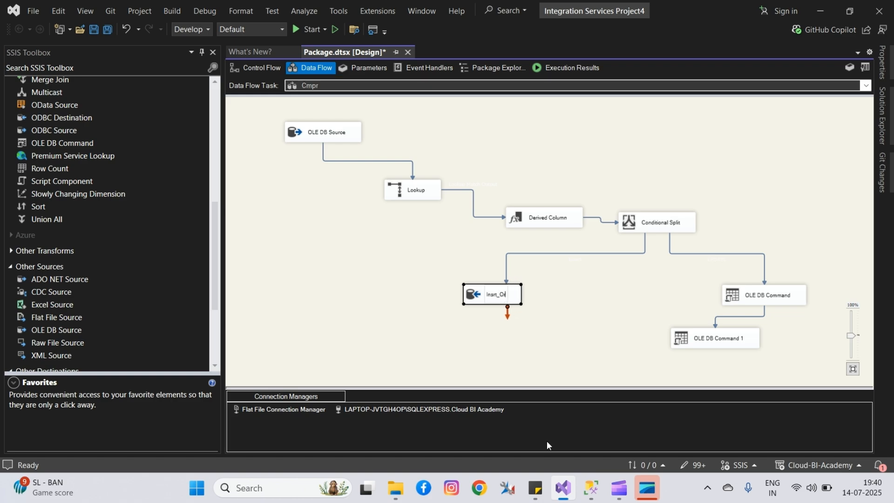
key("BackSpace")
key("BackSpace")
type("Finltbl")
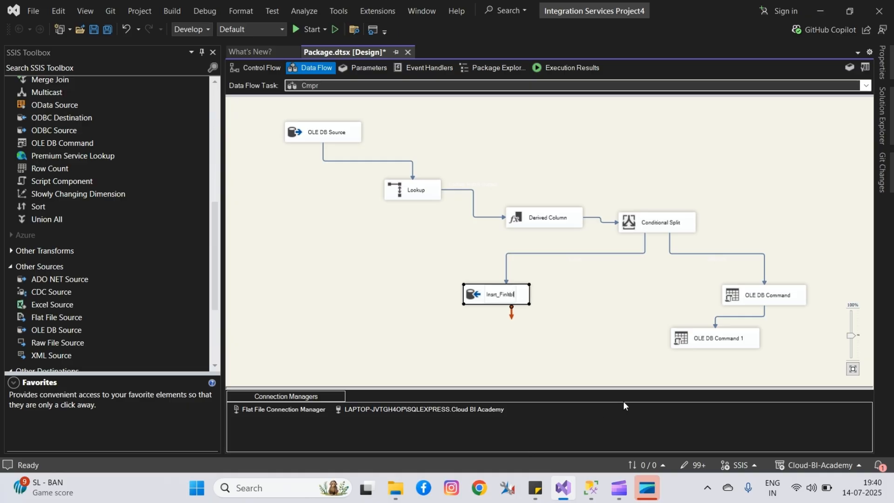
left_click(602, 332)
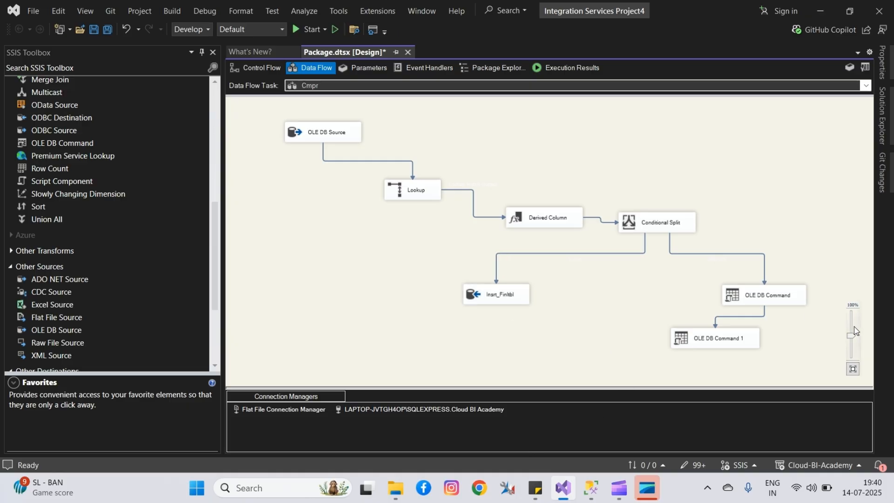
Step: Review the Lookup's general settings and the Derived Column's expressions and data types without changing them
left_click(851, 344)
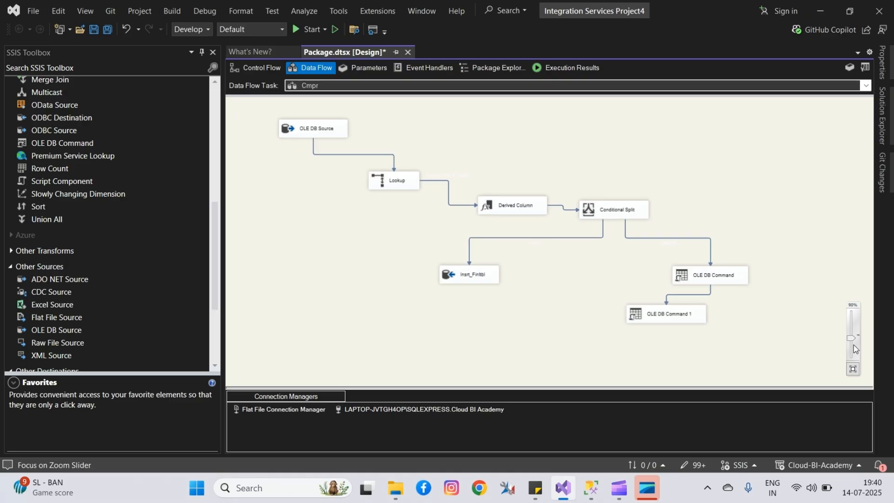
left_click(853, 347)
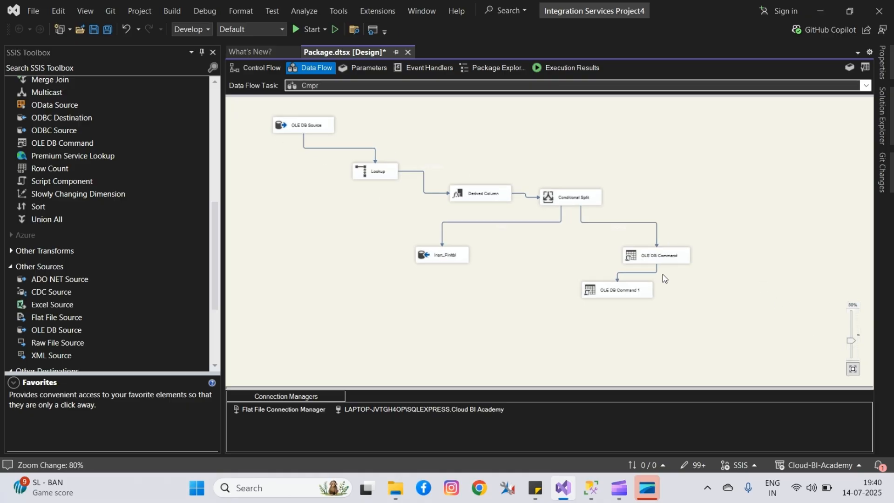
scroll(510, 277, "up", 3)
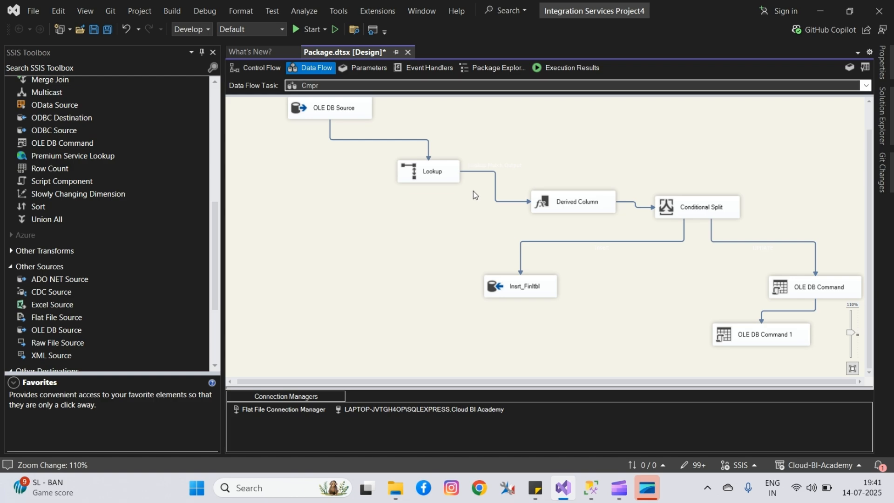
double_click(442, 176)
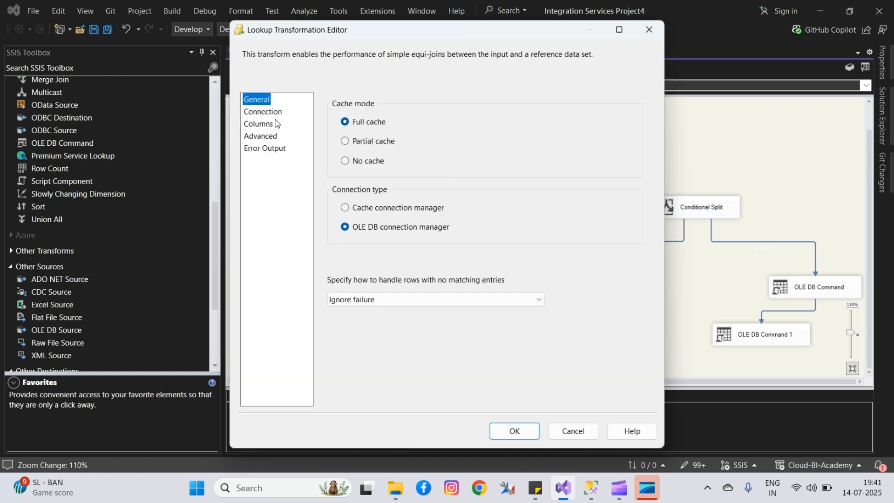
left_click(584, 433)
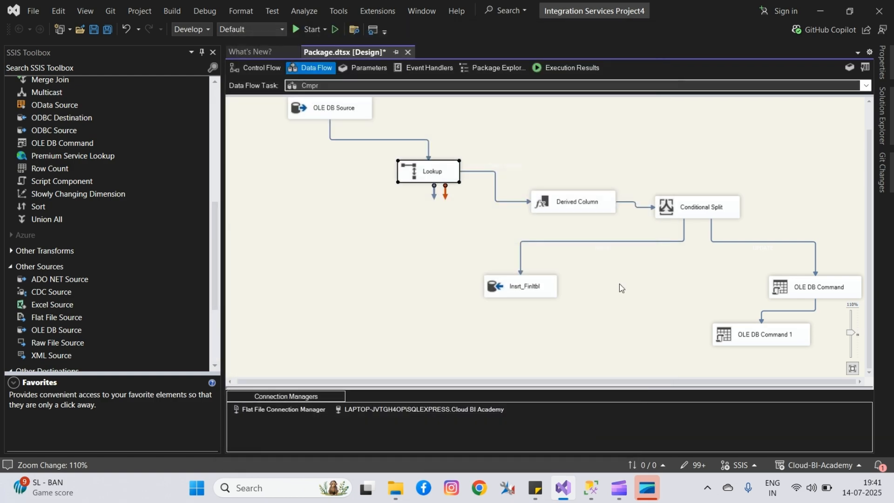
double_click(583, 206)
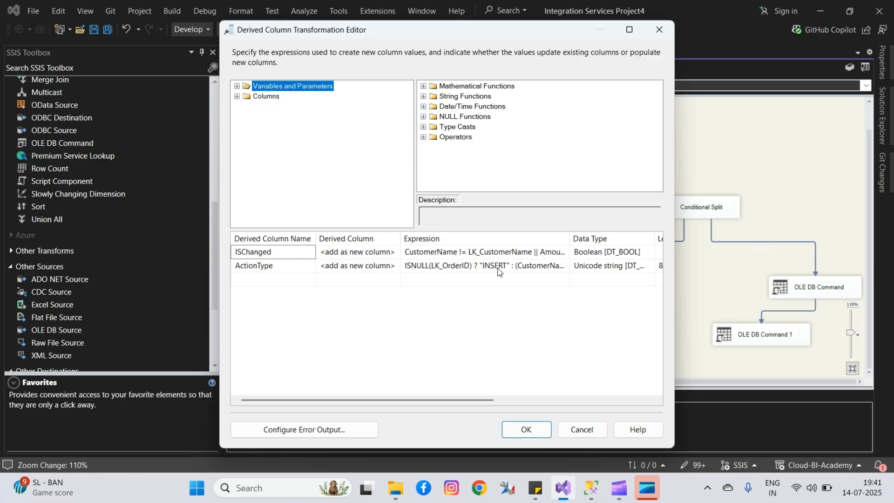
mouse_move(449, 398)
left_mouse_down()
mouse_move(467, 398)
mouse_move(450, 399)
left_mouse_up()
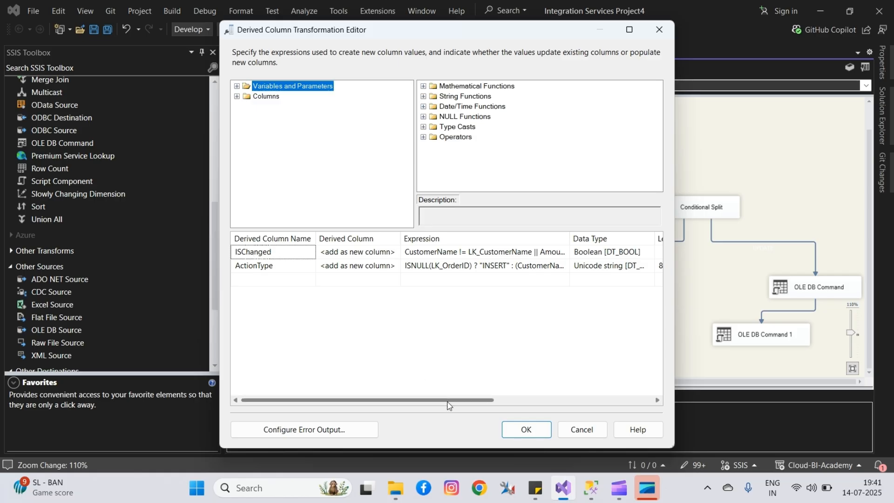
left_click_drag(449, 400, 544, 413)
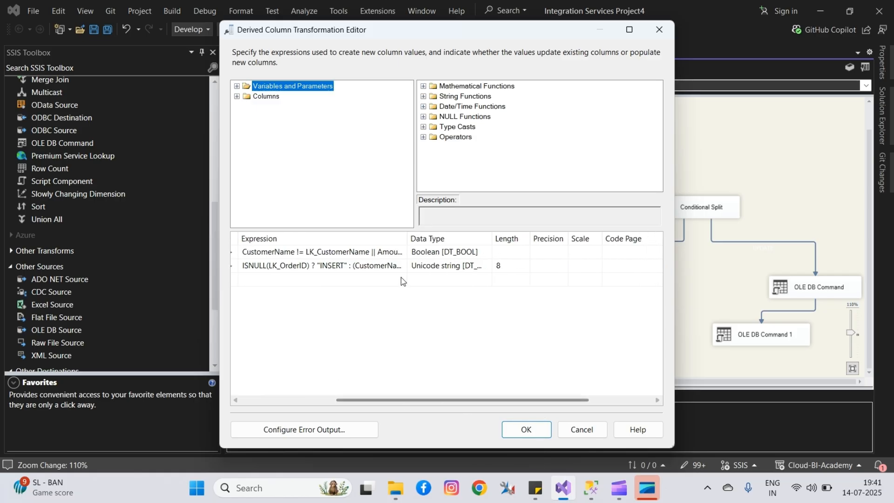
left_click(581, 429)
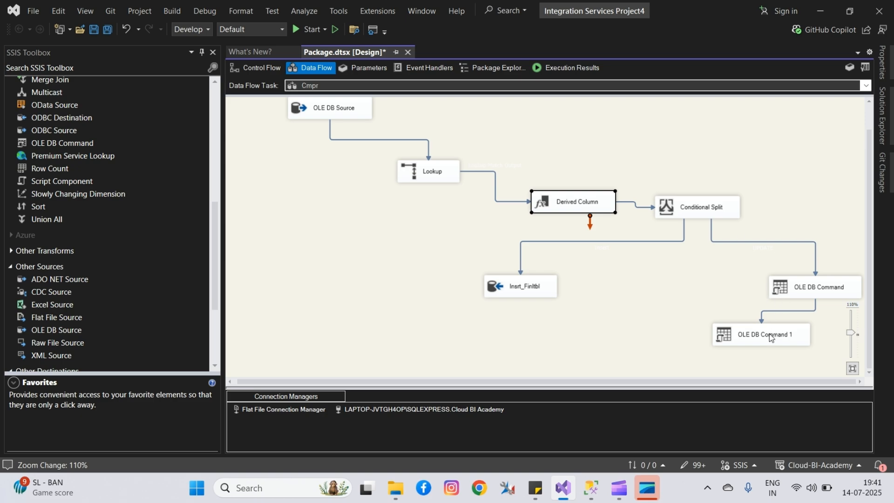
Step: Rename the OLE DB Command directly below the Conditional Split as Upt_Archive
right_click(817, 284)
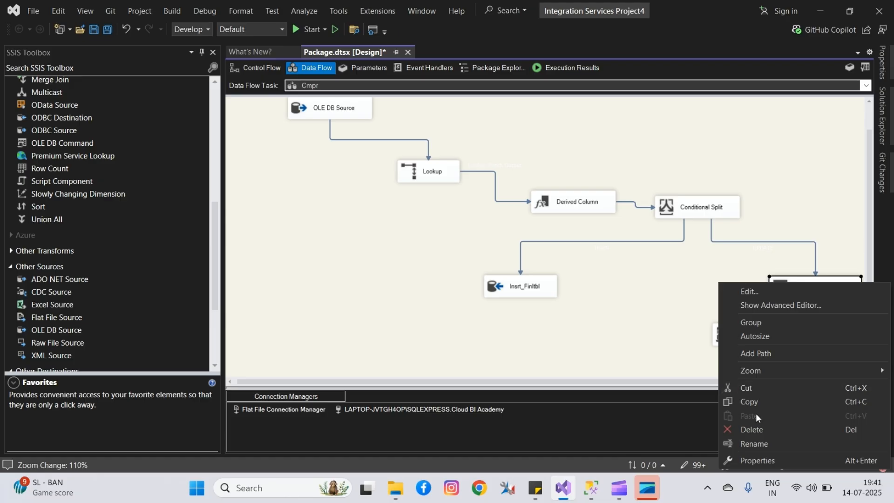
left_click(756, 443)
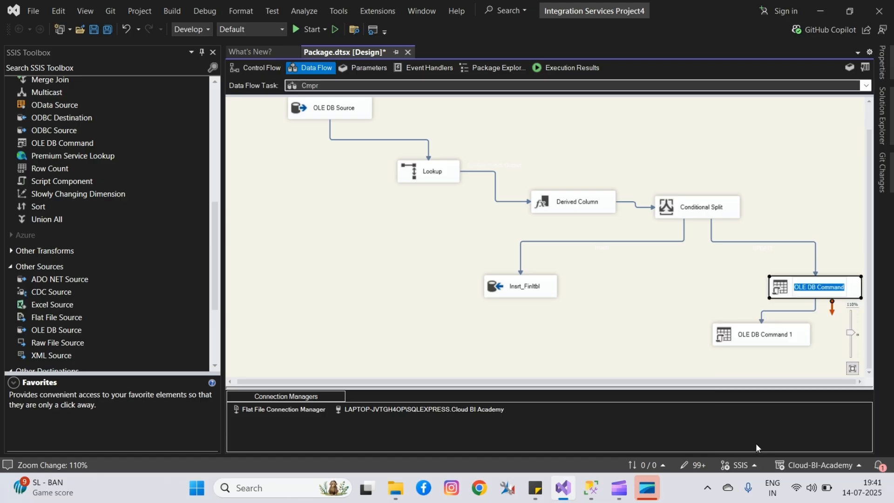
type("Up")
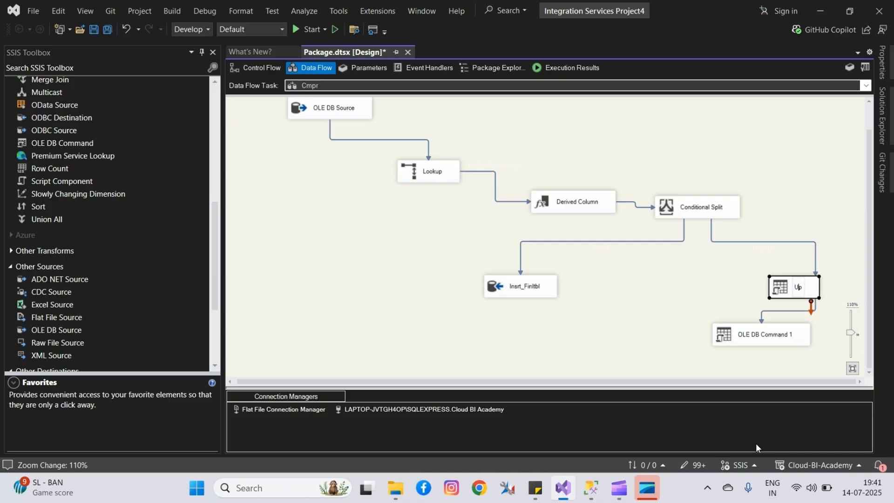
key("BackSpace")
type("pt_Archive")
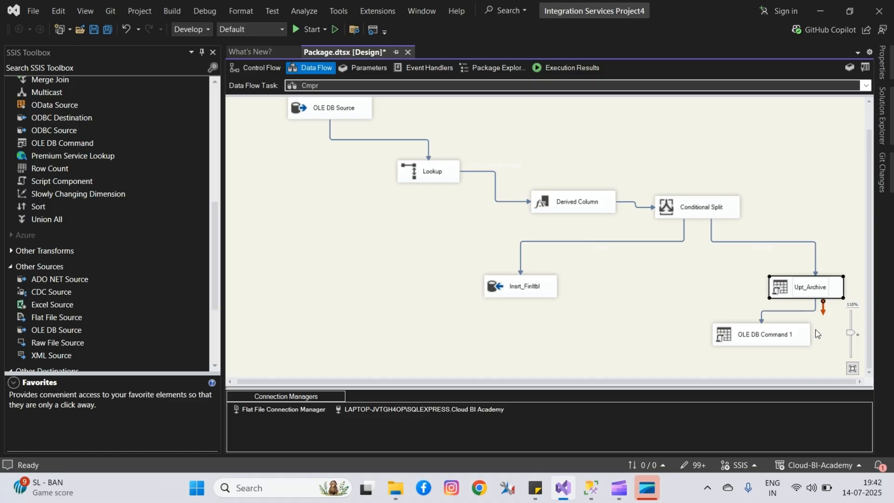
Step: Rename OLE DB Command 1, which follows Upt_Archive, as Upt_finl
right_click(783, 346)
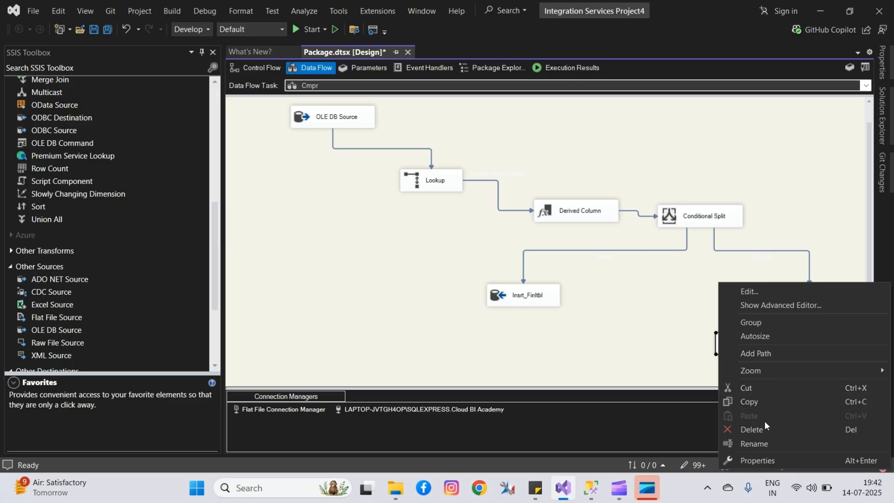
left_click(762, 443)
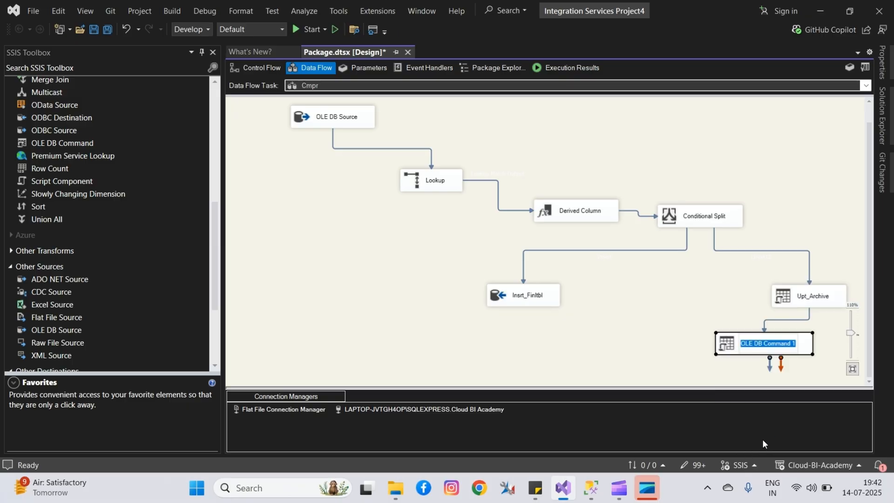
type("Up")
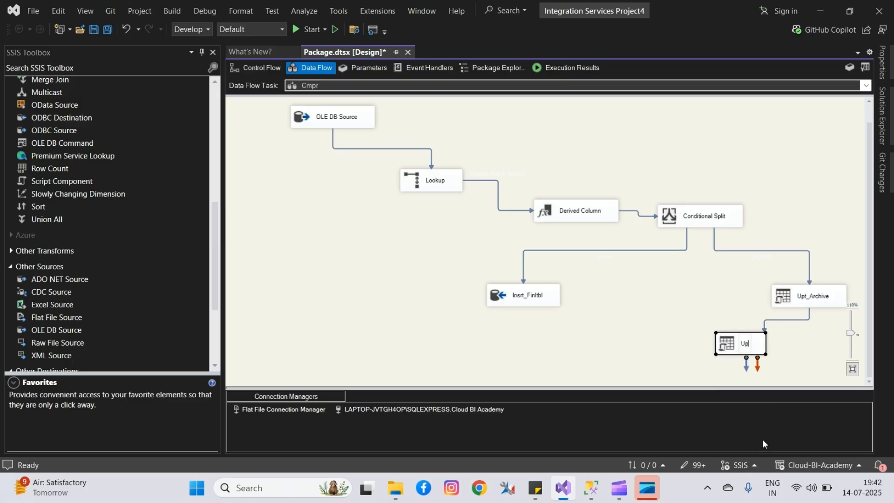
type("t_f")
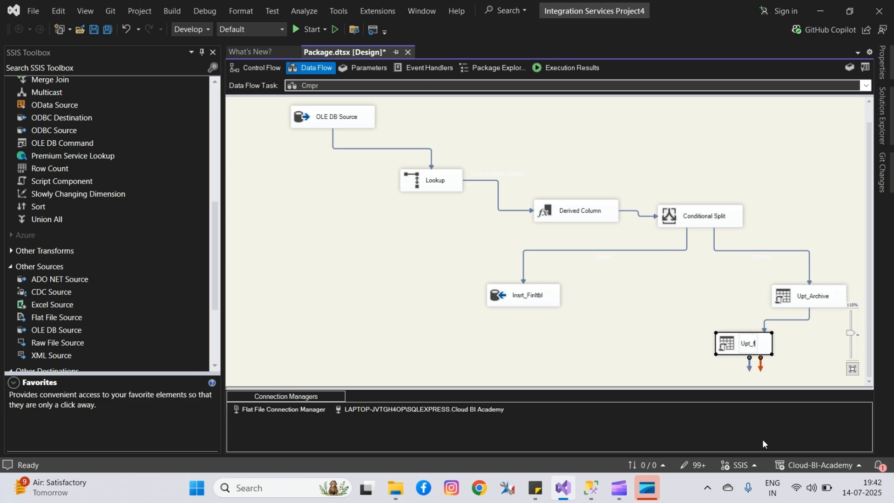
type("inl")
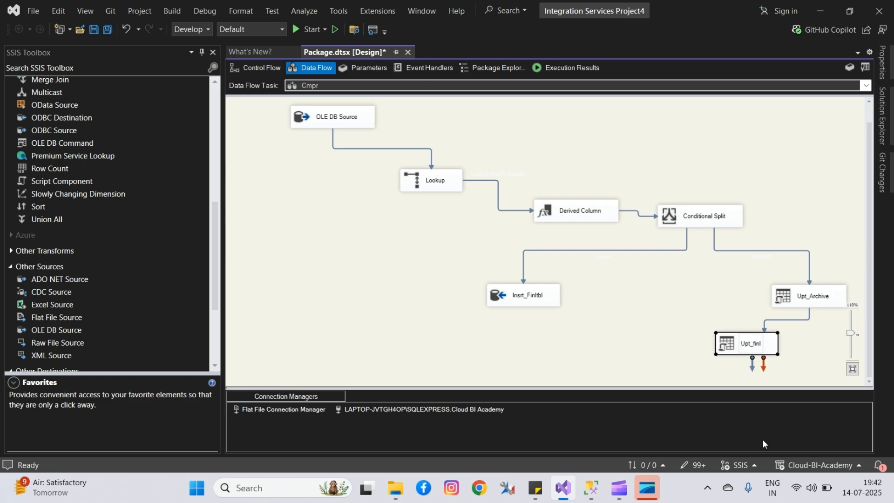
left_click(602, 338)
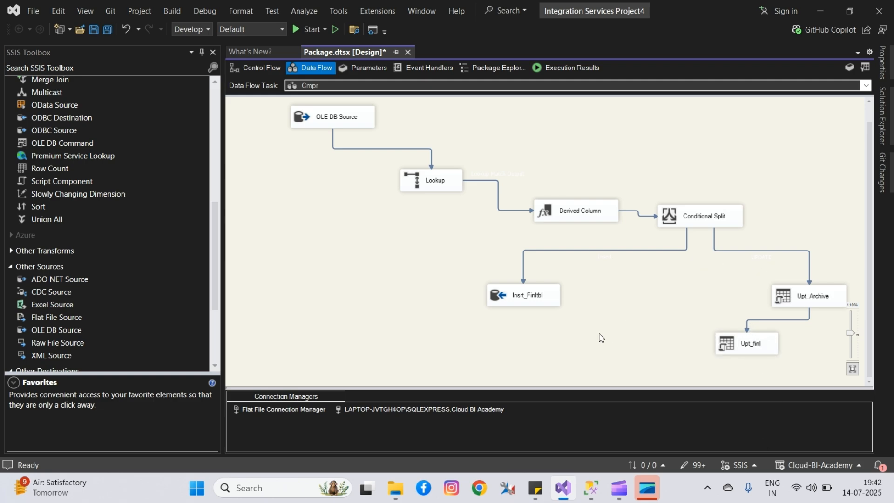
Step: Review the target table and column mappings of the Insrt_Finltbl destination
left_click(545, 300)
double_click(546, 300)
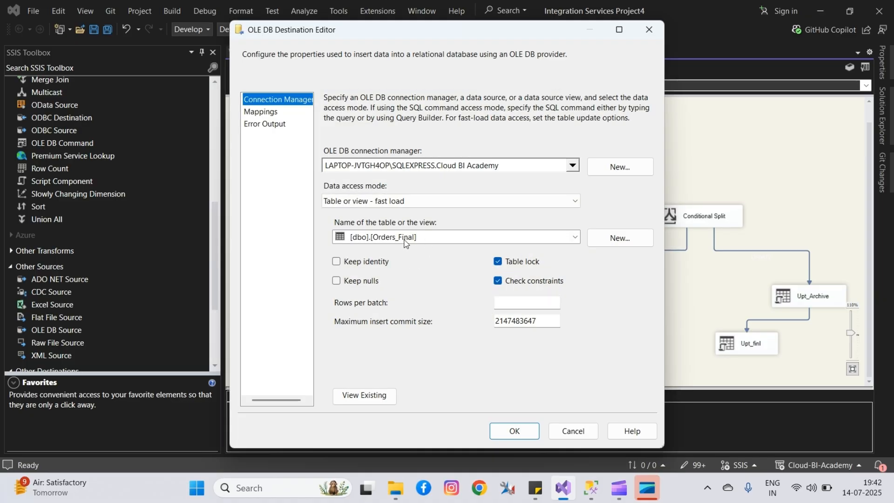
left_click(267, 112)
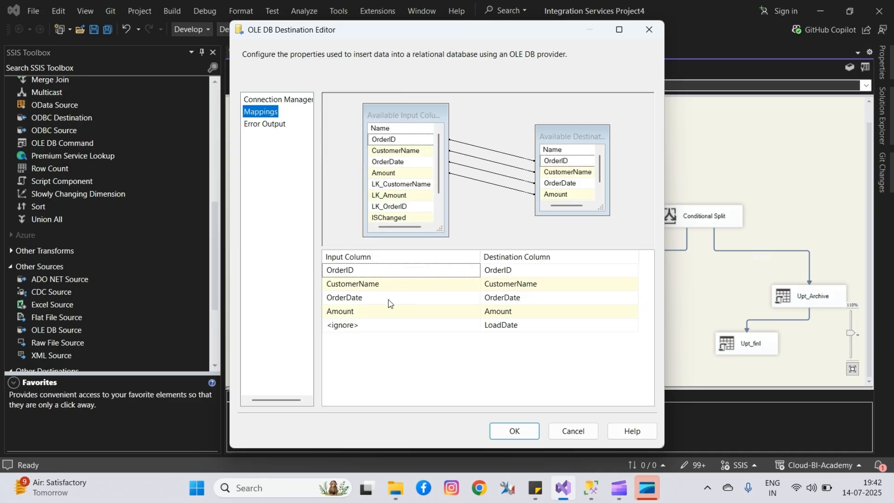
left_click(514, 430)
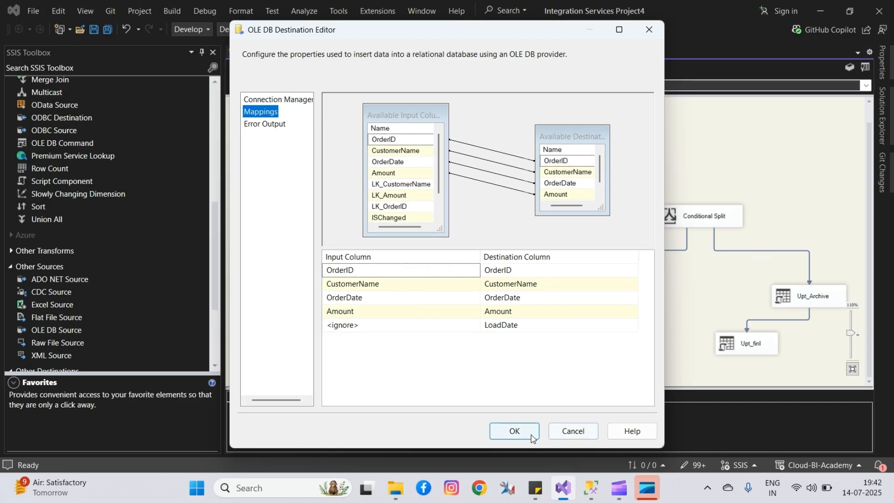
Step: Open the SqlCommand statement of the Upt_Archive component to inspect its full text
double_click(818, 303)
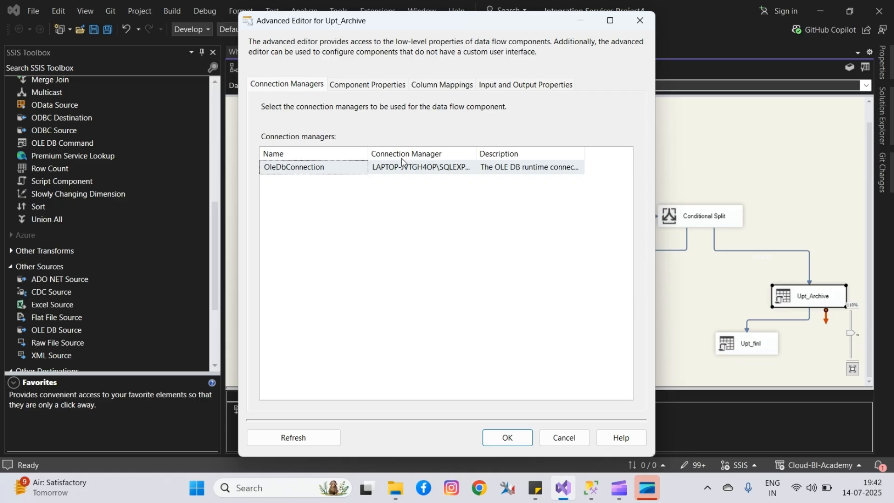
left_click(382, 87)
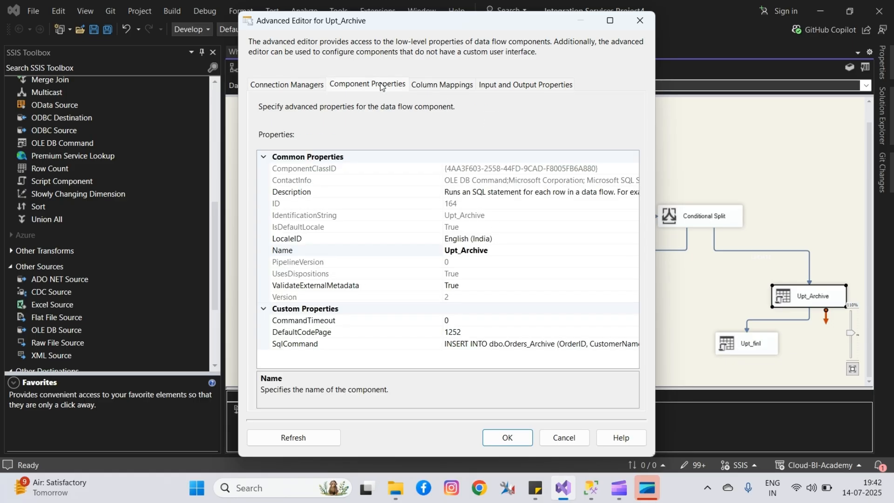
left_click(632, 347)
left_click(633, 345)
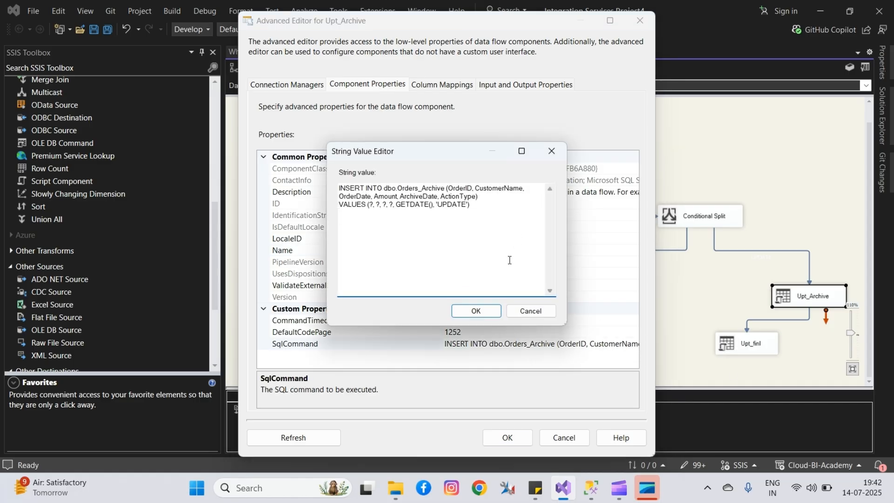
Step: Copy the full Upt_Archive INSERT statement into a new query in SQL Server Management Studio, leaving two blank lines above it
key("ctrl+a")
key("ctrl+c")
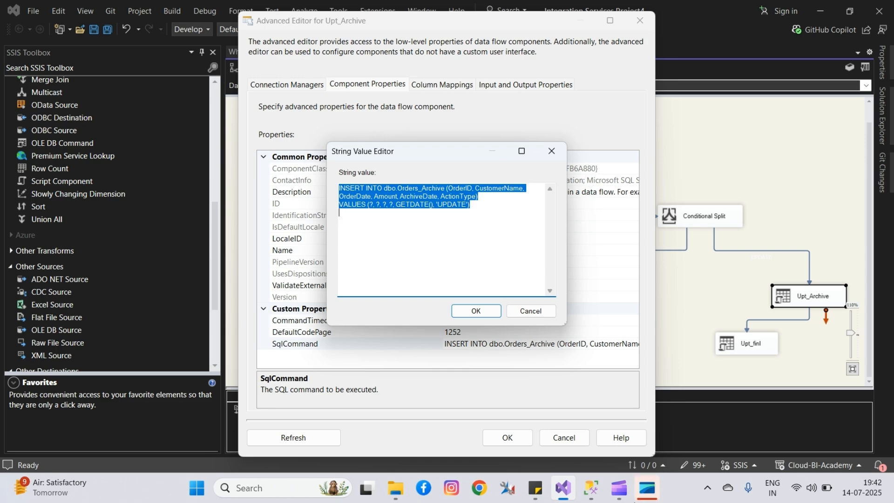
left_click(591, 487)
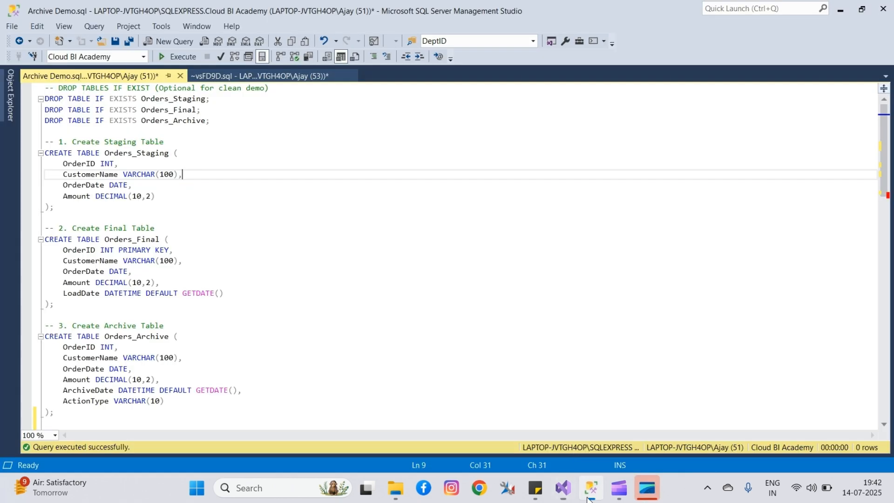
left_click(175, 41)
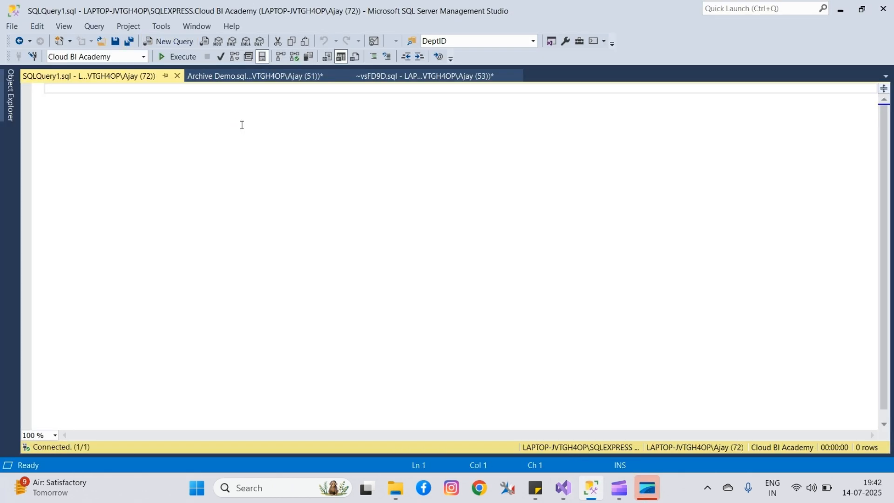
key("Return")
key("Return")
key("ctrl+v")
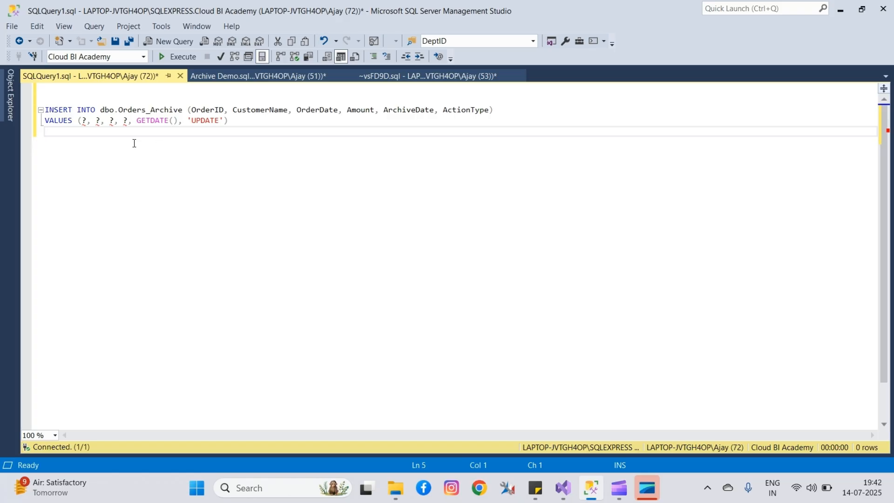
Step: Examine the column list of the Orders_Archive INSERT statement and the question-mark placeholders in its VALUES clause
left_click(214, 110)
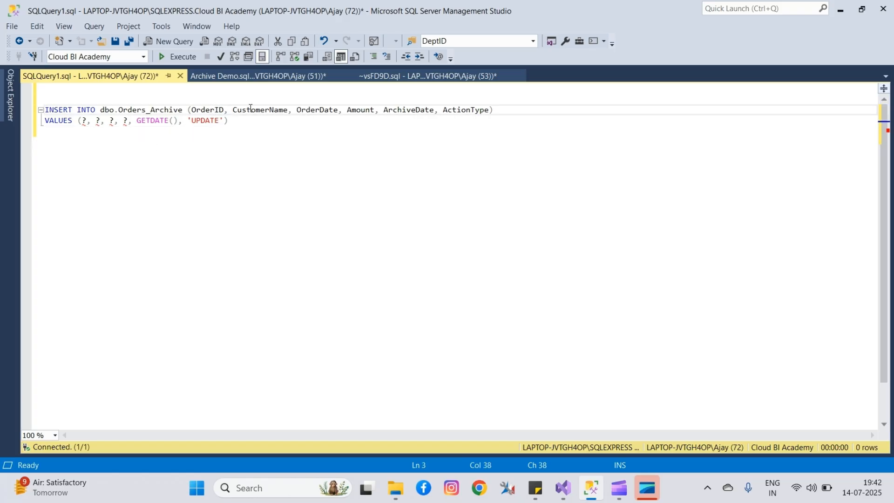
left_click(356, 110)
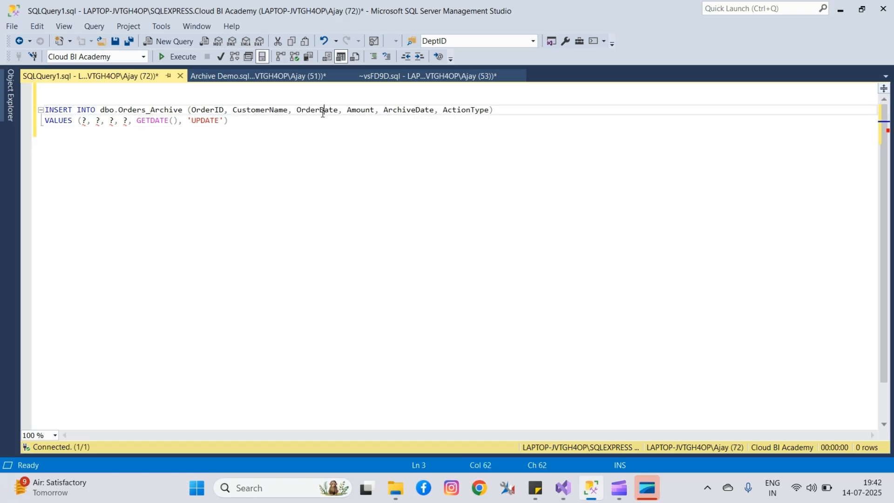
left_click(425, 110)
left_click(219, 132)
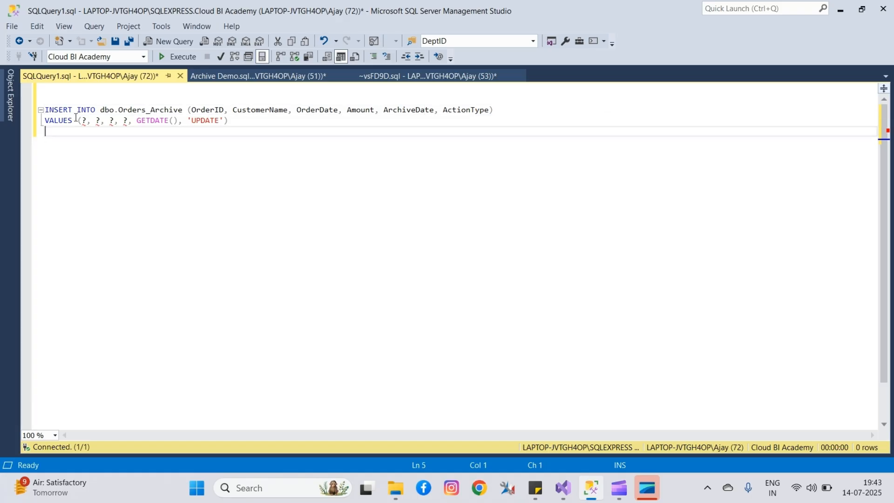
left_click(86, 122)
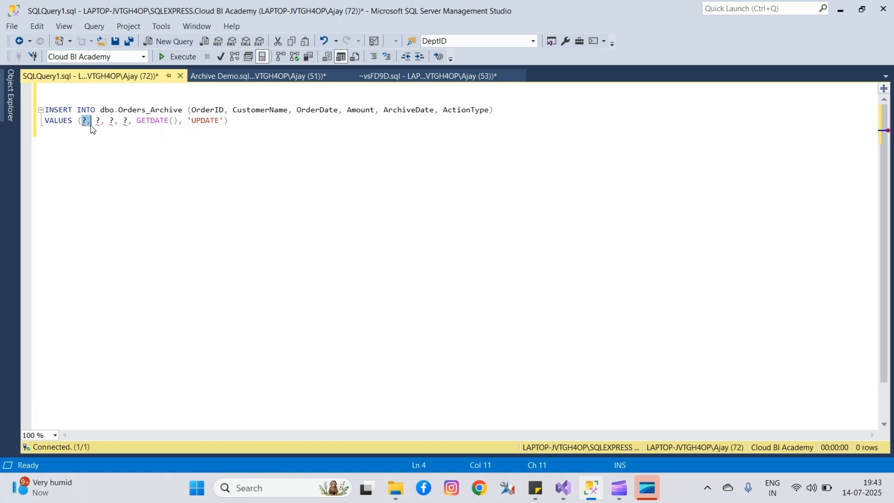
left_click(98, 121)
double_click(99, 121)
left_click_drag(111, 121, 115, 121)
left_click(124, 121)
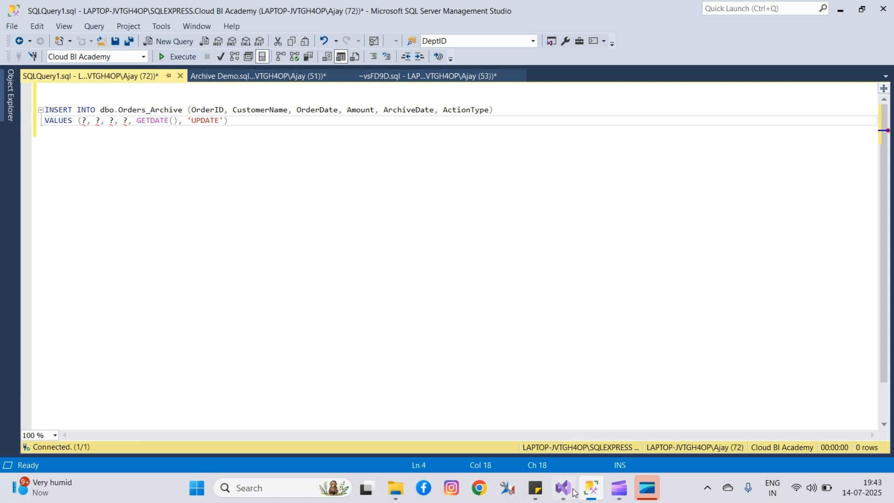
Step: Return to Visual Studio, close the SqlCommand text without changes, and display the column mappings of Upt_Archive
mouse_move(574, 490)
left_click(601, 429)
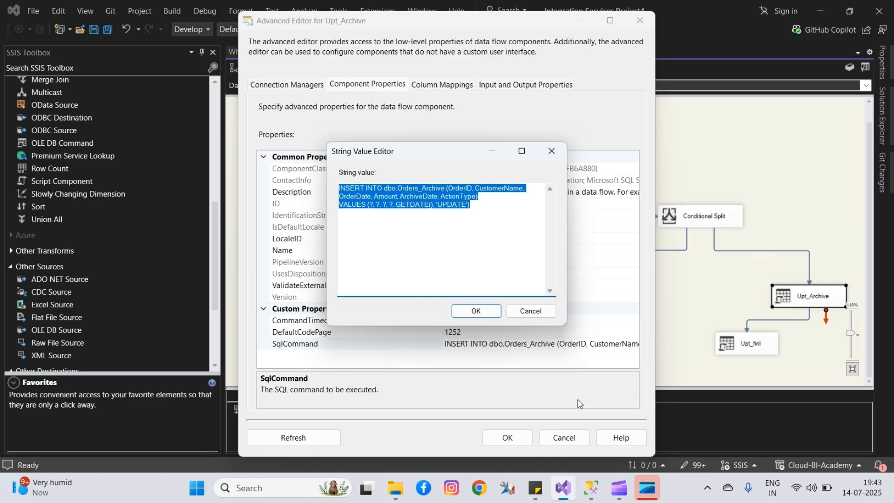
left_click(534, 311)
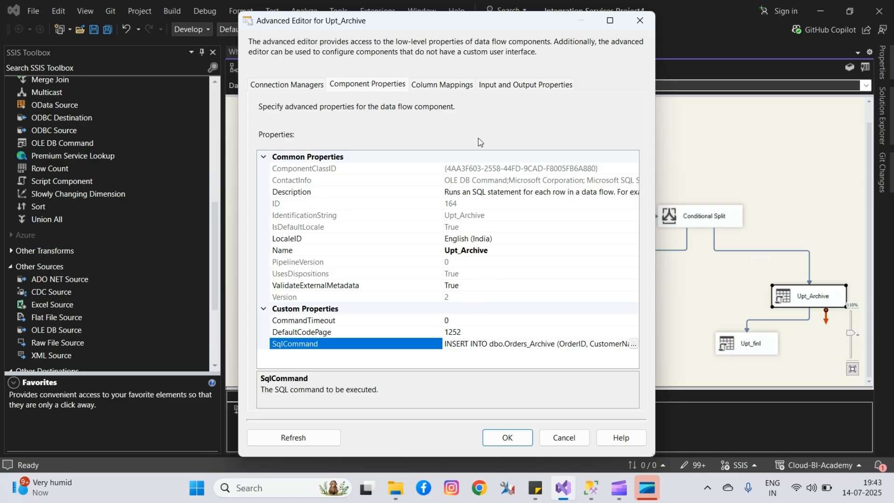
left_click(443, 86)
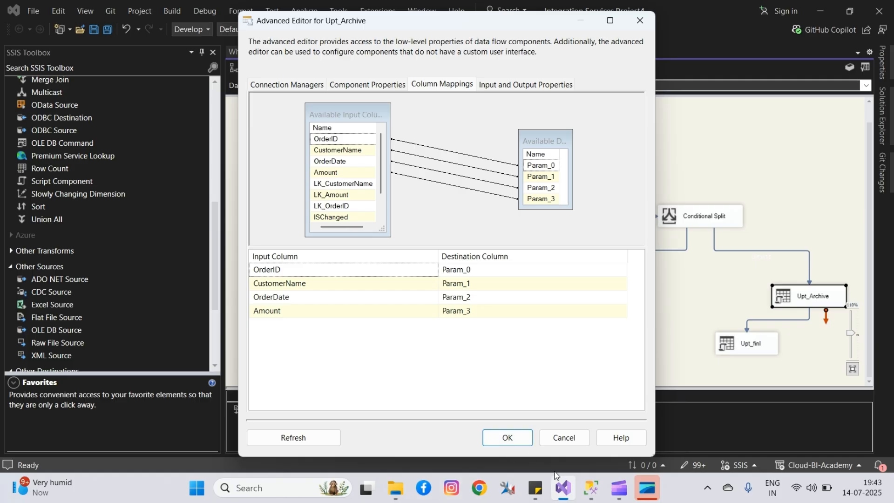
Step: Compare the INSERT placeholders in SQL Server Management Studio with the Upt_Archive parameter mappings in Visual Studio, then close the component's editor
left_click(591, 489)
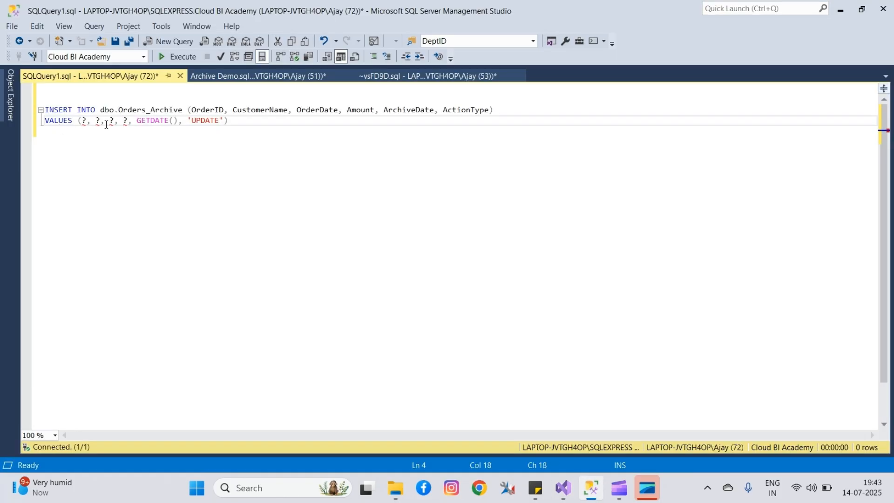
left_click(86, 121)
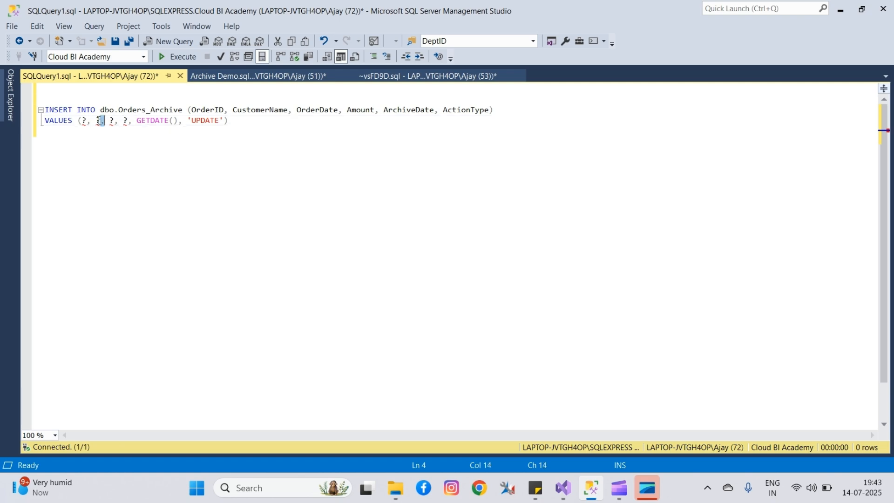
left_click(114, 121)
left_click(128, 121)
left_click(564, 488)
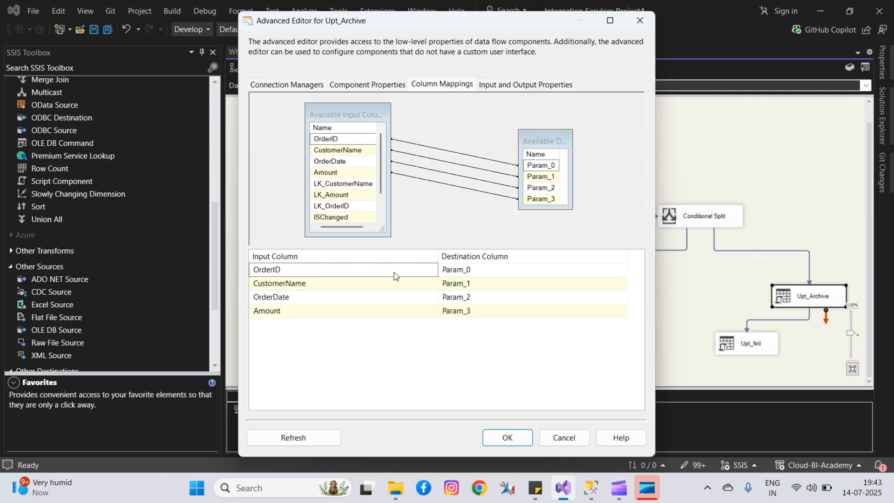
mouse_move(318, 271)
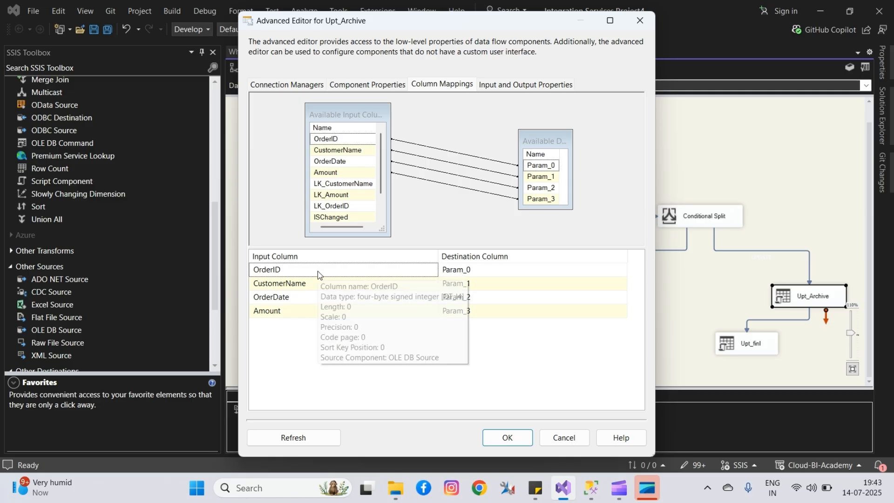
left_click(592, 492)
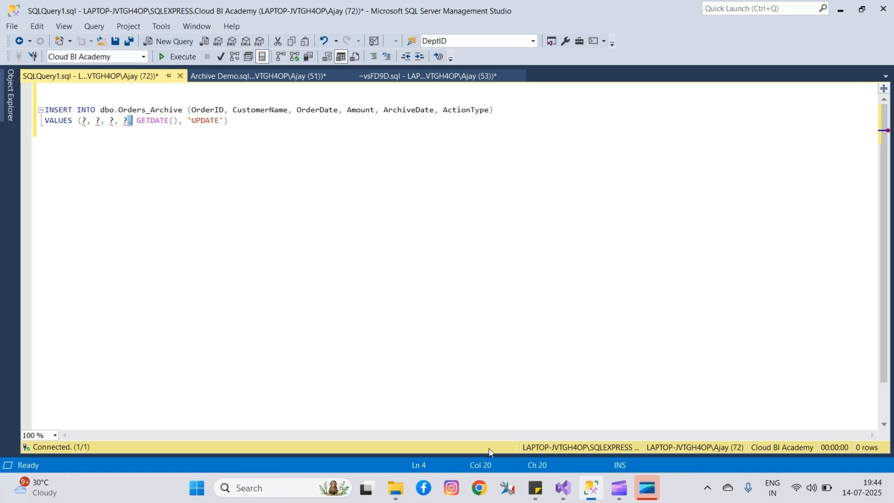
left_click(587, 494)
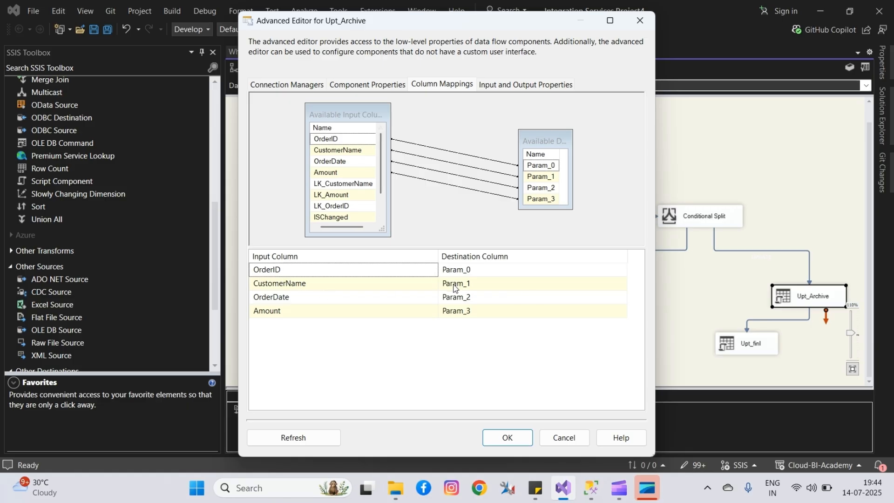
left_click(597, 484)
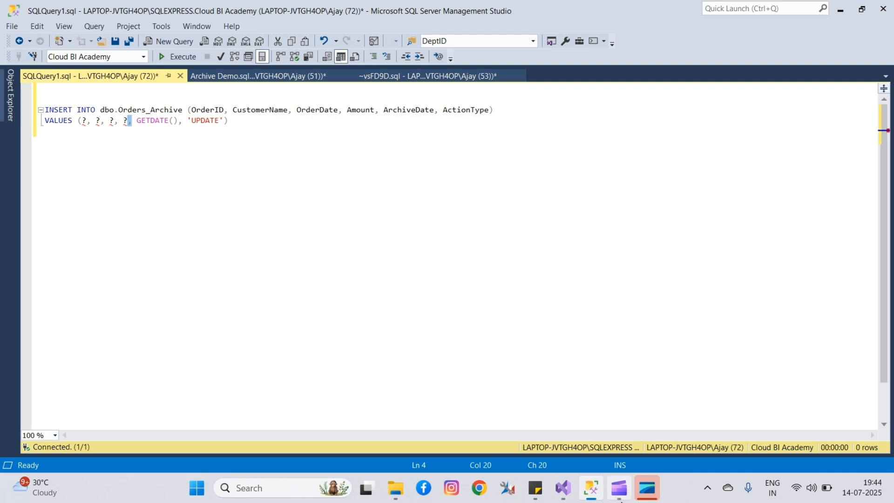
left_click(563, 487)
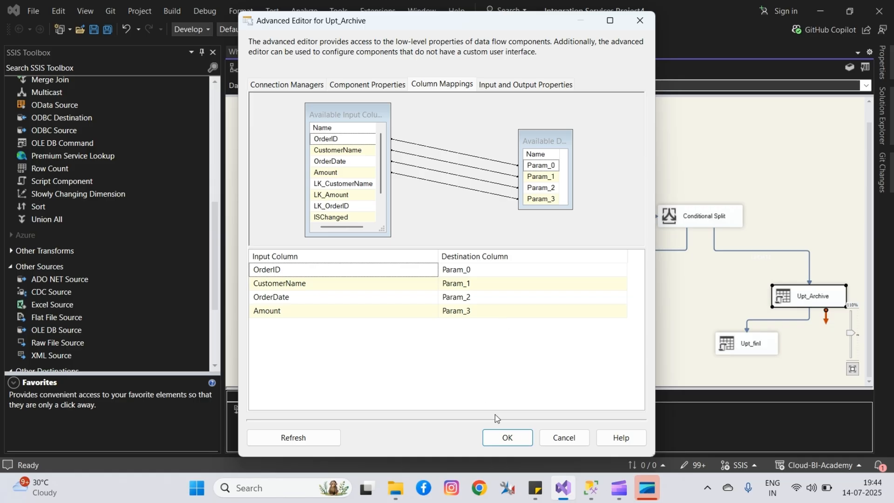
left_click(506, 438)
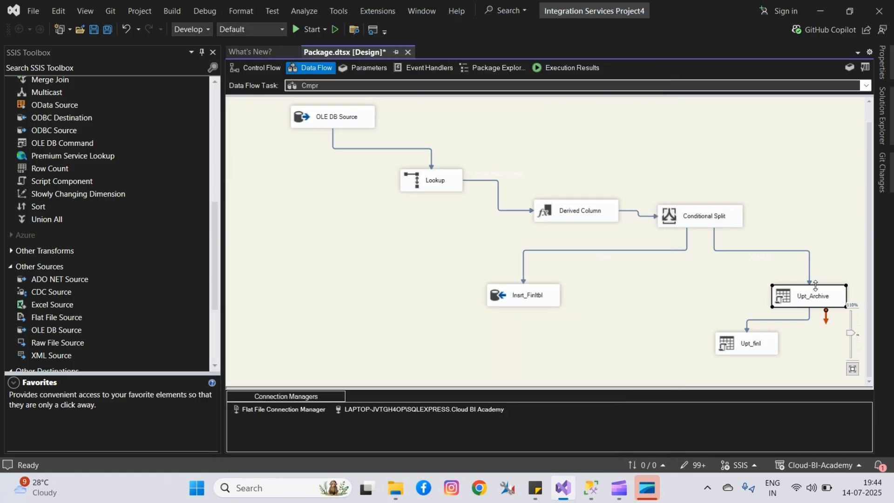
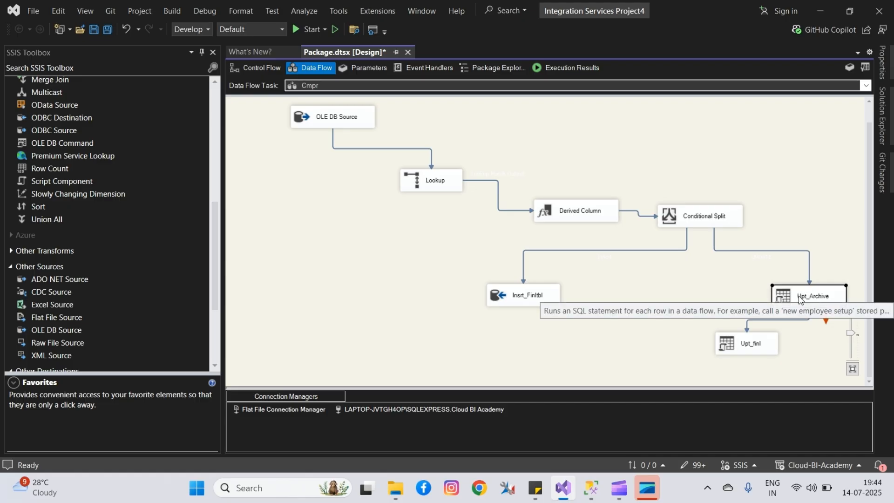
Step: Open the SqlCommand statement of the Upt_finl component and copy its full text
left_click(779, 362)
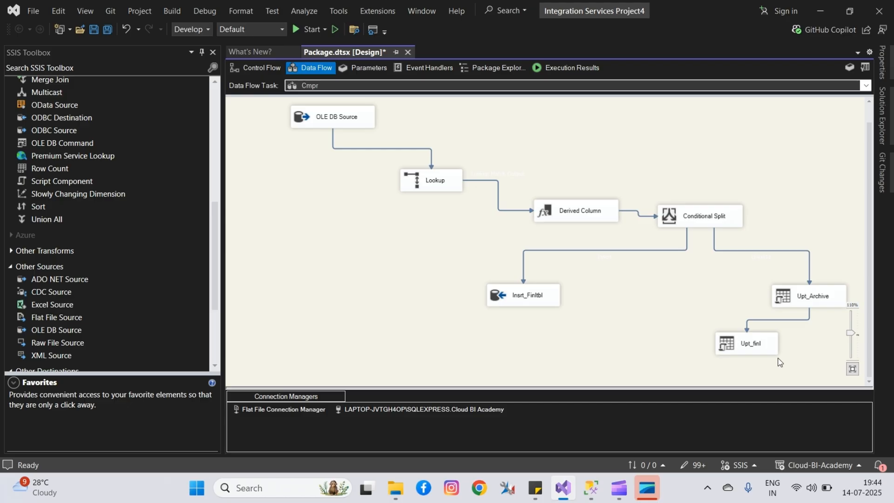
double_click(754, 346)
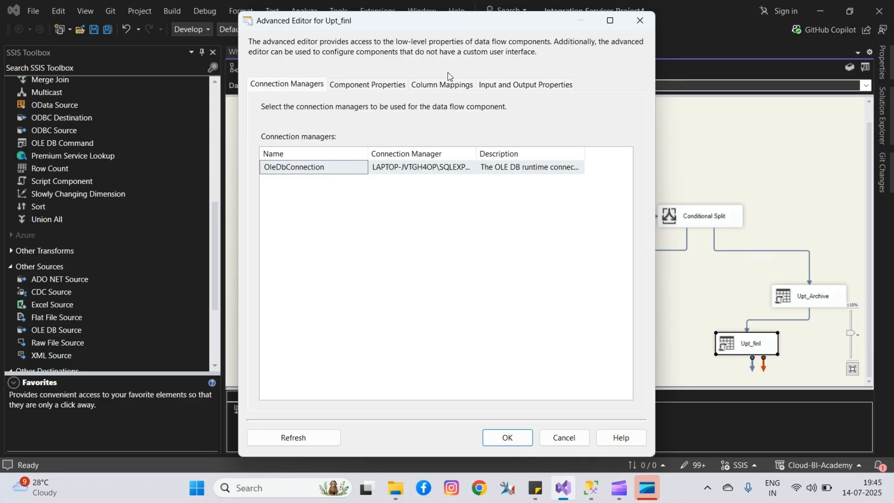
left_click(373, 85)
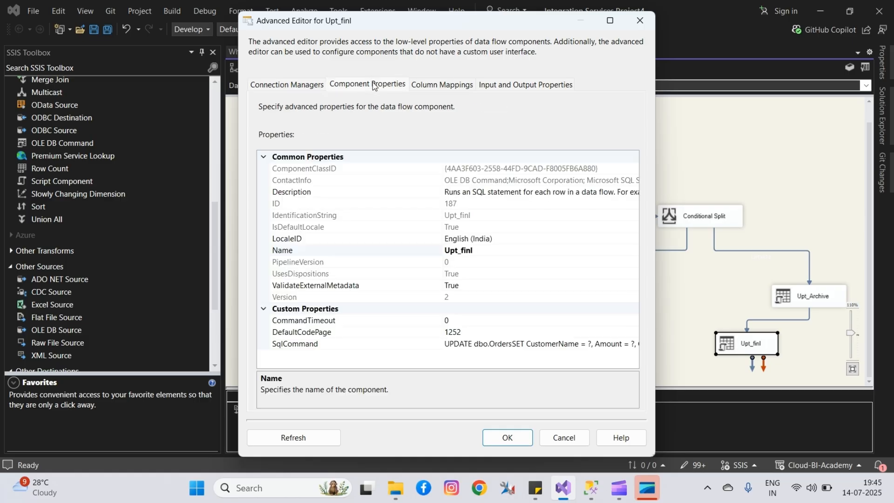
left_click(635, 345)
left_click(634, 344)
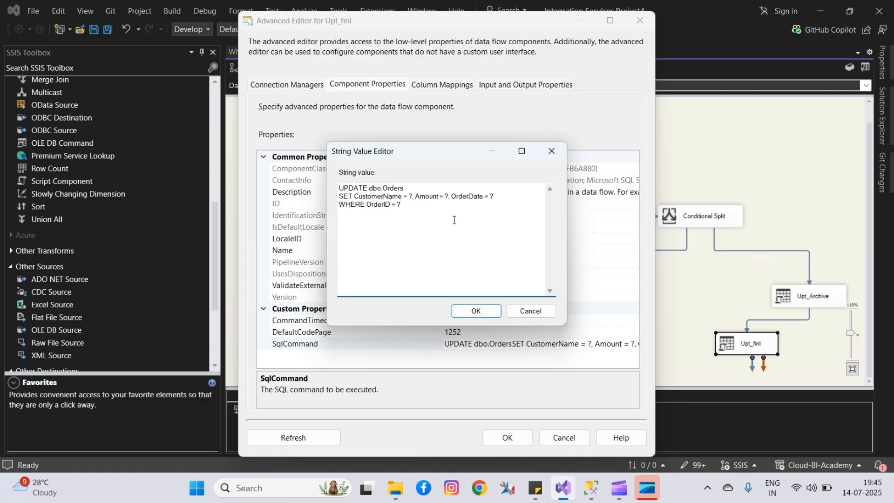
key("ctrl+a")
key("ctrl+c")
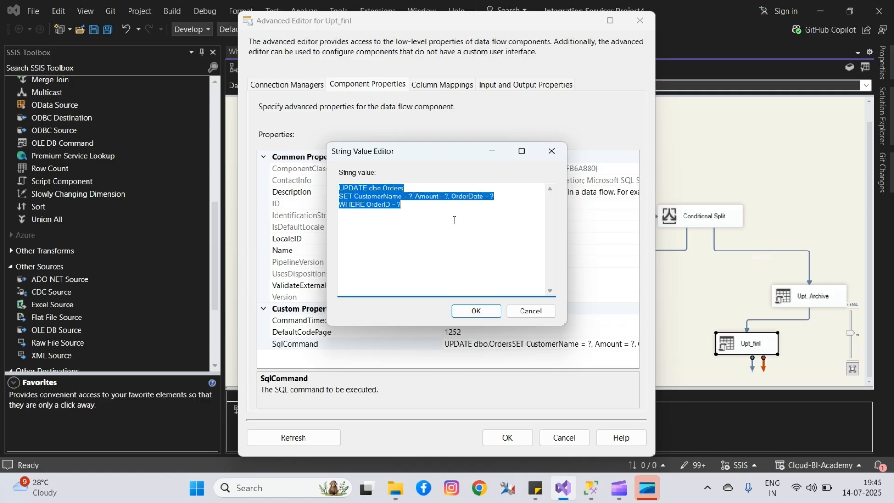
Step: Paste the copied UPDATE statement below the INSERT statement in the SQL Server Management Studio query, separated by blank lines
left_click(590, 489)
left_click(251, 128)
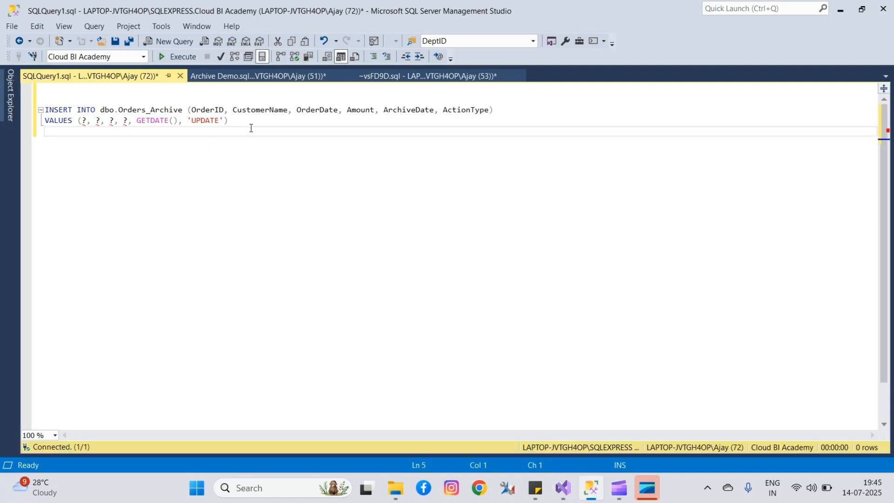
key("Return")
key("Return")
key("Return")
key("ctrl+v")
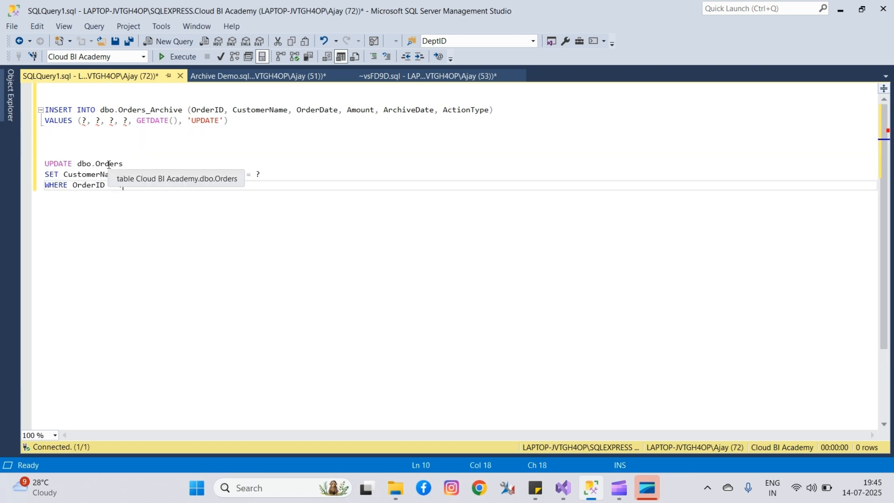
Step: Change the target table of the pasted UPDATE statement to dbo.Orders_Final
left_click(127, 164)
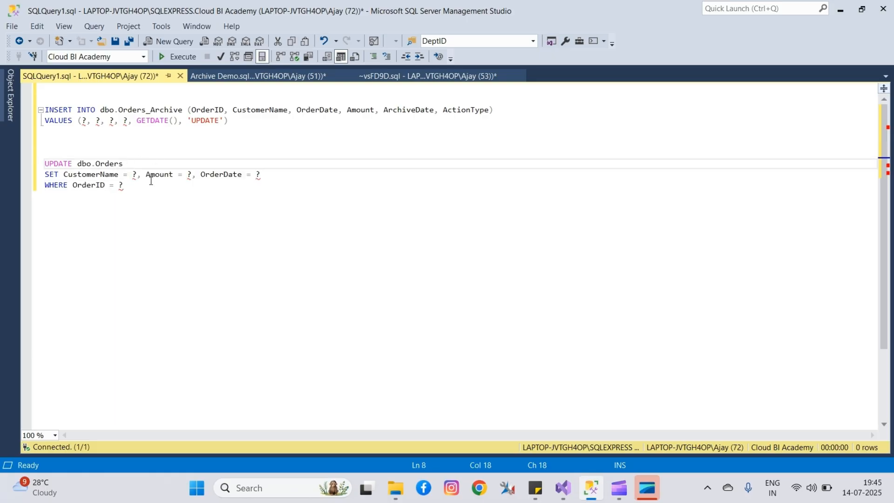
left_click(126, 174)
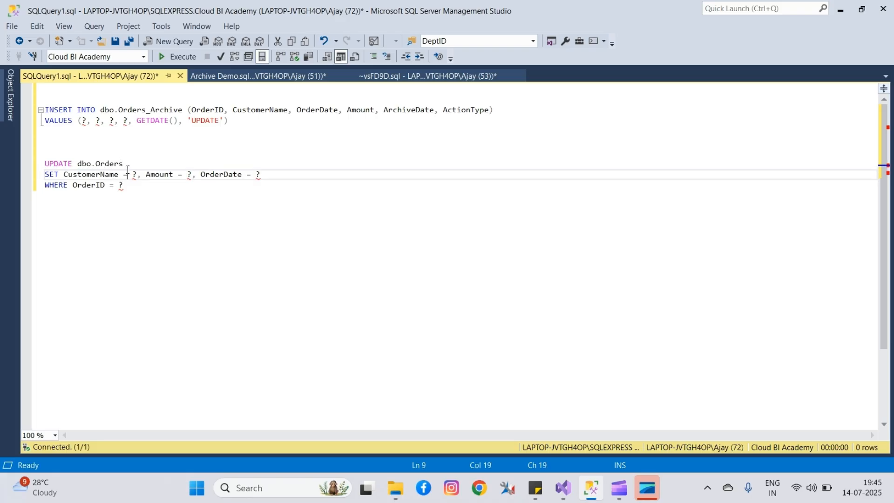
left_click(127, 167)
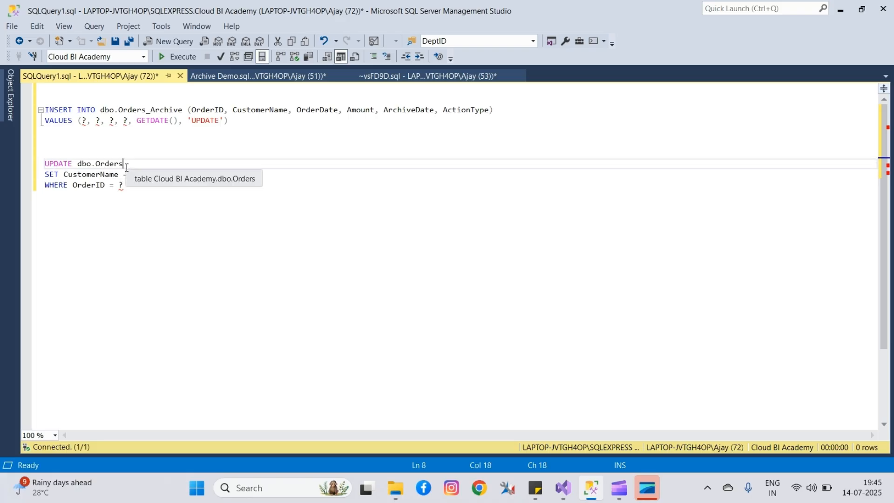
type("_Final")
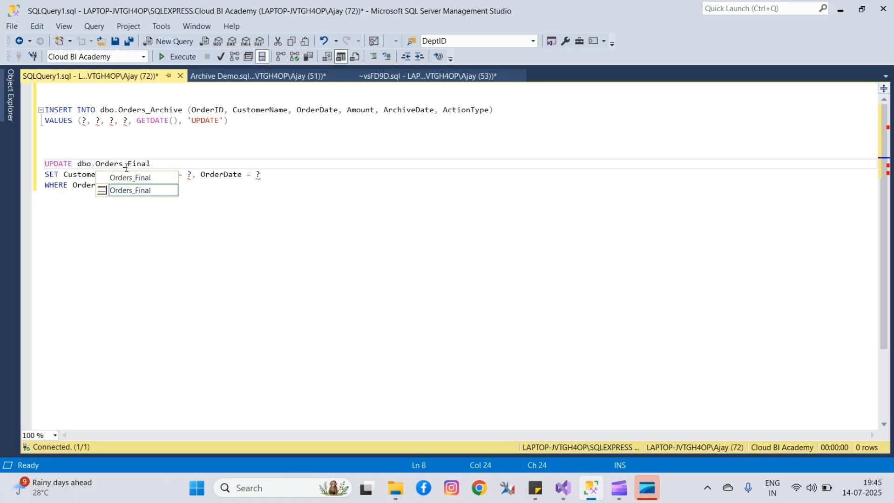
key("Escape")
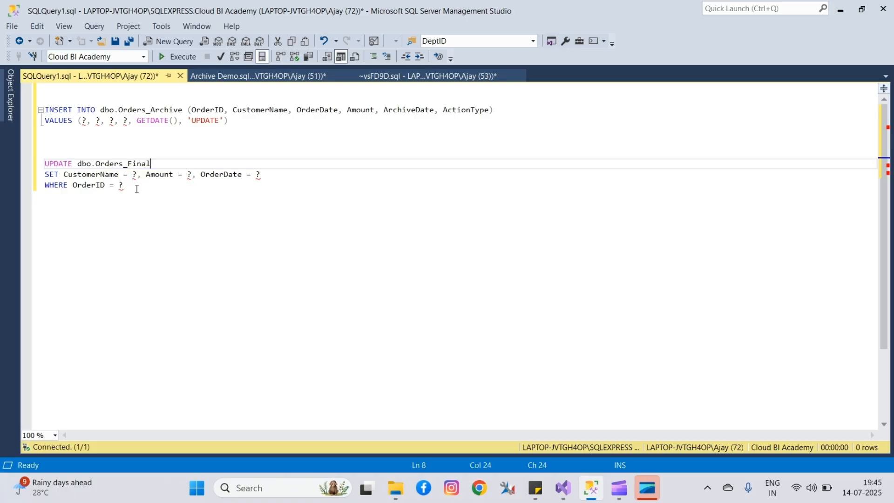
left_click(176, 191)
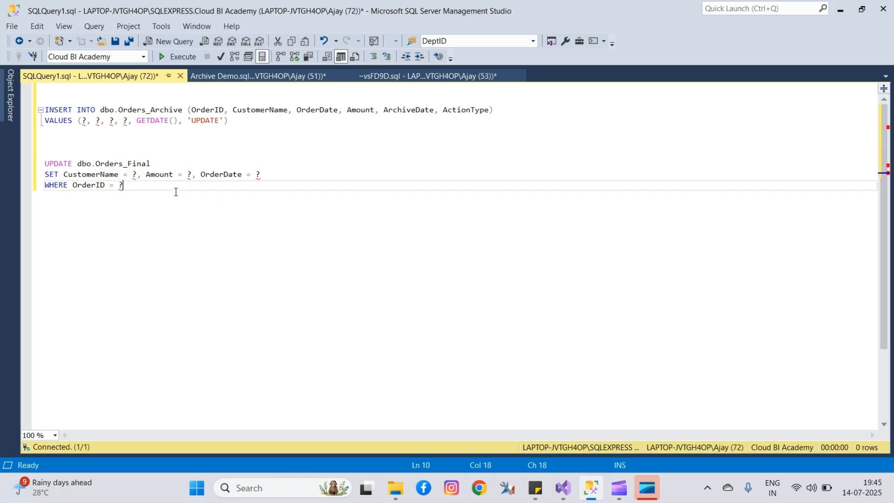
Step: Switch to Visual Studio, check the Upt_finl column mappings against the UPDATE statement's placeholders, and close the component's editor
left_click(140, 173)
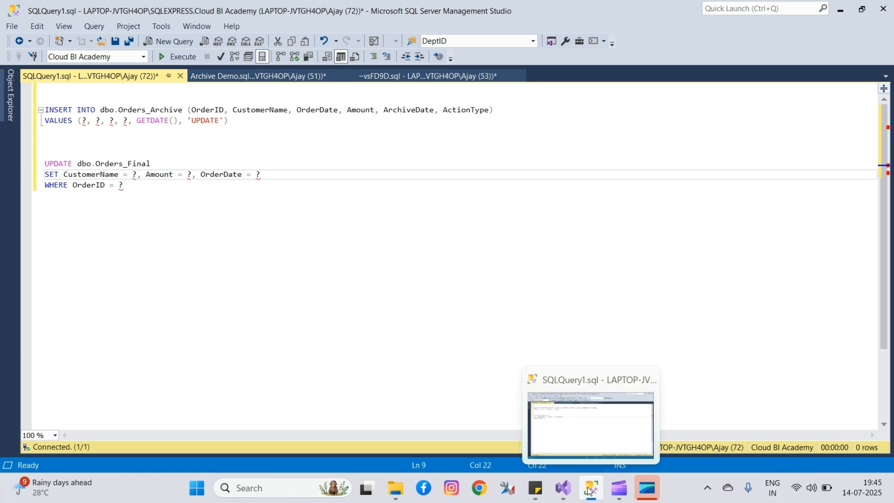
left_click(574, 494)
left_click(527, 311)
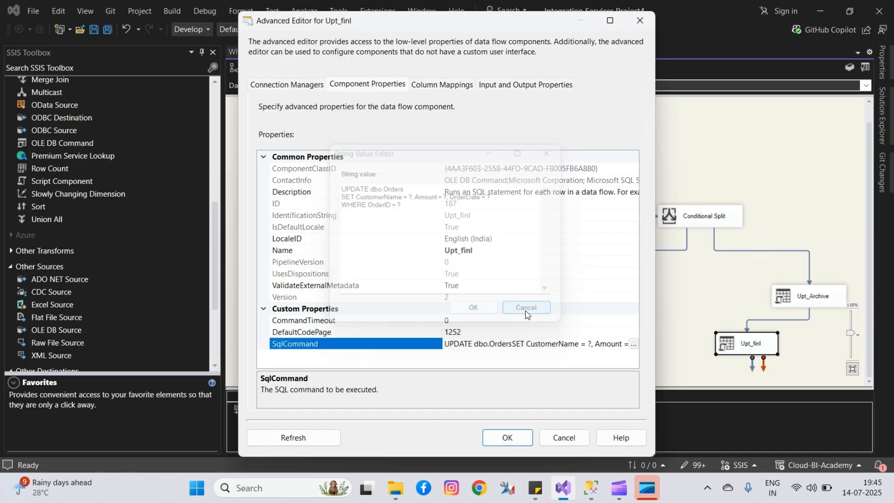
left_click(441, 85)
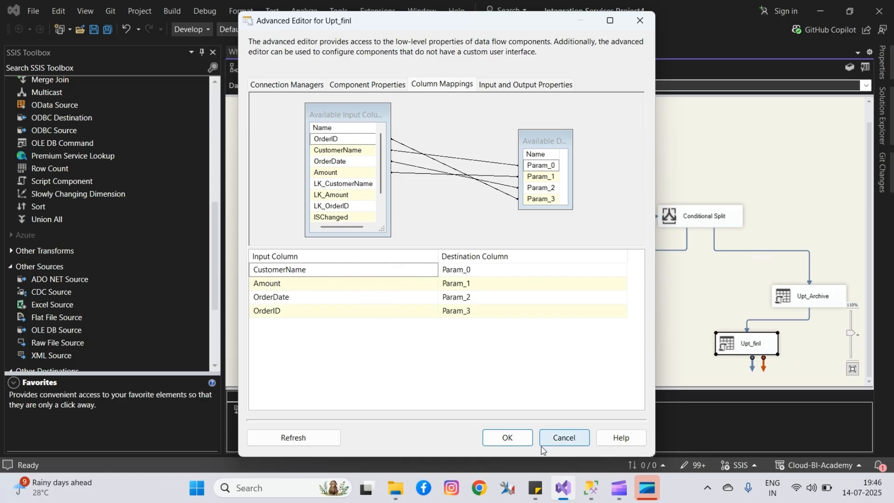
left_click(513, 440)
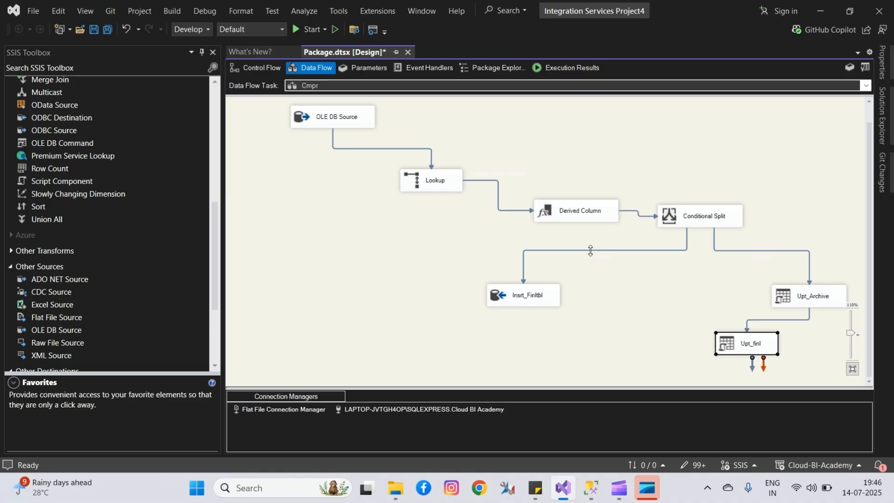
Step: In the Archive Demo script in SQL Server Management Studio, query the contents of Orders_Staging, Orders_Final and Orders_Archive one after another
left_click(591, 486)
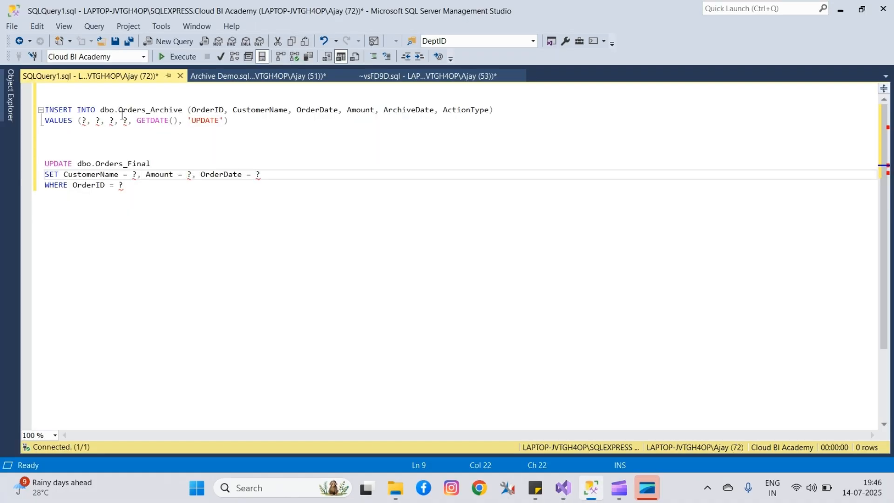
left_click(254, 77)
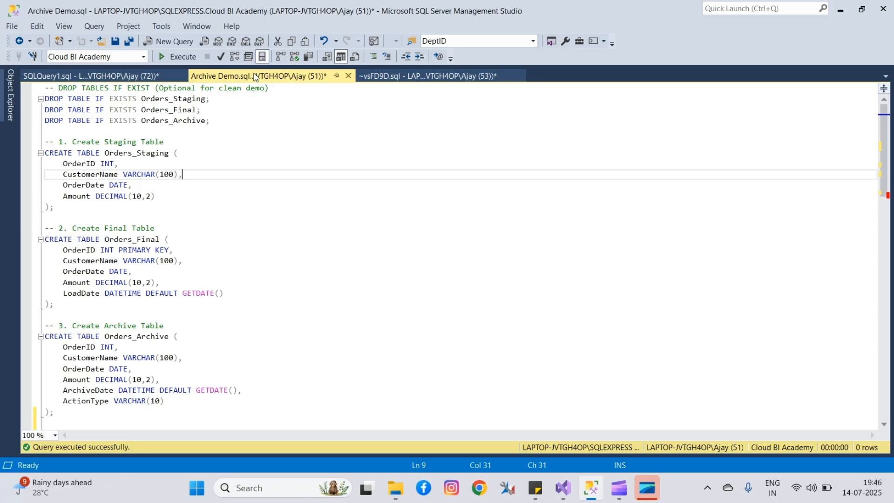
left_click(182, 100)
double_click(181, 99)
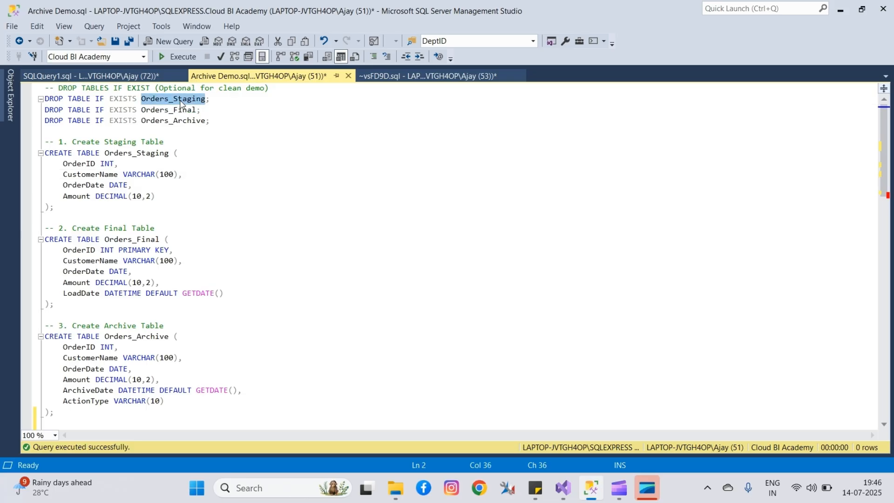
key("ctrl+3")
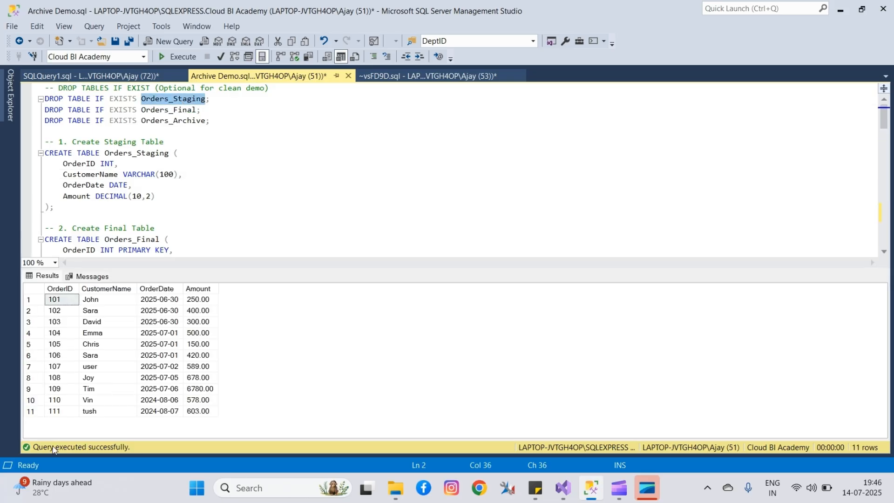
double_click(177, 110)
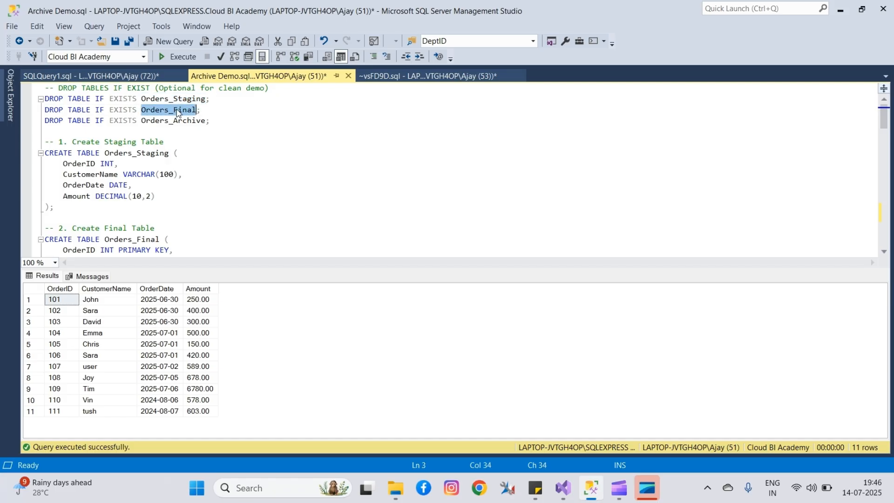
key("ctrl+3")
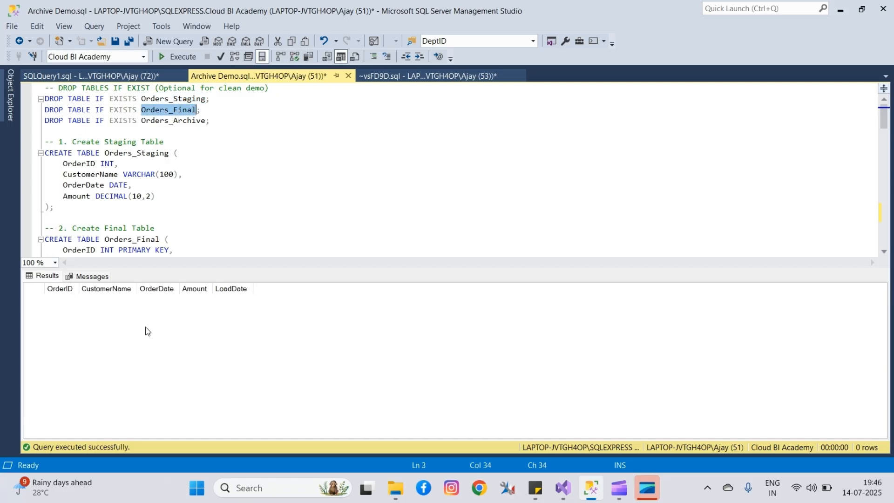
double_click(188, 122)
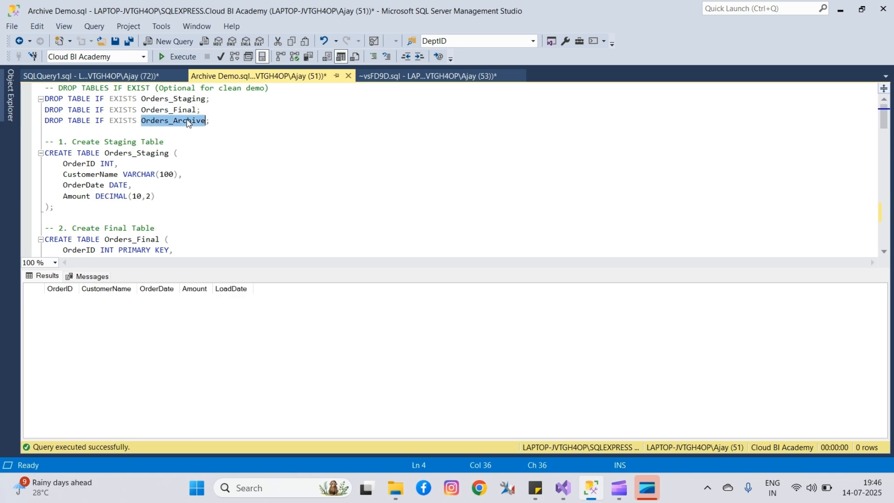
key("ctrl+3")
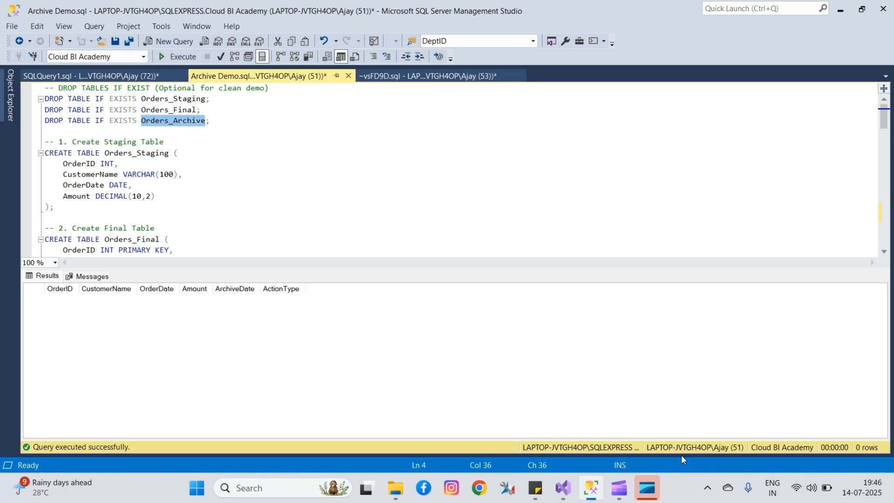
Step: Return to the data flow in Visual Studio and check which table the OLE DB Source reads, then close its editor
mouse_move(581, 491)
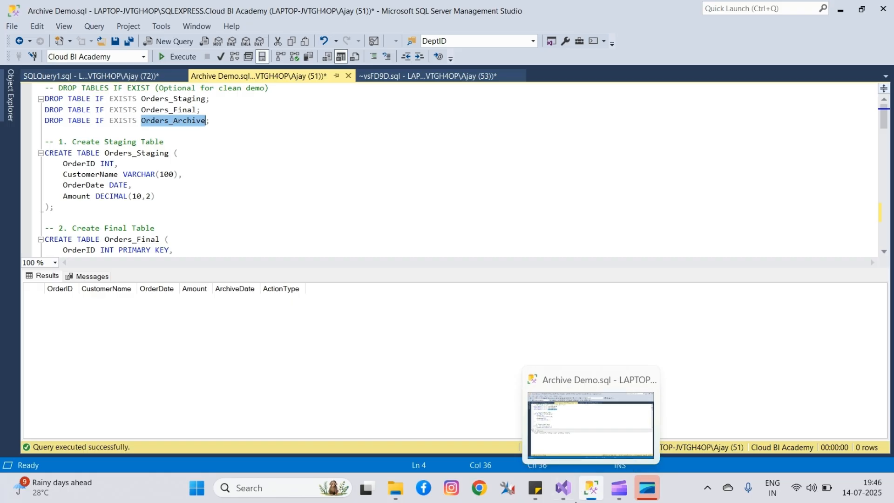
left_click(579, 434)
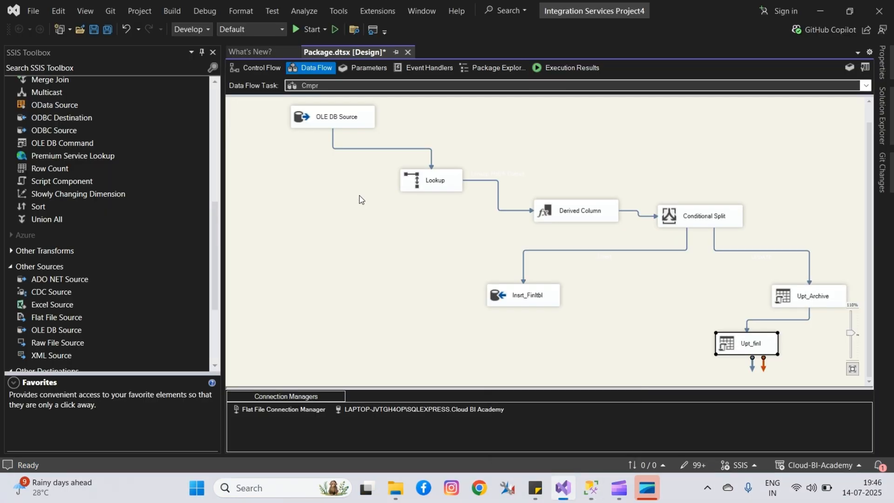
double_click(348, 126)
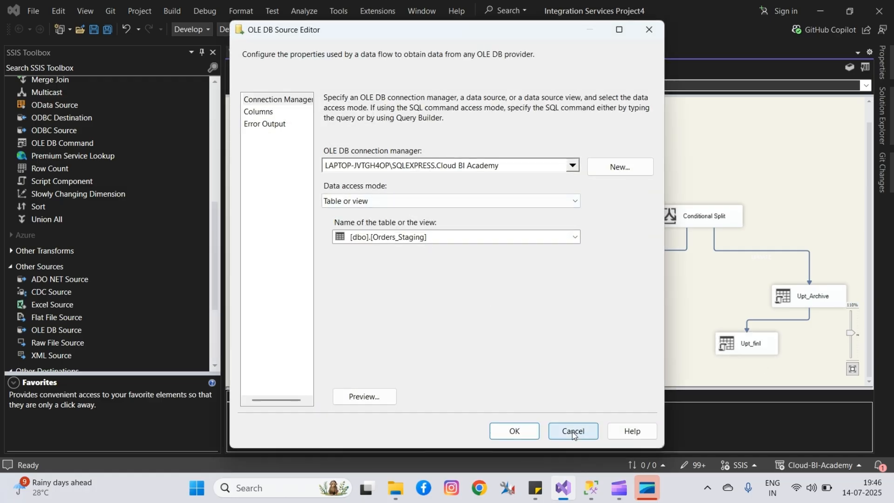
left_click(571, 431)
Step: Review the Lookup transformation's reference table and column mappings, then close its editor without changes
double_click(429, 181)
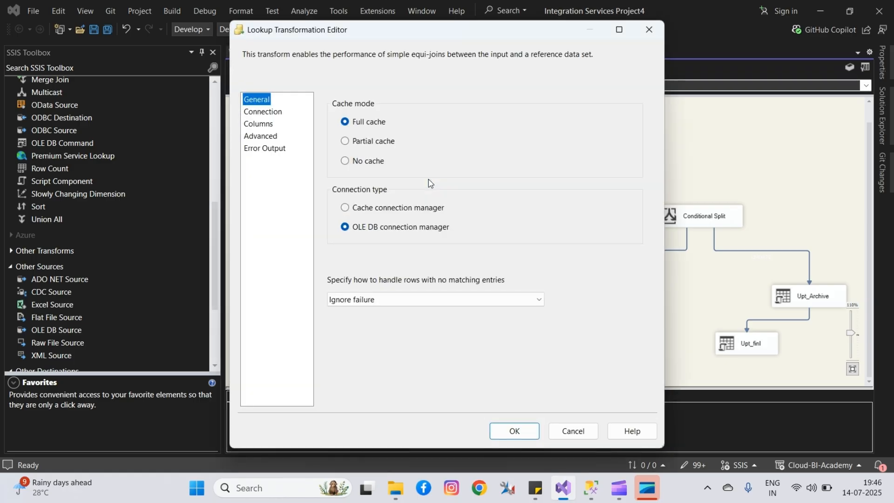
left_click(262, 113)
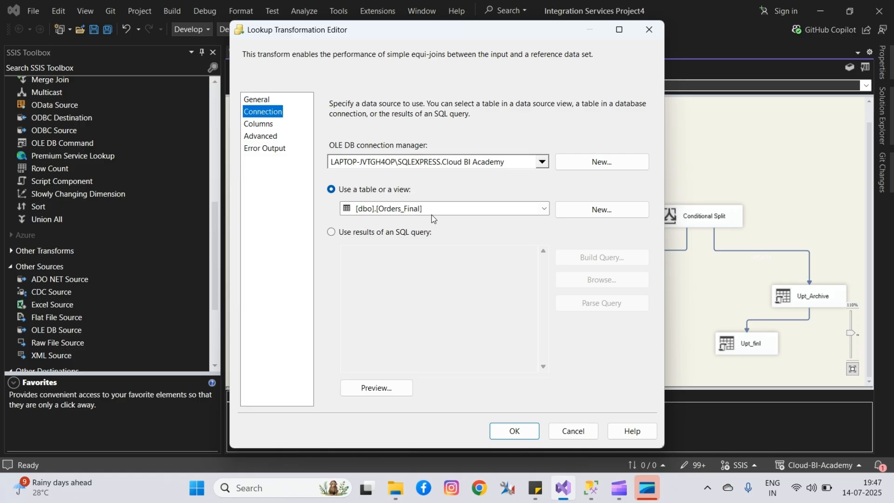
left_click(265, 123)
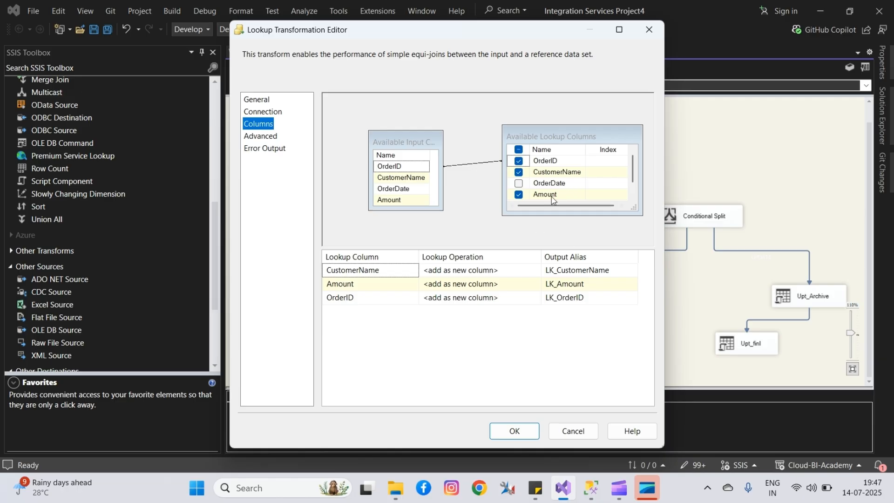
left_click(573, 430)
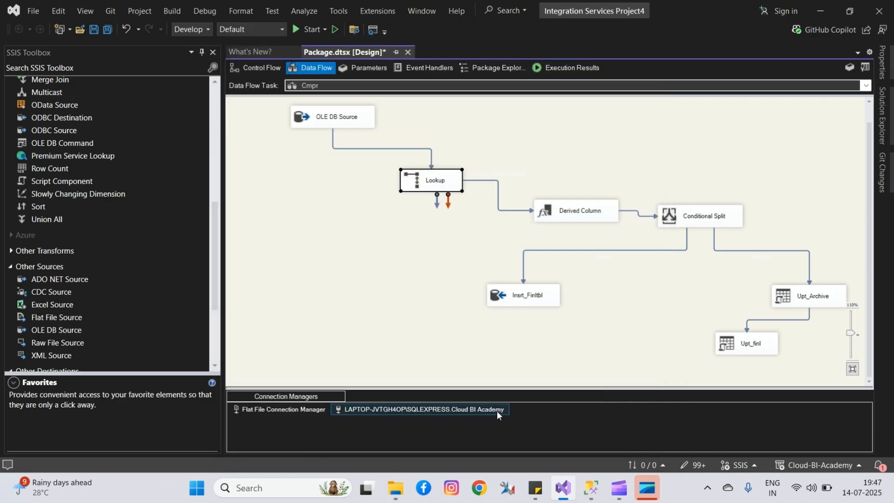
Step: Review the Derived Column expressions and the Conditional Split conditions, closing each editor
double_click(585, 210)
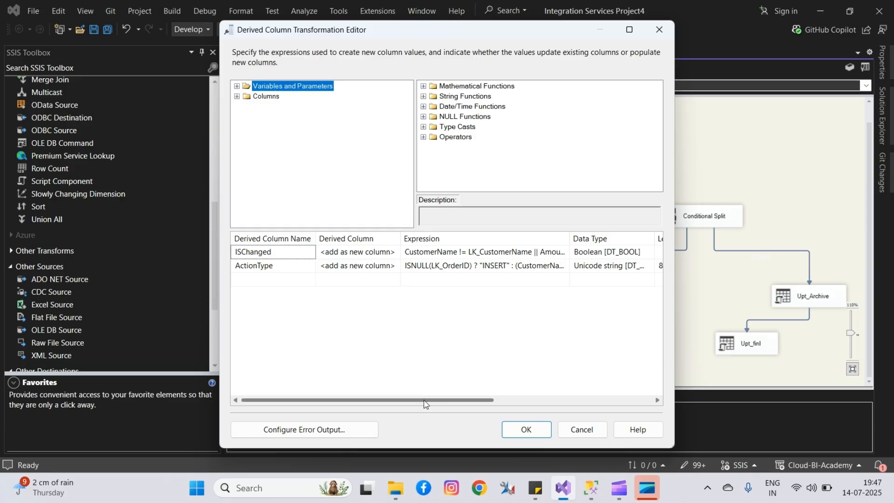
left_click_drag(424, 400, 469, 400)
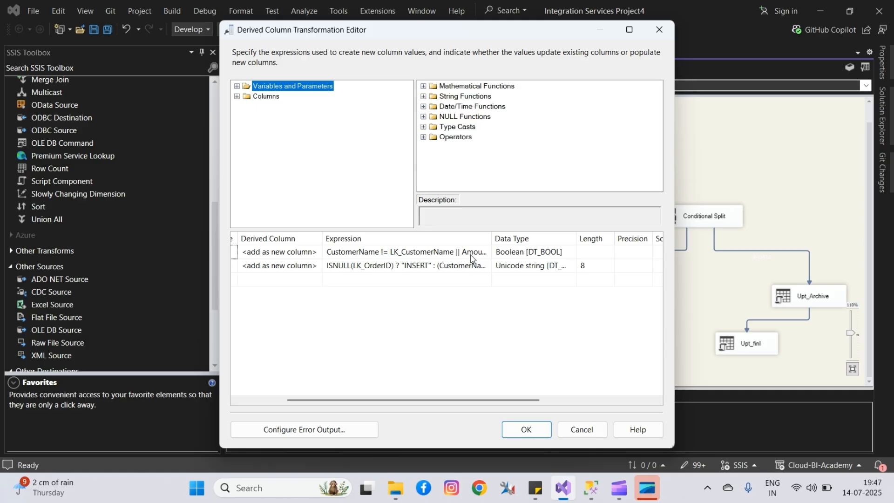
left_click(579, 428)
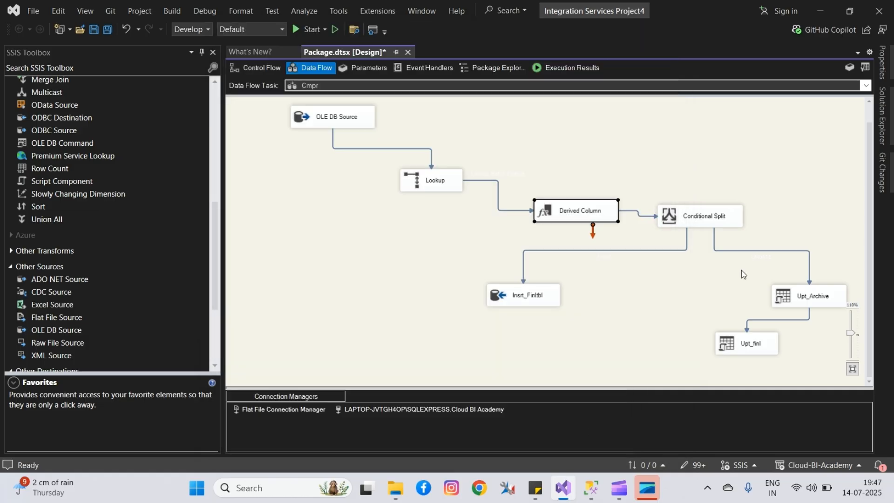
double_click(705, 220)
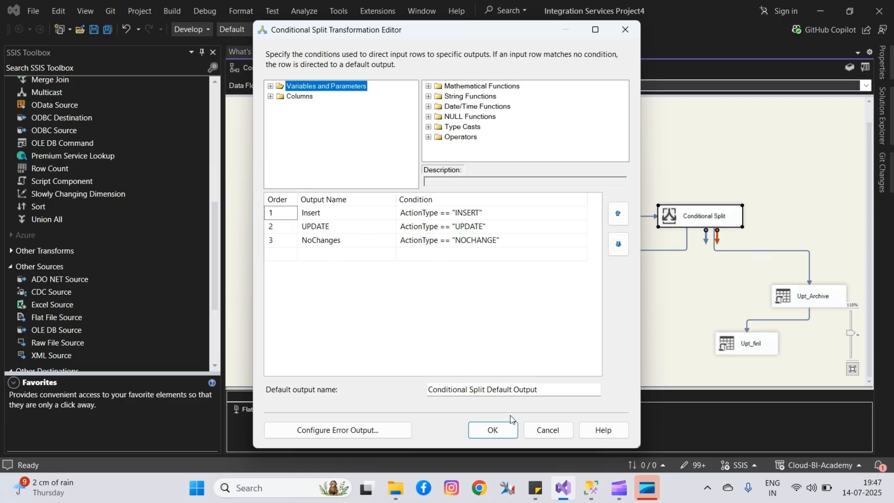
left_click(504, 431)
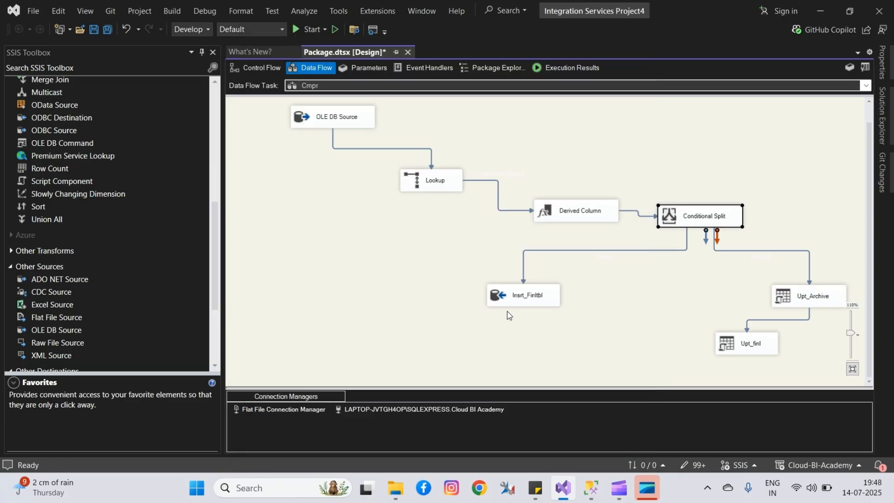
left_click_drag(444, 258, 593, 346)
left_click(678, 273)
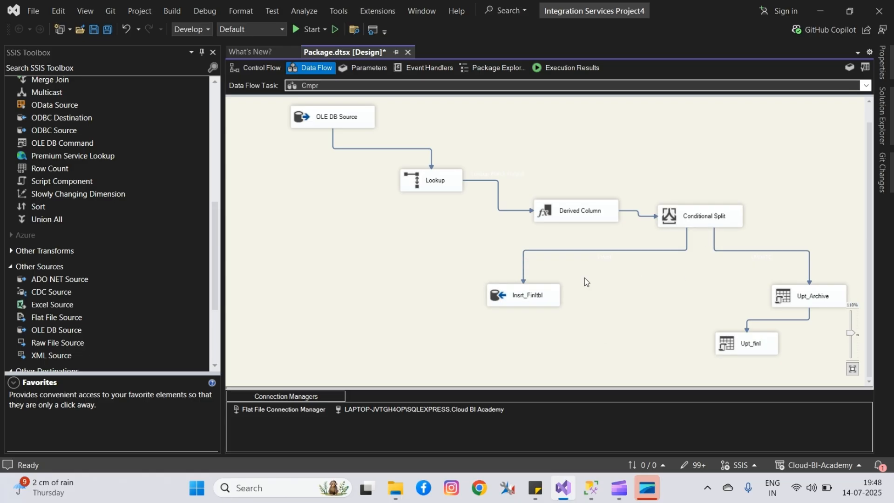
left_click(796, 300)
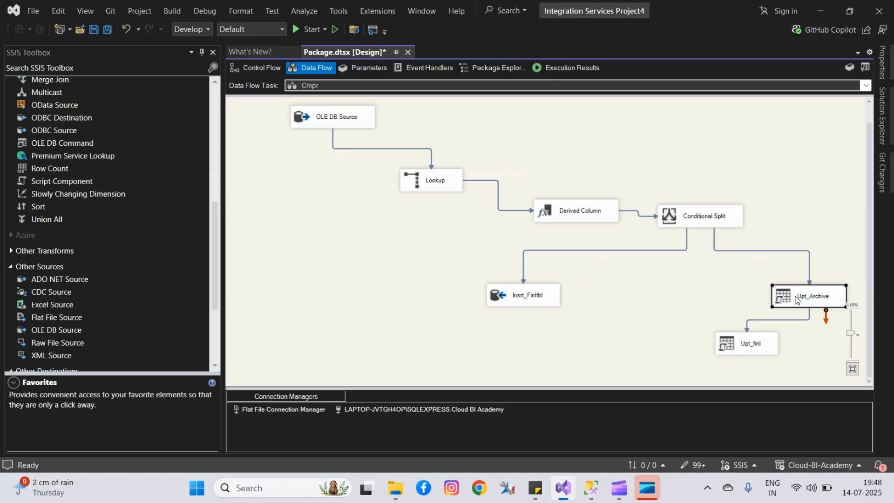
left_click(758, 349)
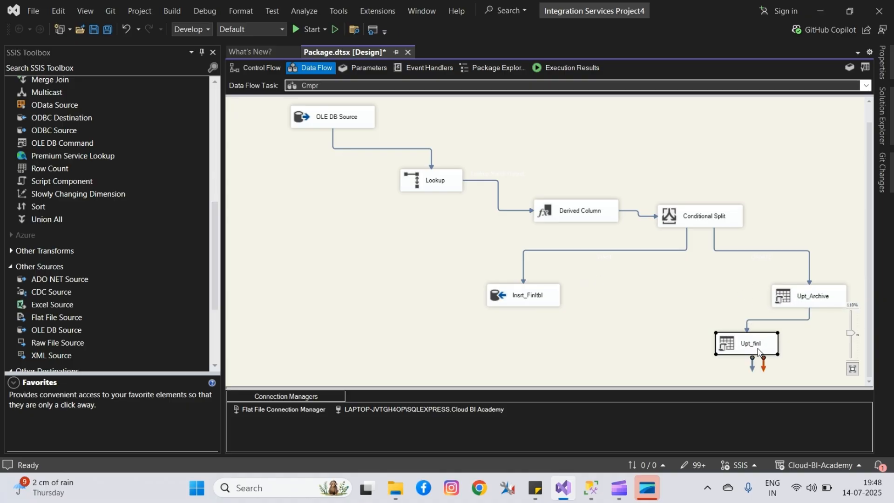
left_click(598, 284)
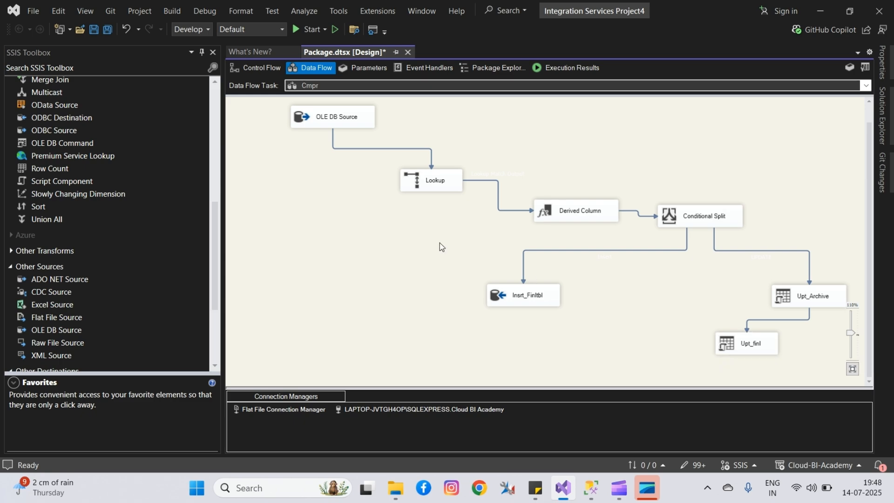
Step: Execute the Cmpr data flow task
right_click(378, 221)
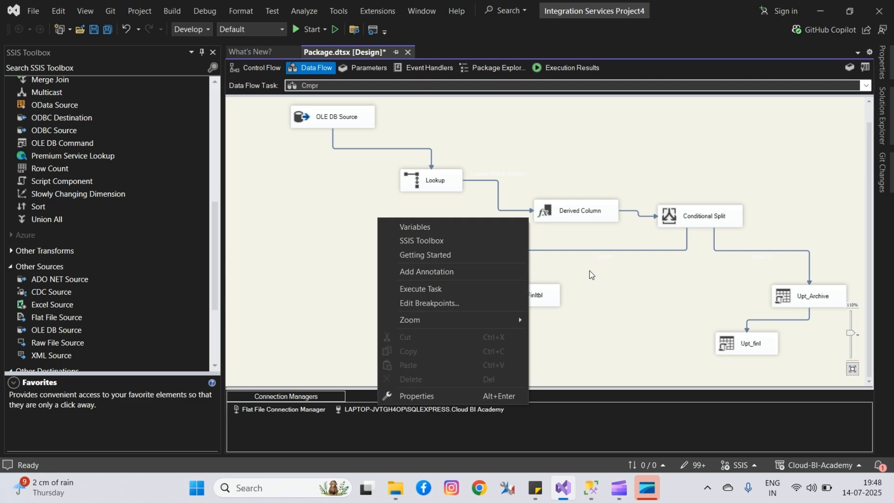
left_click(422, 286)
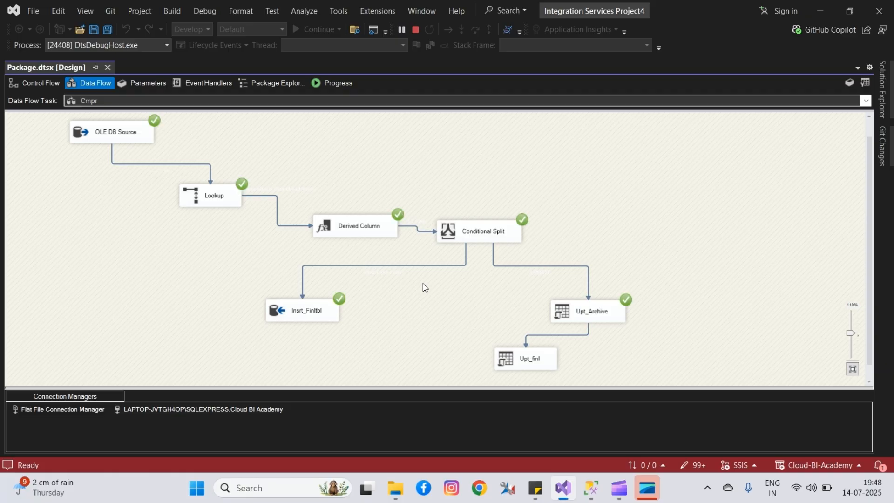
Step: Switch to SQL Server Management Studio and view the rows of Orders_Final and Orders_Archive
left_click(588, 493)
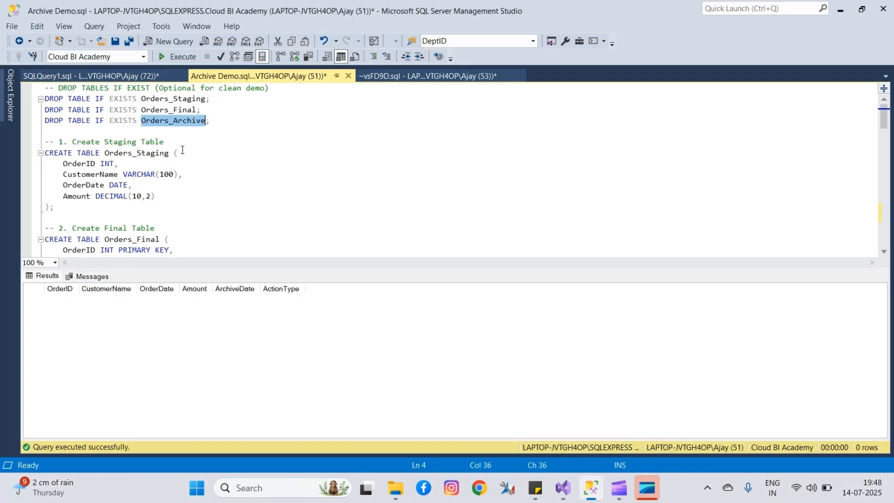
double_click(190, 110)
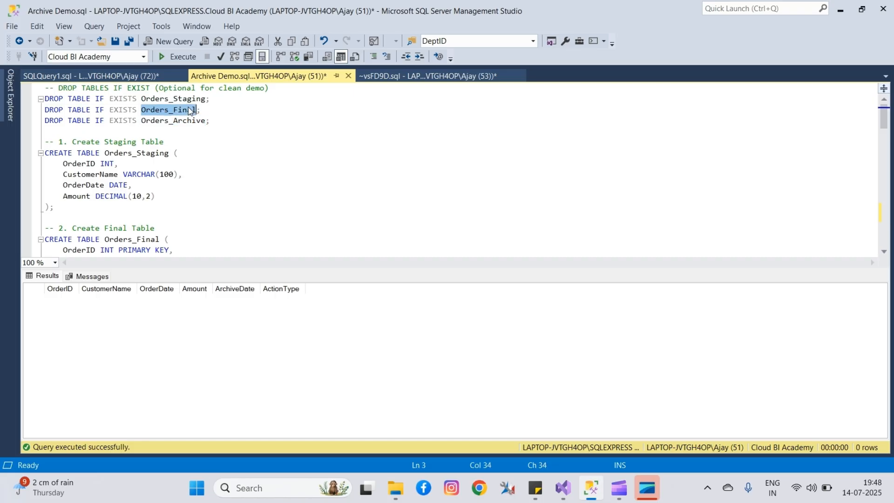
key("ctrl+3")
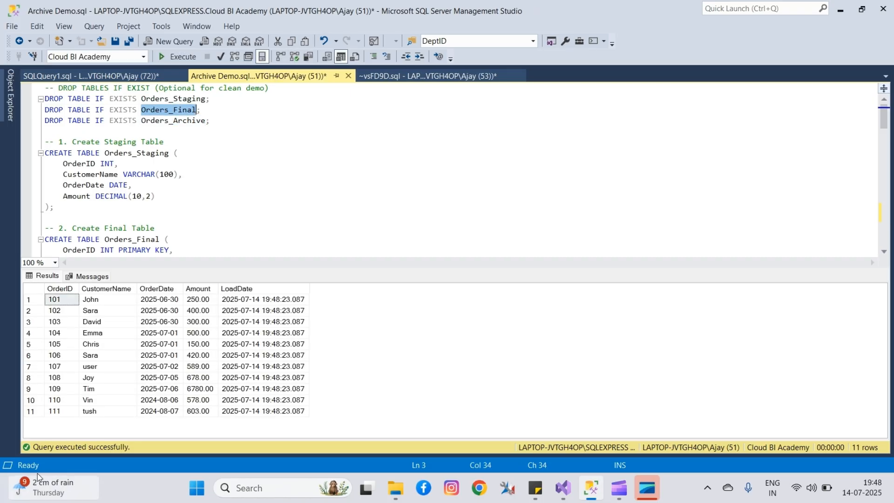
mouse_move(9, 478)
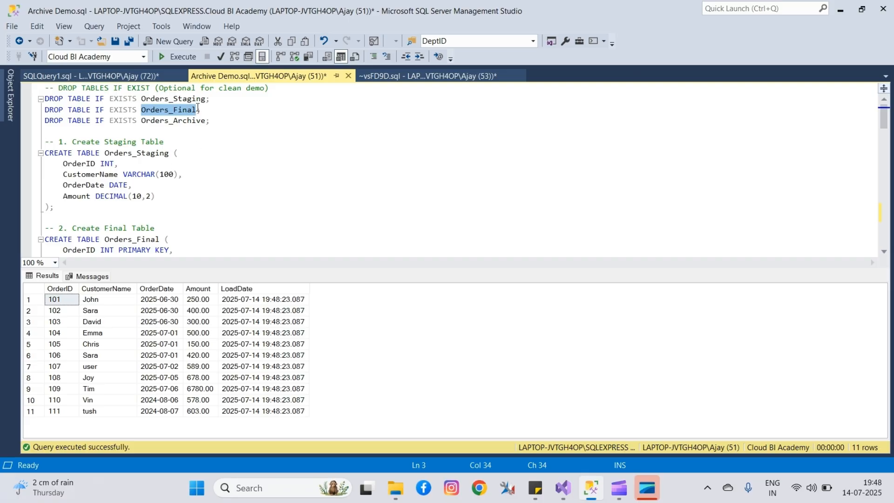
double_click(183, 120)
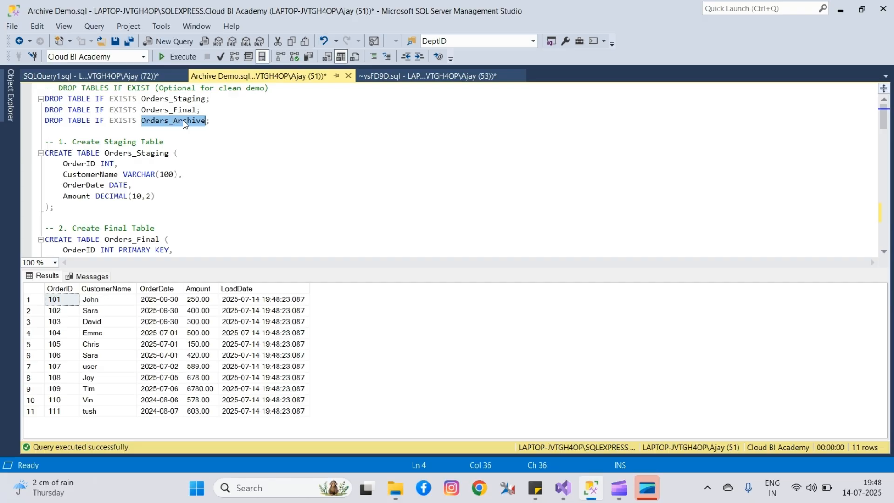
key("ctrl+3")
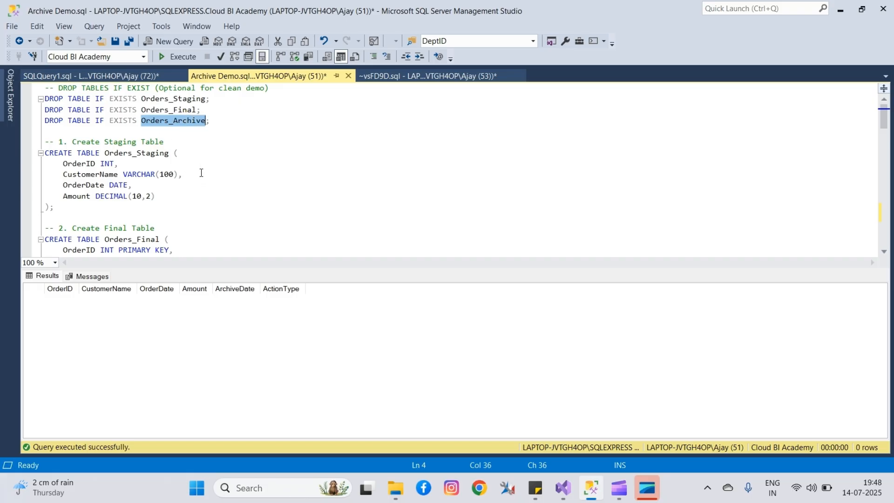
key("ctrl+r")
Step: Add blank lines below the orders_final UPDATE statement and run it to set Amount to 200 for orderid 101
left_click(230, 231)
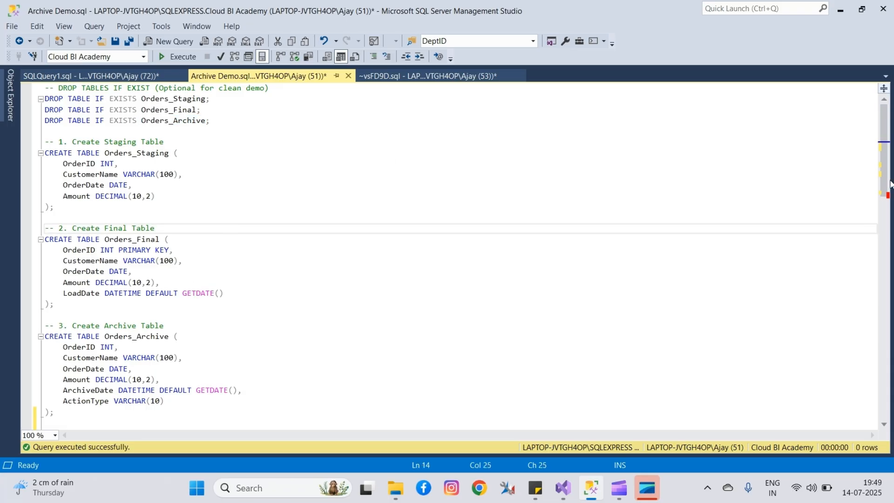
left_click_drag(884, 162, 879, 195)
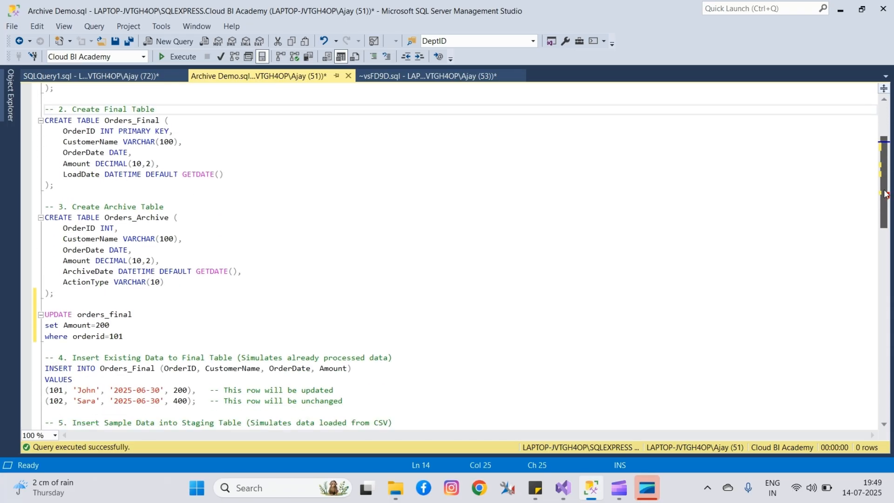
left_click(157, 331)
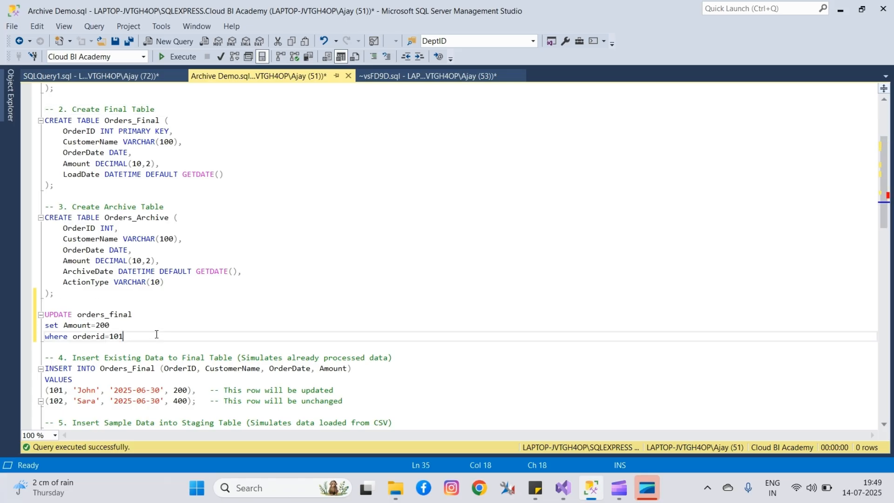
key("Return")
key("Return")
key("Return")
key("Return")
key("Return")
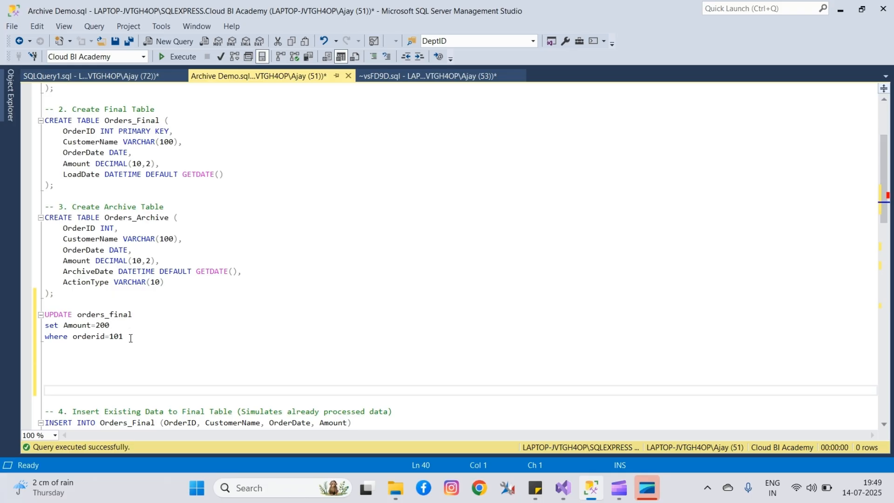
left_click_drag(130, 338, 39, 312)
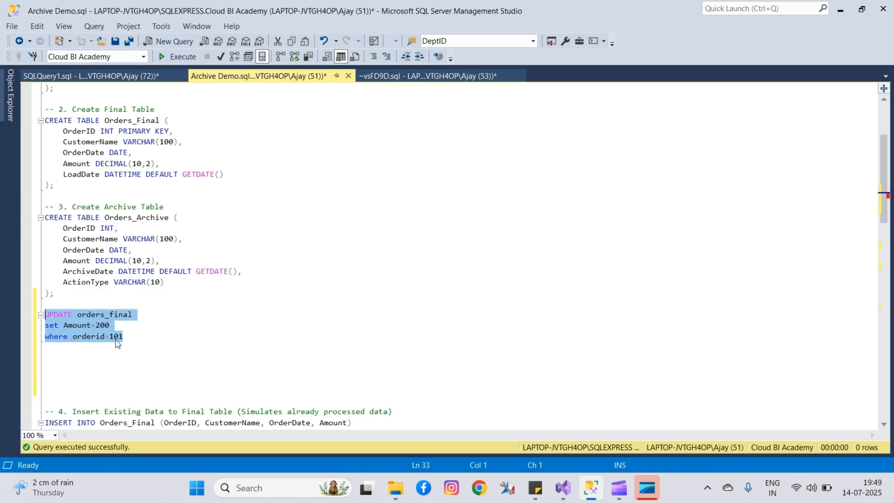
left_click(179, 57)
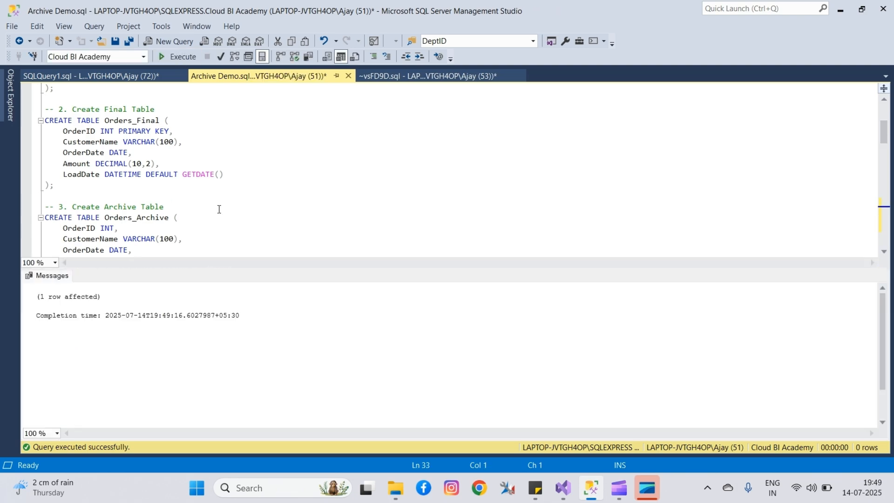
key("ctrl+r")
Step: Duplicate the orders_final UPDATE statement a few lines below the original
left_click_drag(123, 336, 32, 320)
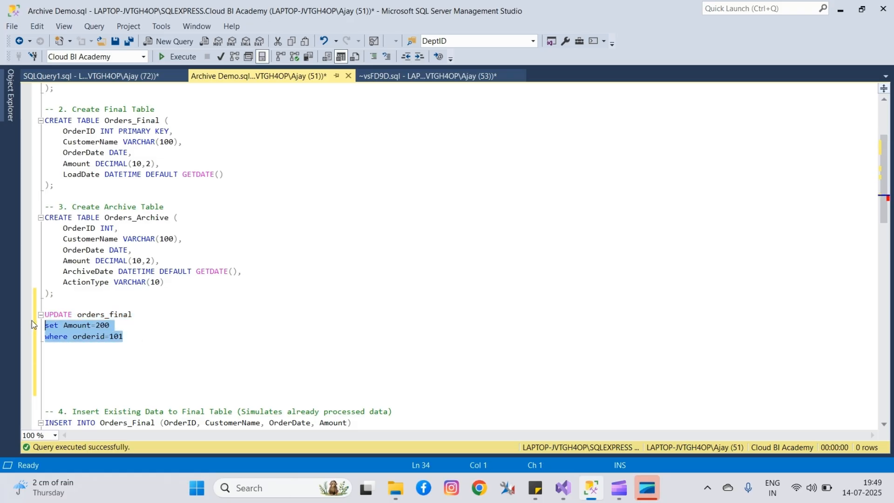
left_click(129, 333)
left_click_drag(124, 336, 39, 317)
key("ctrl+c")
left_click(147, 336)
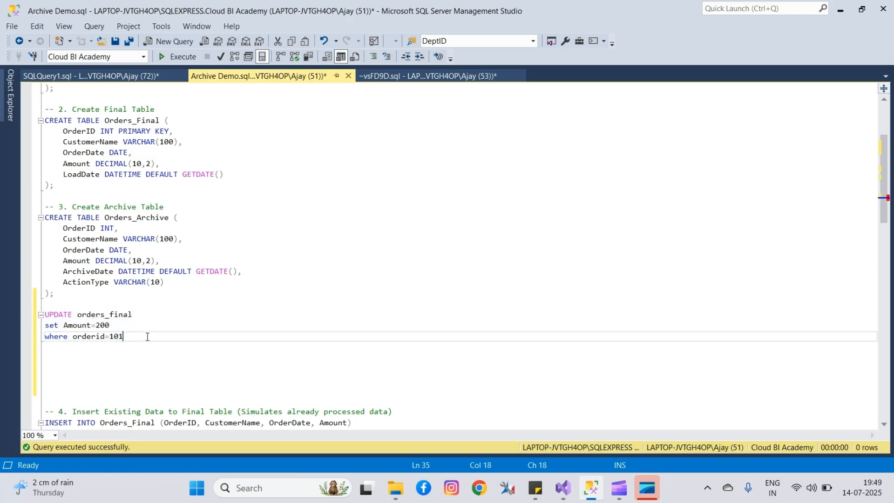
key("Return")
key("Return")
key("Return")
key("ctrl+v")
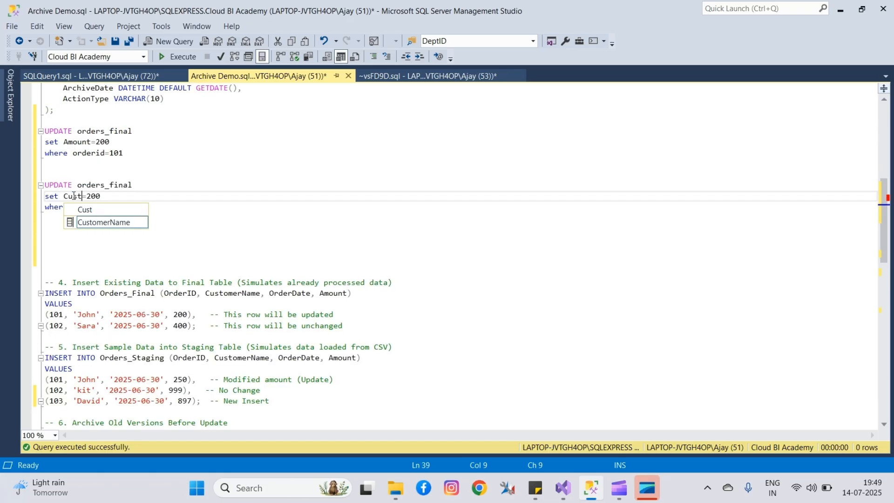
Step: Change the copied UPDATE statement to assign a different customer name to CustomerName where orderid is 102
double_click(99, 222)
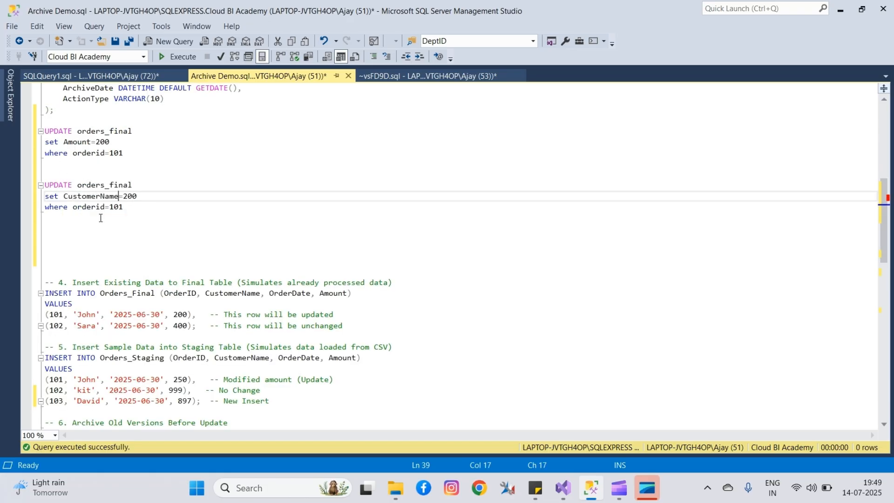
left_click(145, 196)
key("BackSpace")
key("BackSpace")
key("BackSpace")
type("'Tack'")
left_click(123, 207)
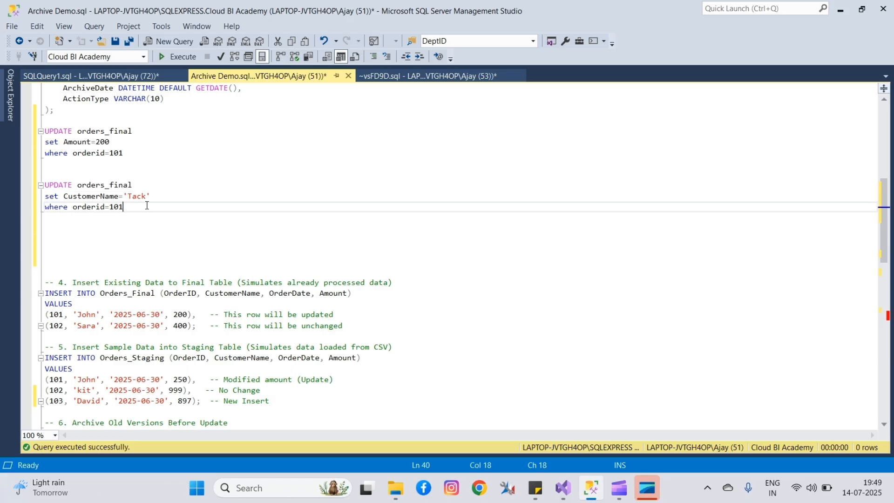
key("BackSpace")
type("2")
Step: Run both orders_final UPDATE statements together, for orderid 101 and orderid 102
left_click_drag(132, 207, 36, 138)
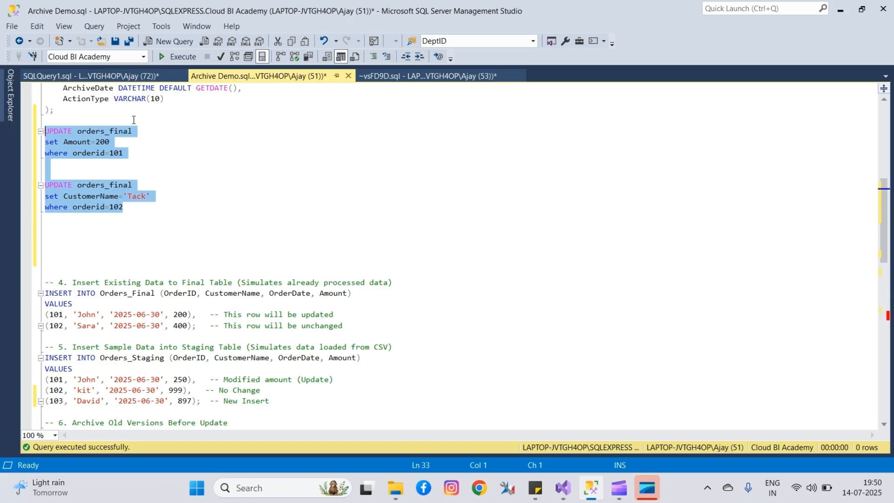
left_click(189, 58)
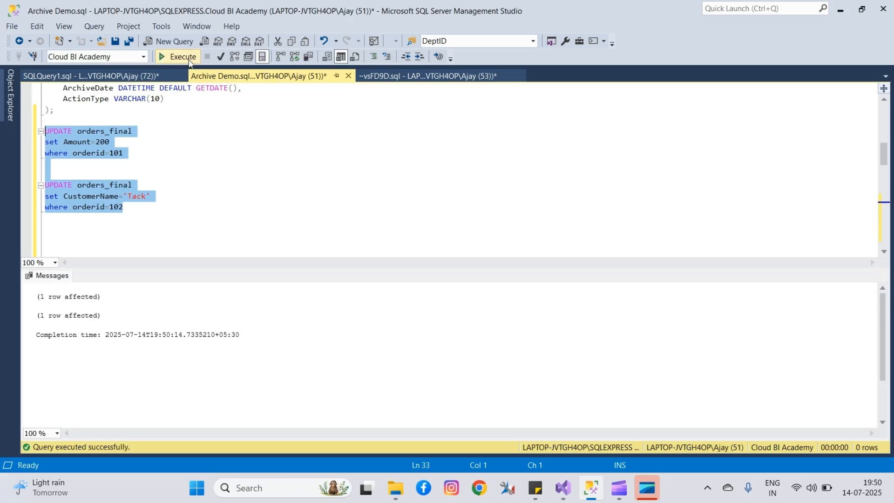
left_click(107, 155)
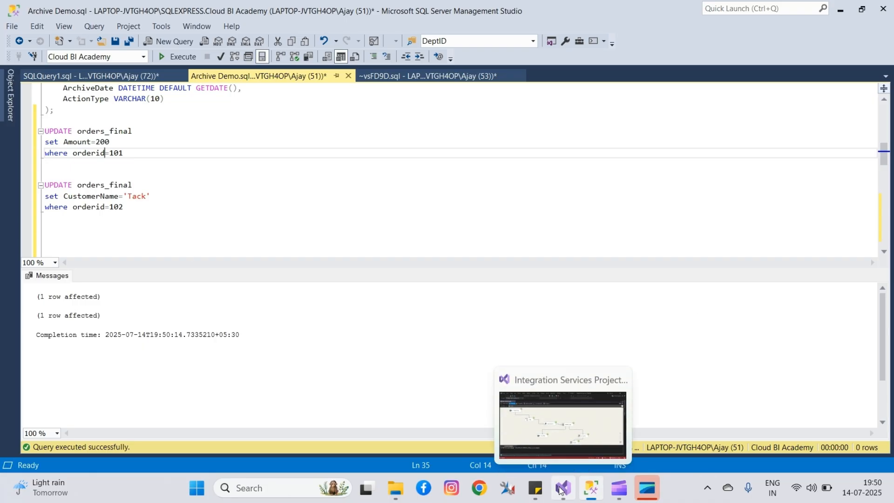
mouse_move(597, 485)
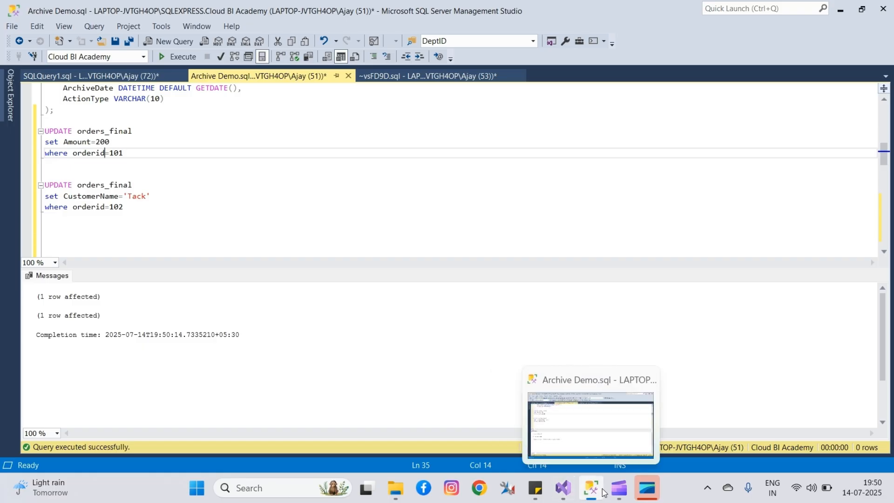
left_click(601, 426)
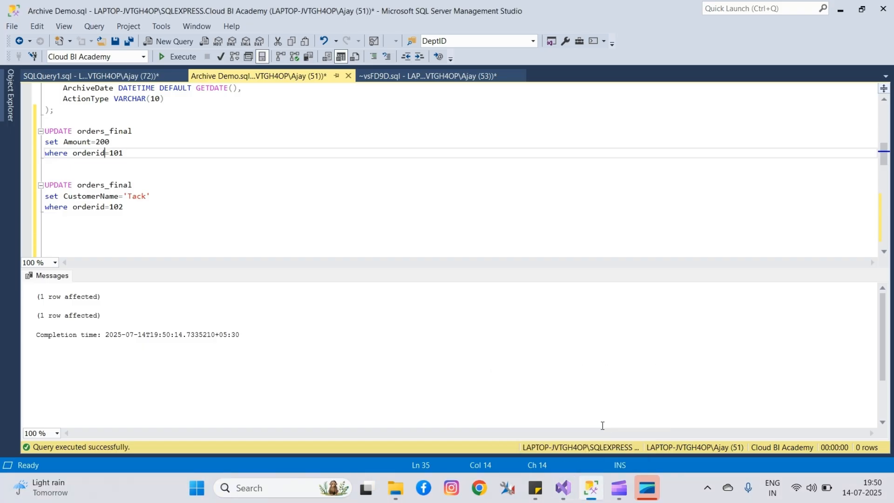
Step: Switch to Visual Studio, stop debugging and execute the Cmpr data flow task again
left_click(563, 487)
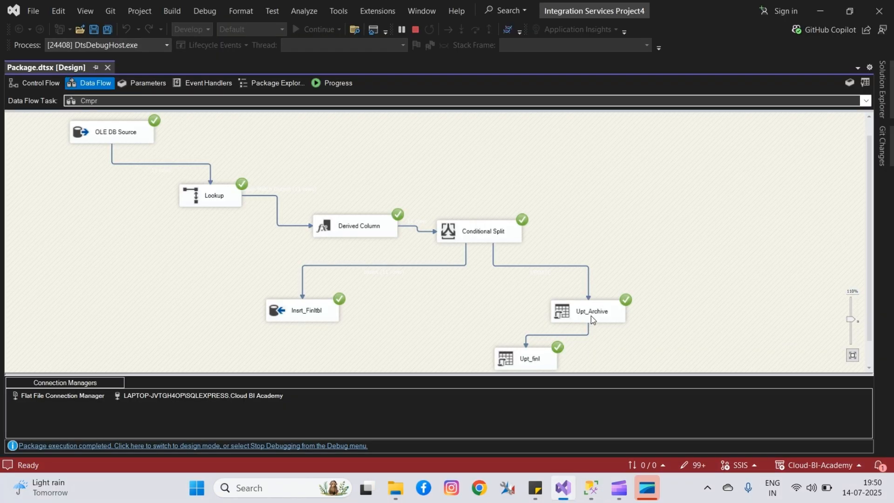
left_click(414, 30)
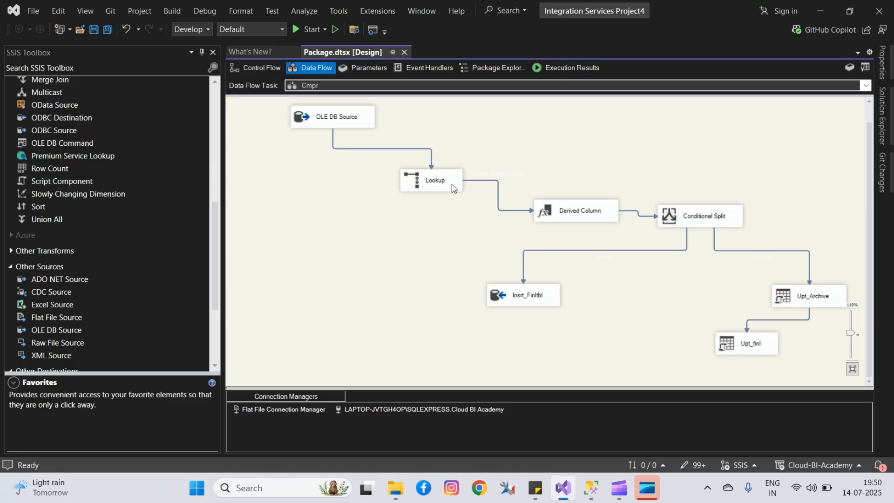
left_click(593, 491)
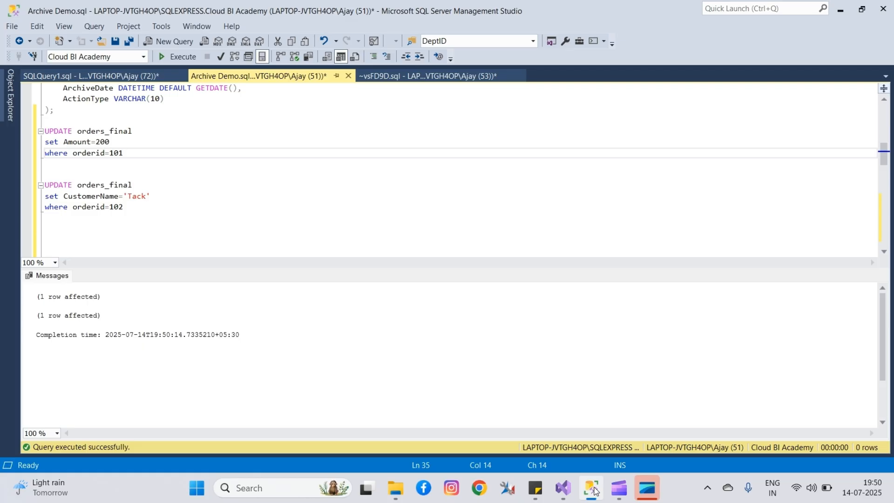
left_click(594, 492)
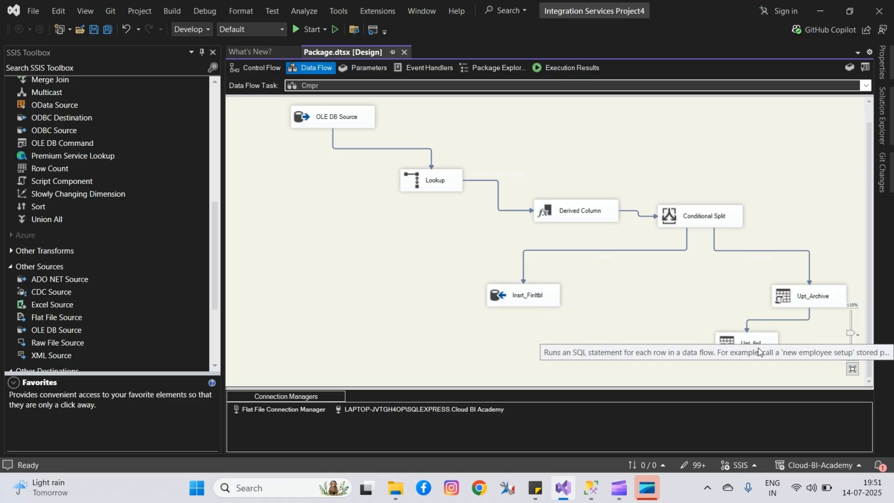
right_click(729, 157)
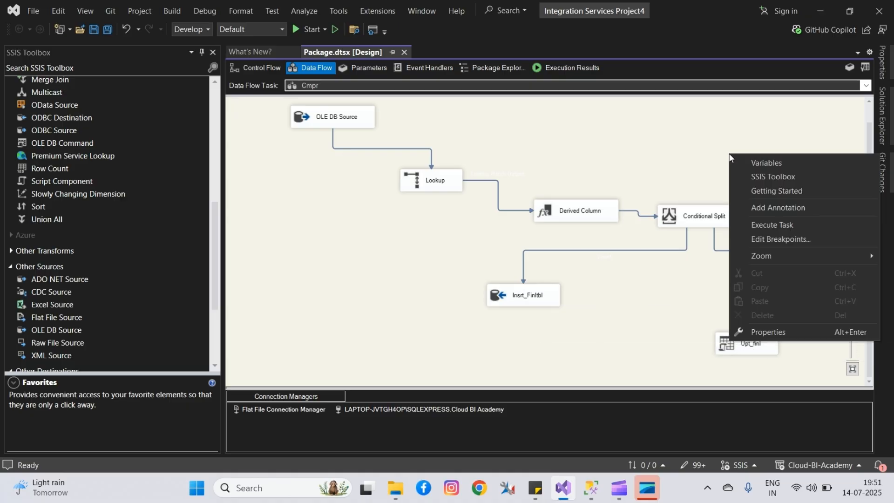
left_click(768, 224)
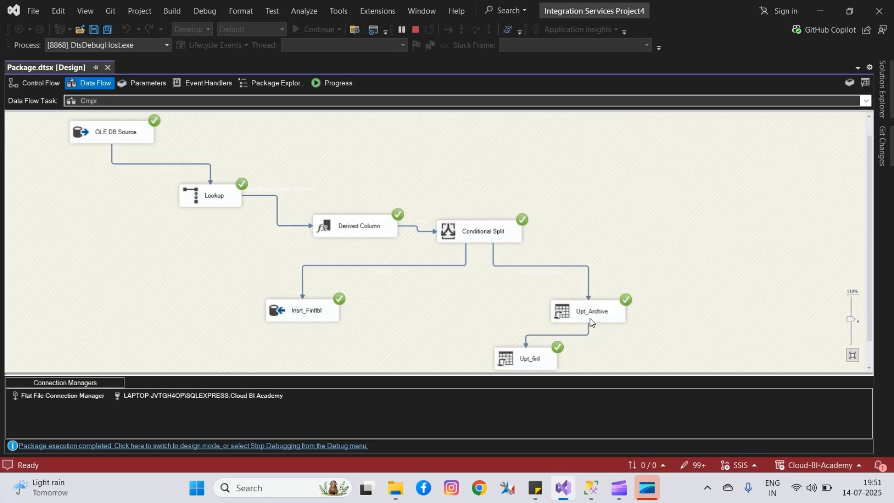
Step: Return to SQL Server Management Studio, view the rows of Orders_Final and compare them with the UPDATE statements in the script
left_click(589, 488)
left_click(309, 156)
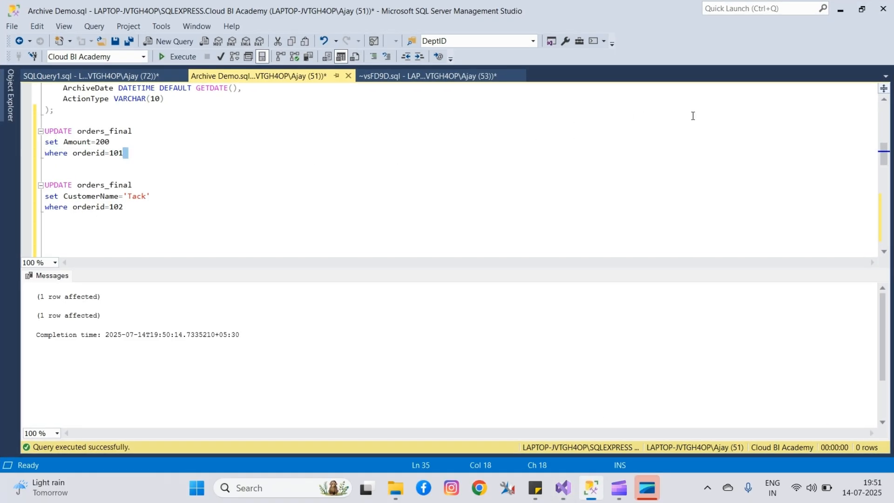
left_click_drag(884, 154, 883, 115)
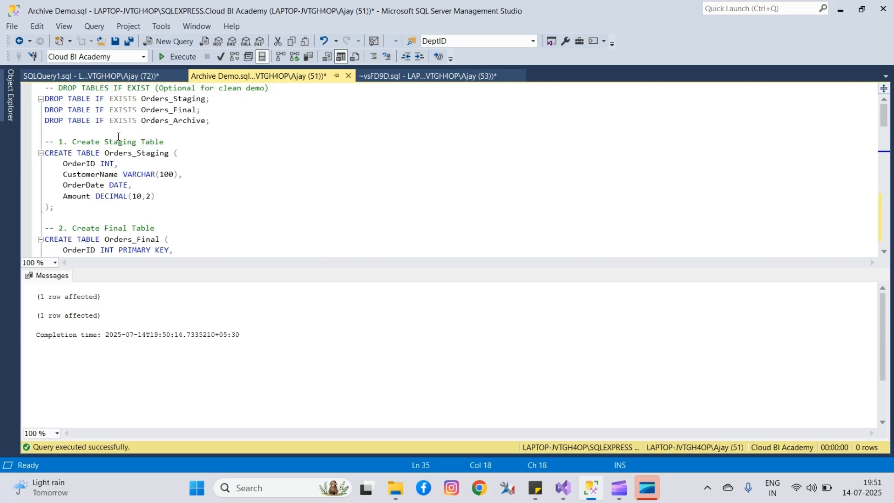
double_click(165, 112)
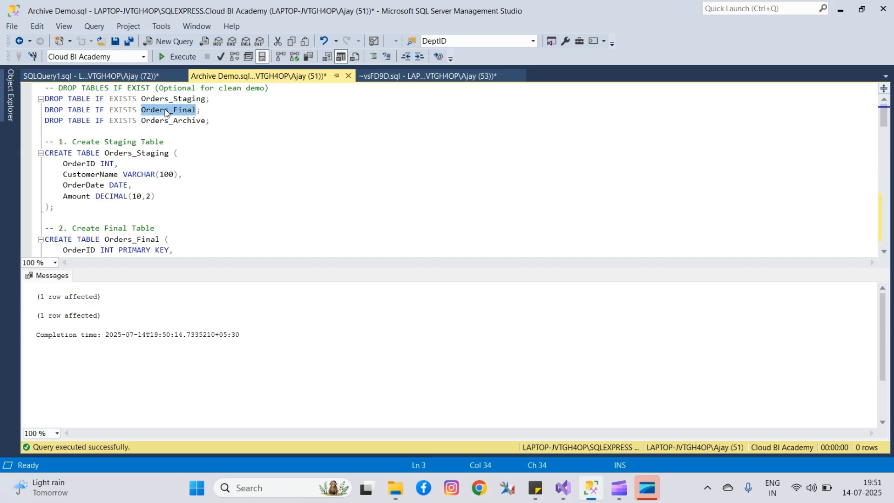
key("ctrl+3")
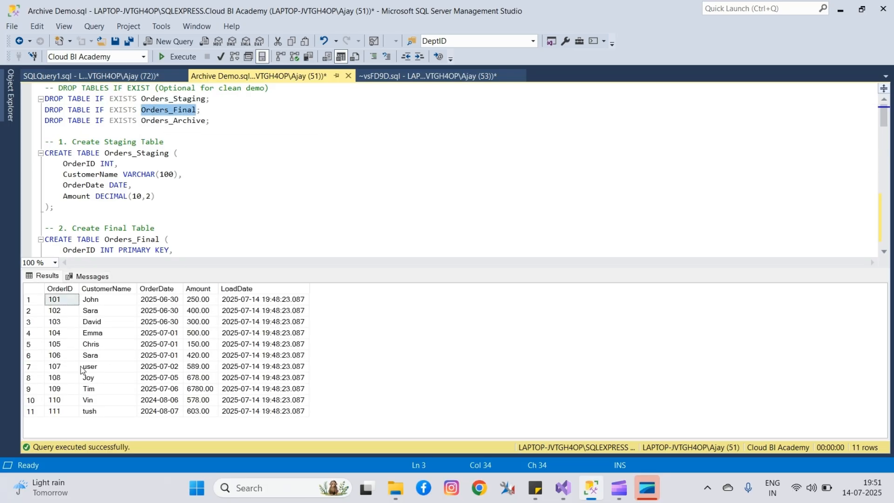
left_click(120, 305)
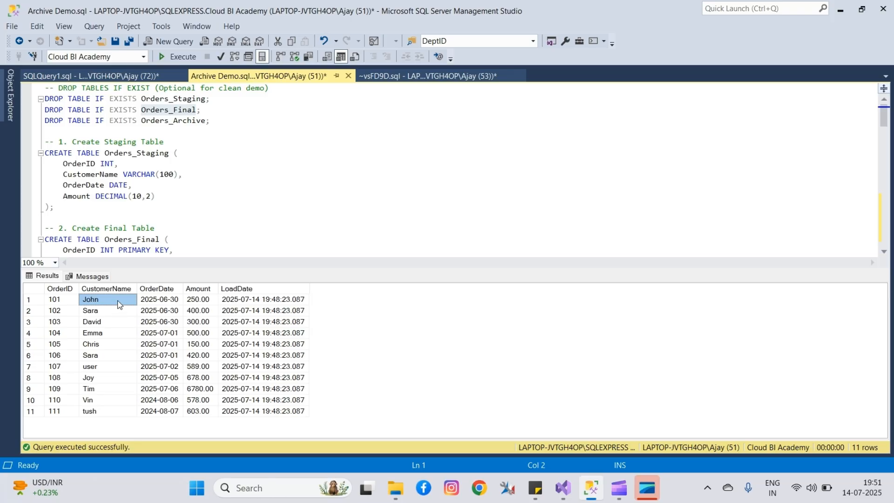
key("ctrl+r")
left_click(236, 337)
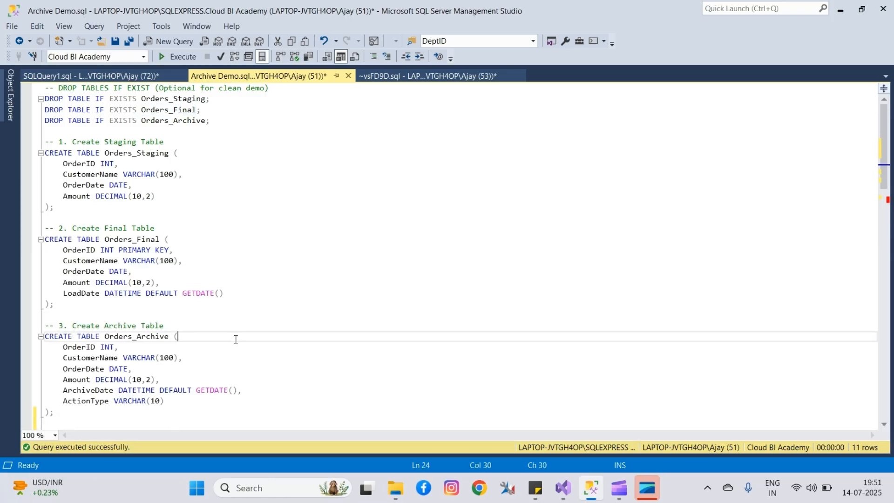
left_click_drag(883, 154, 885, 207)
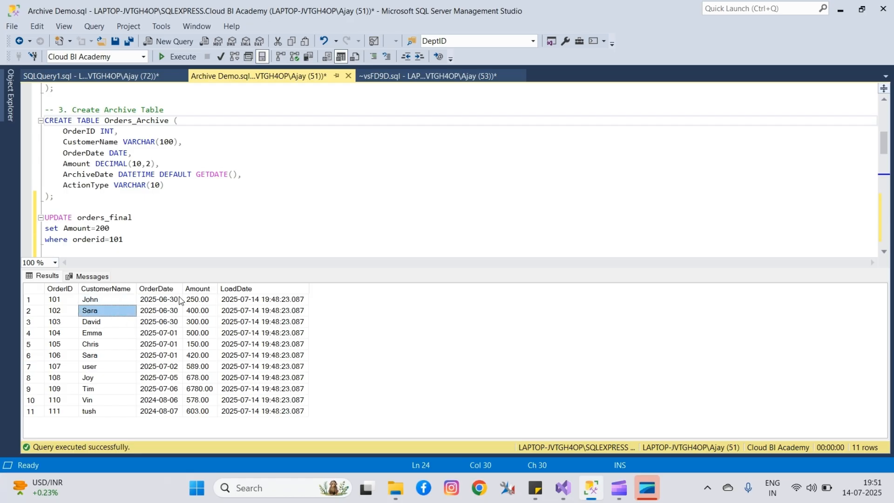
Step: Check order 101's amount in the Orders_Final results, and display the Orders_Archive rows to examine the archived customer names and amounts
left_click(200, 301)
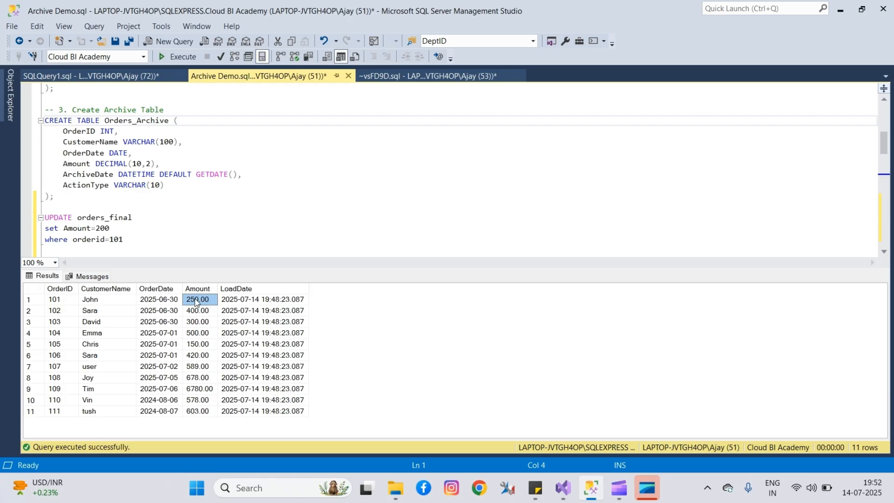
key("ctrl+r")
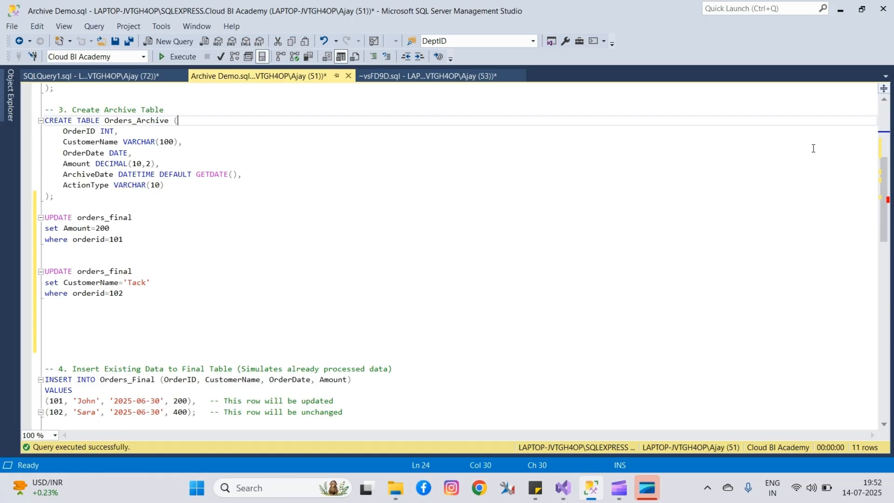
double_click(130, 122)
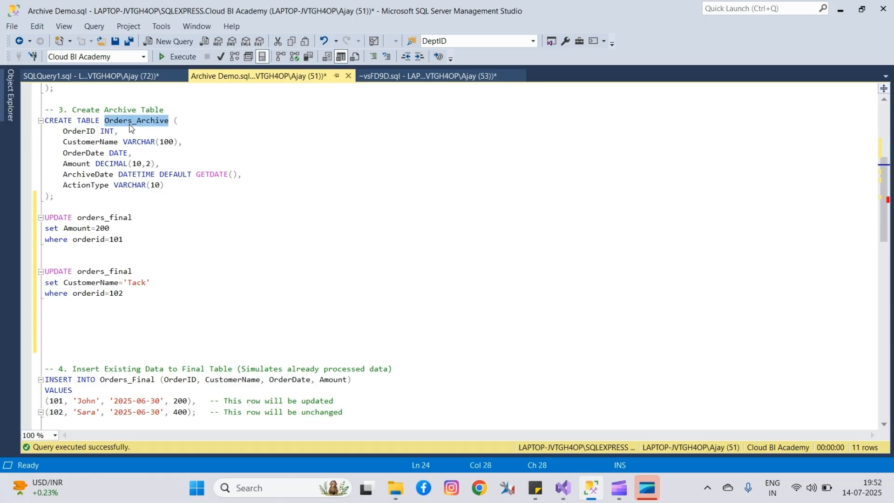
key("ctrl+3")
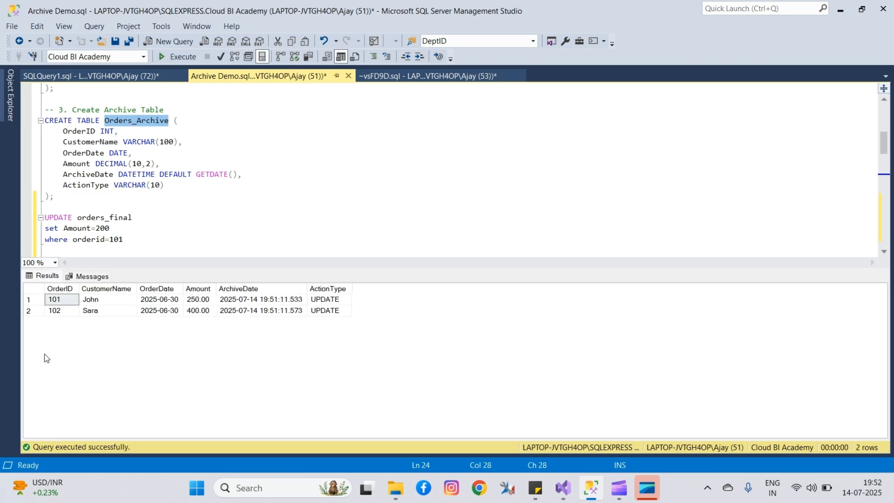
left_click(99, 302)
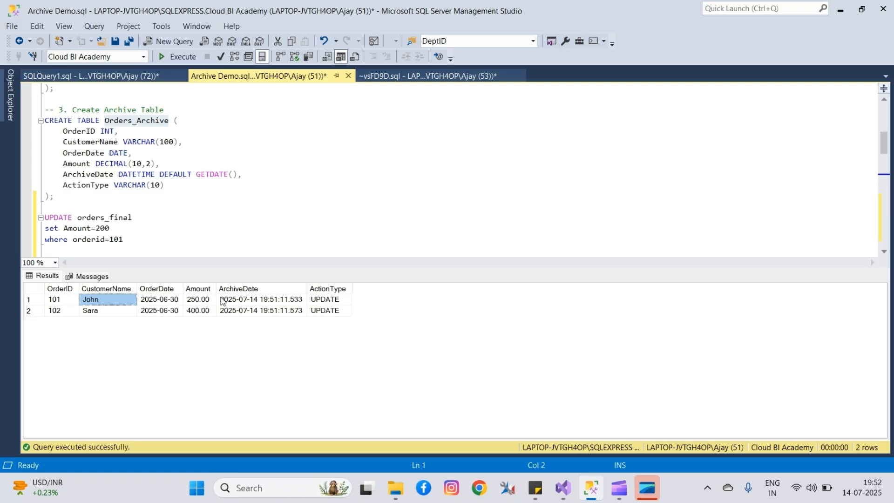
left_click(213, 302)
left_click(104, 311)
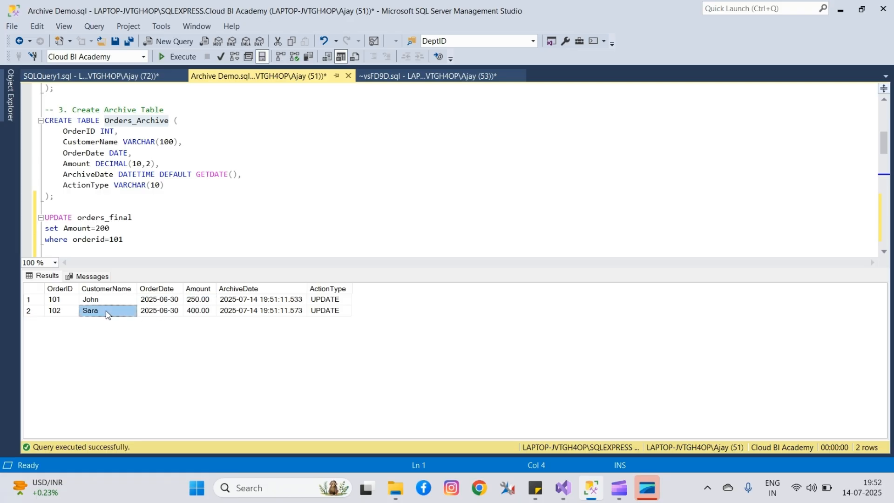
left_click(196, 309)
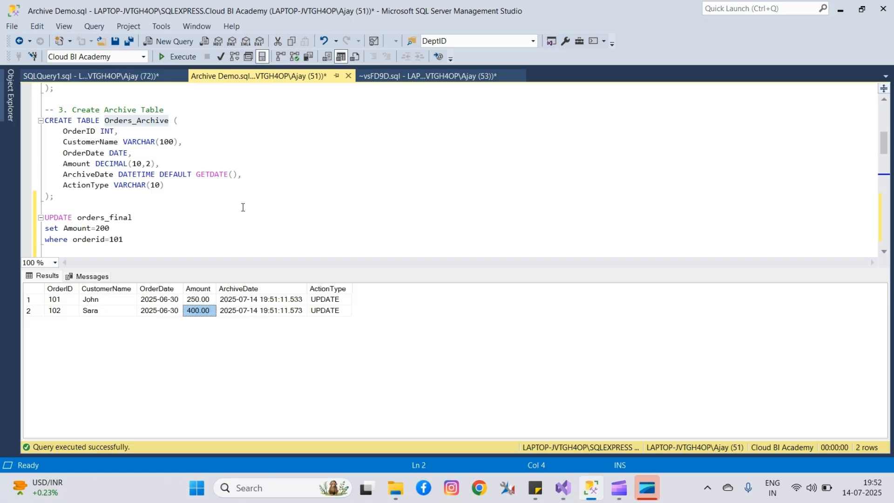
key("ctrl+r")
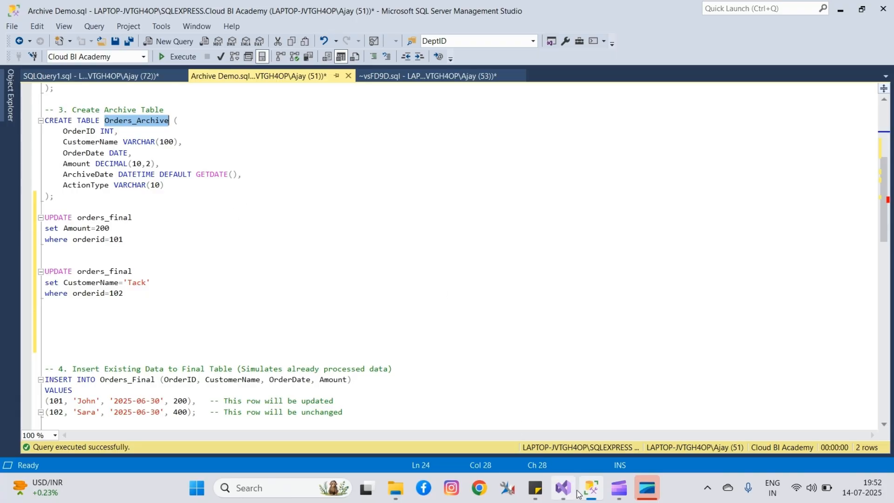
Step: Switch to Visual Studio, stop debugging the package and show its control flow
mouse_move(586, 494)
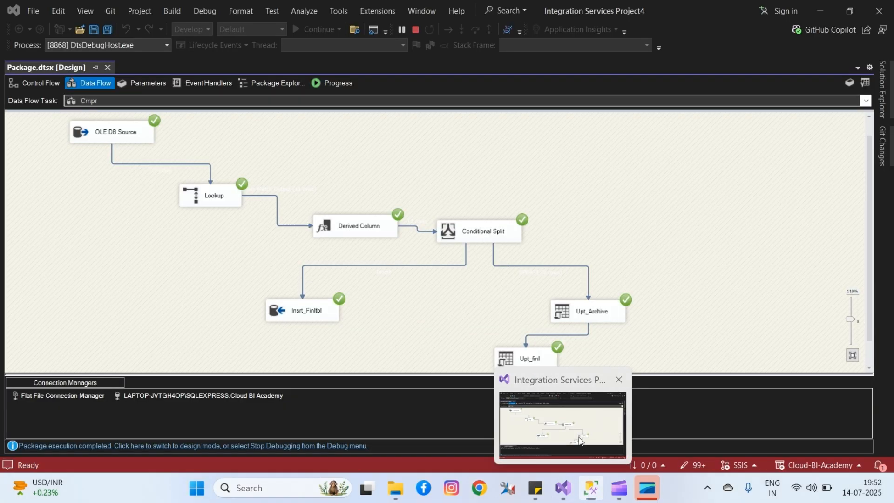
left_click(535, 405)
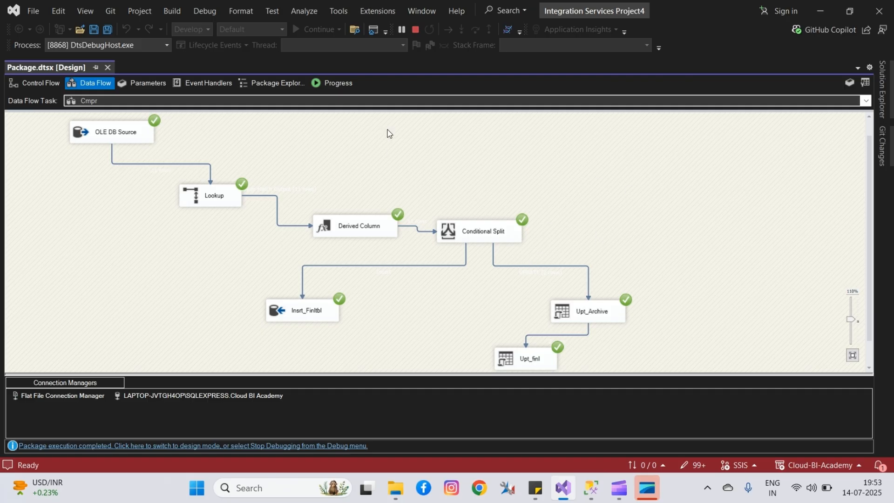
left_click(418, 27)
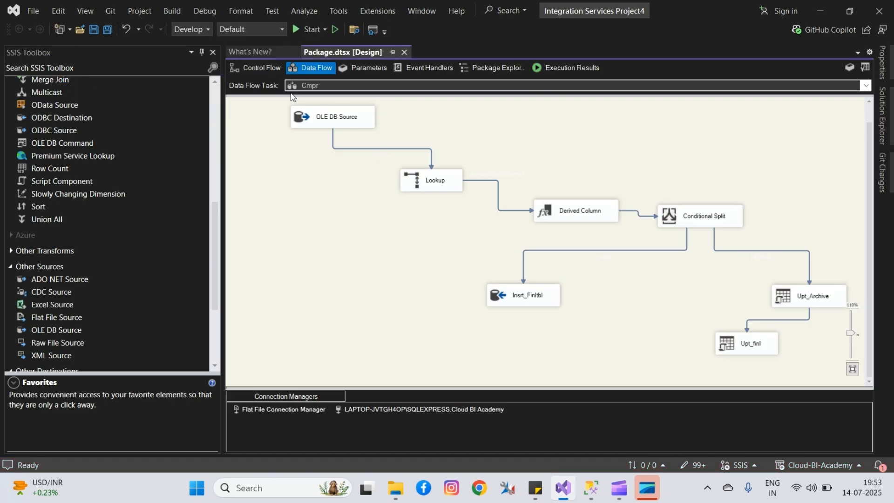
left_click(267, 67)
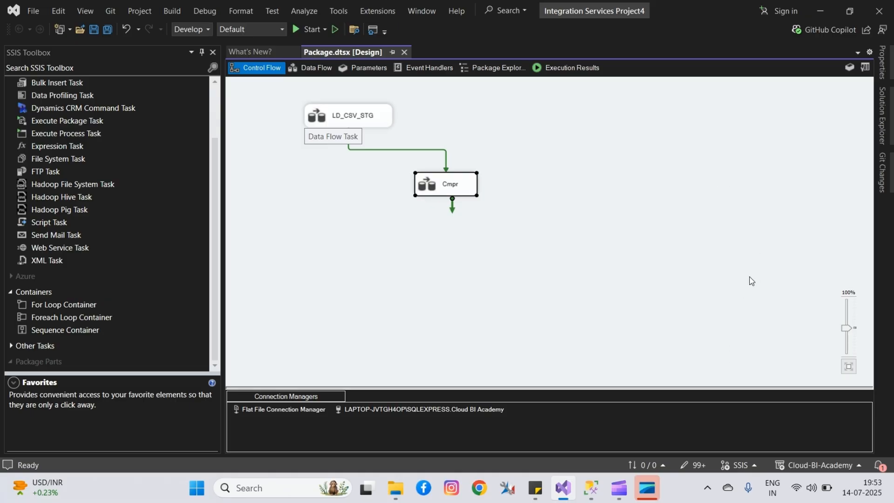
left_click(627, 231)
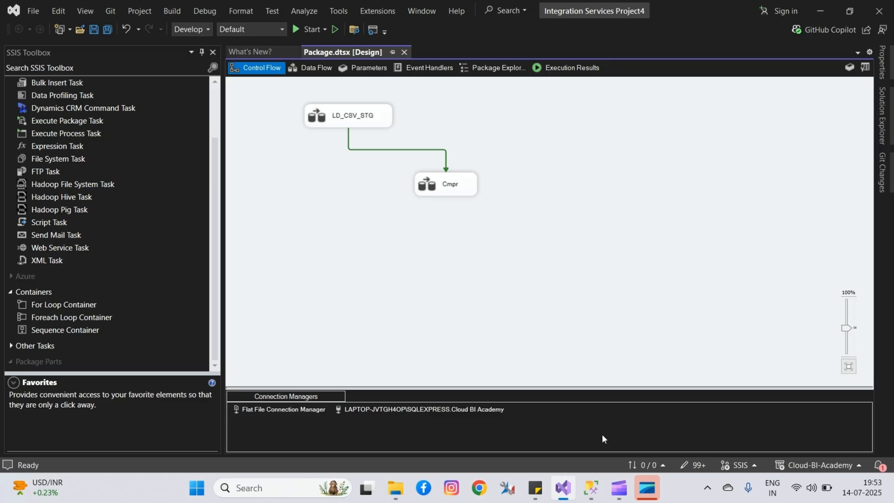
Step: Switch to File Explorer and examine the Arch folder's subfolders and the Orders file inside Source
left_click(395, 487)
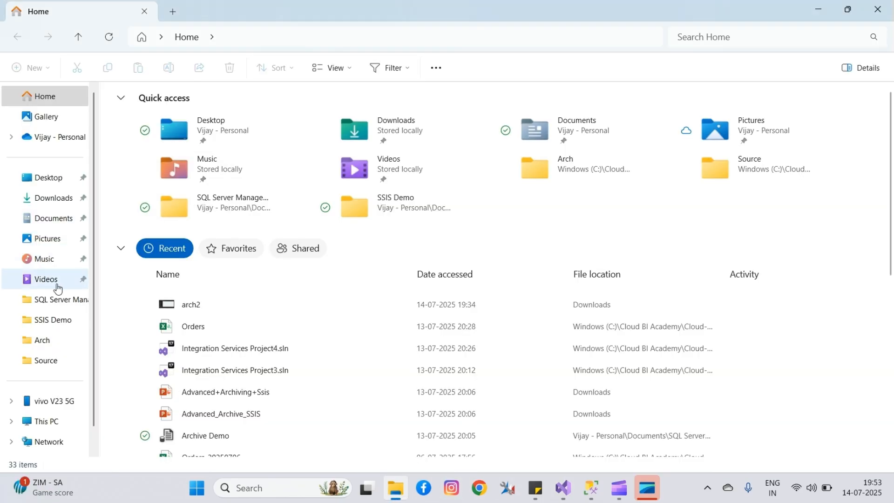
left_click(48, 340)
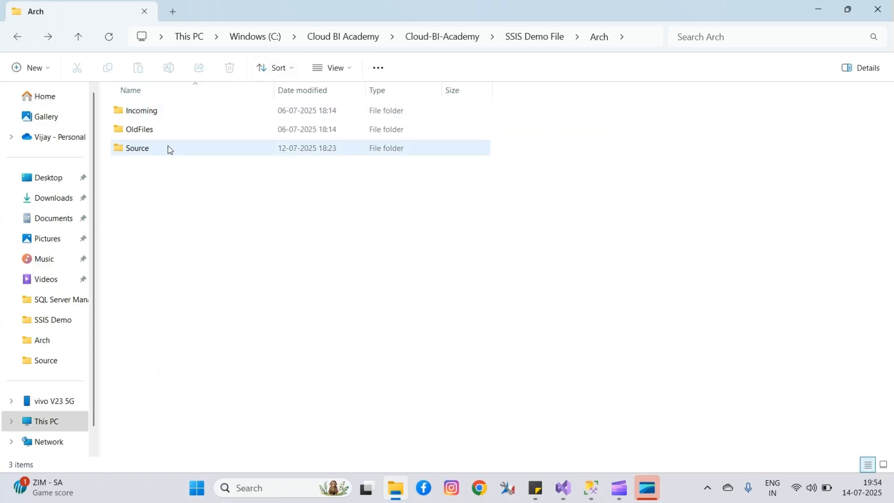
left_click(166, 147)
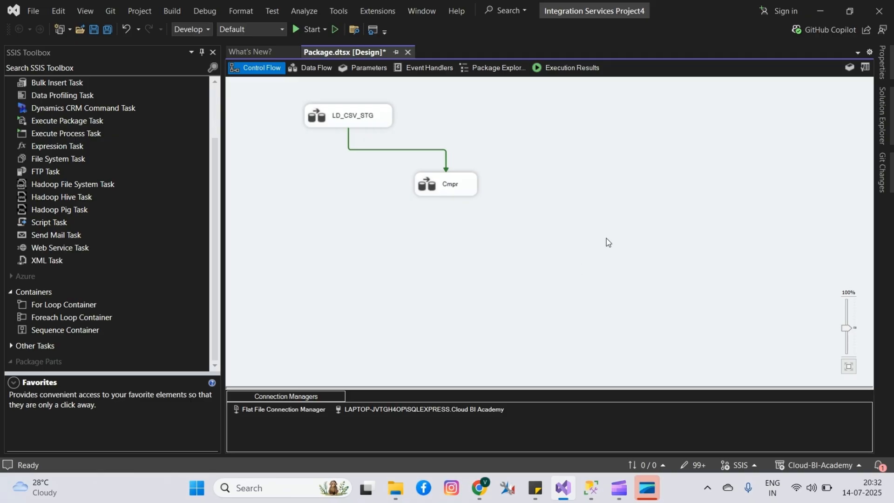
left_click(395, 487)
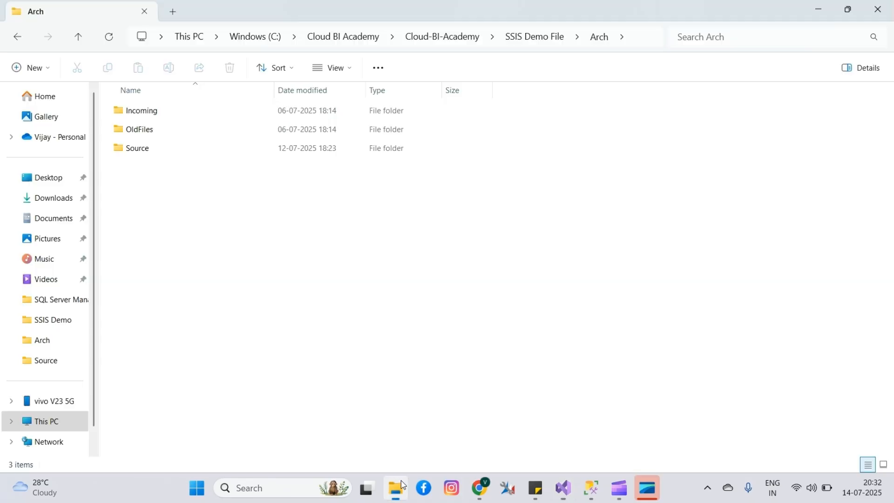
double_click(141, 148)
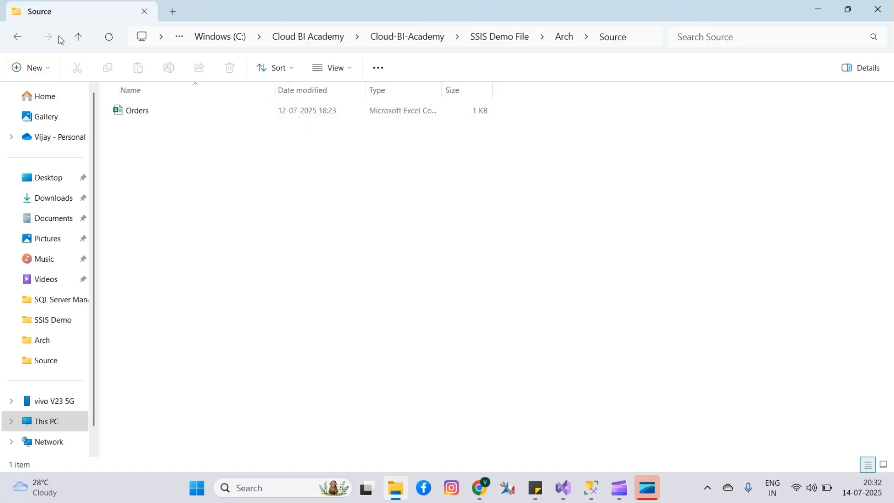
left_click(78, 37)
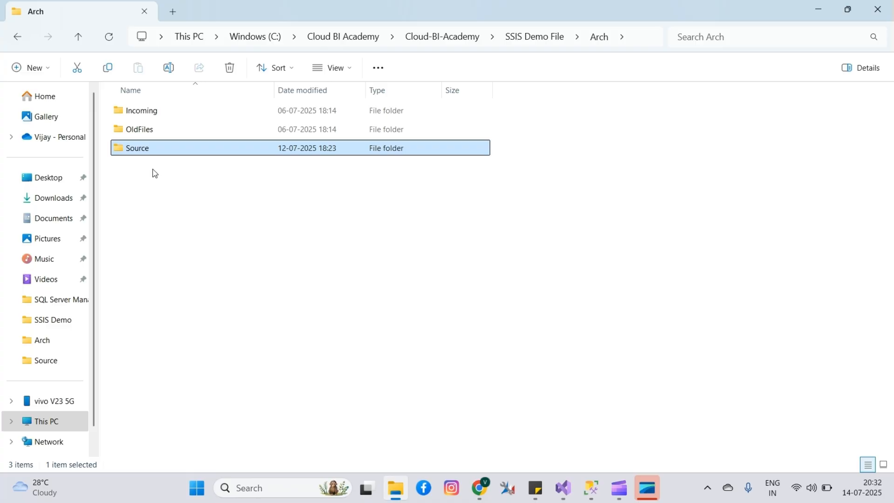
left_click(155, 174)
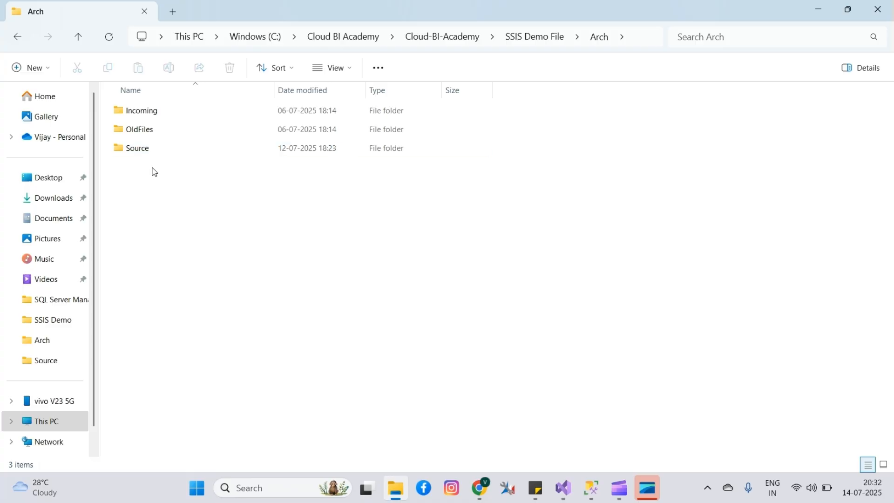
double_click(144, 148)
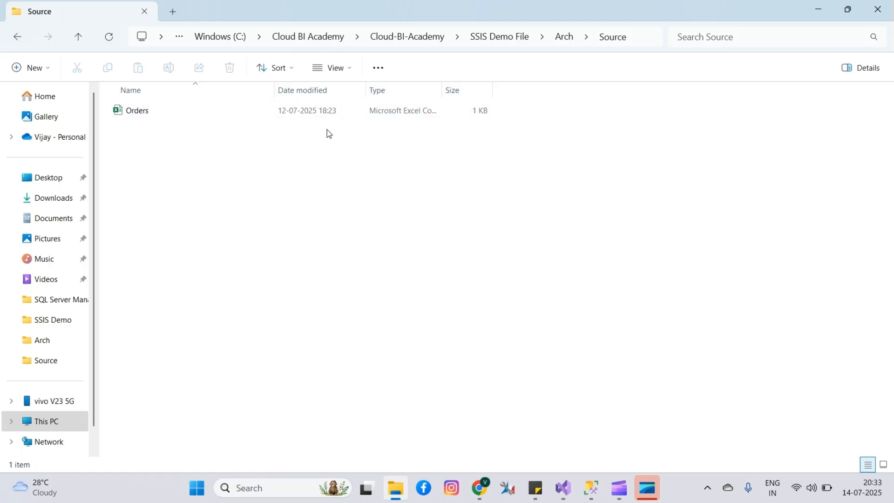
left_click(564, 38)
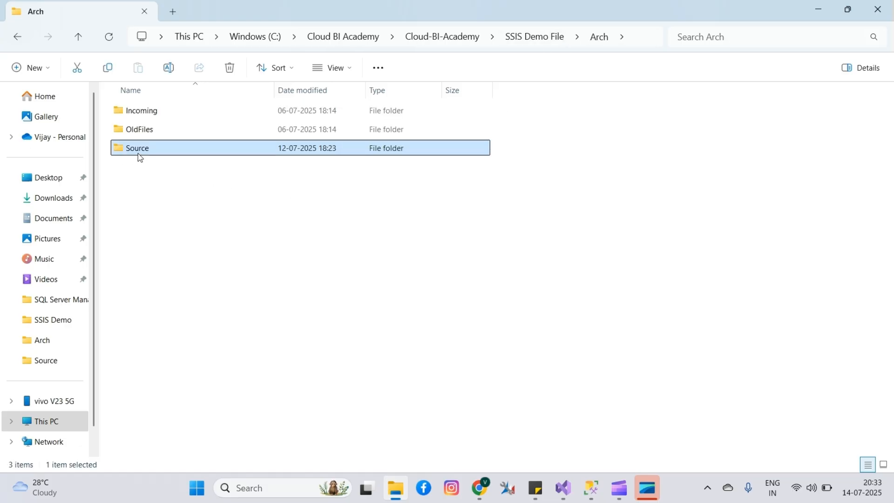
mouse_move(137, 153)
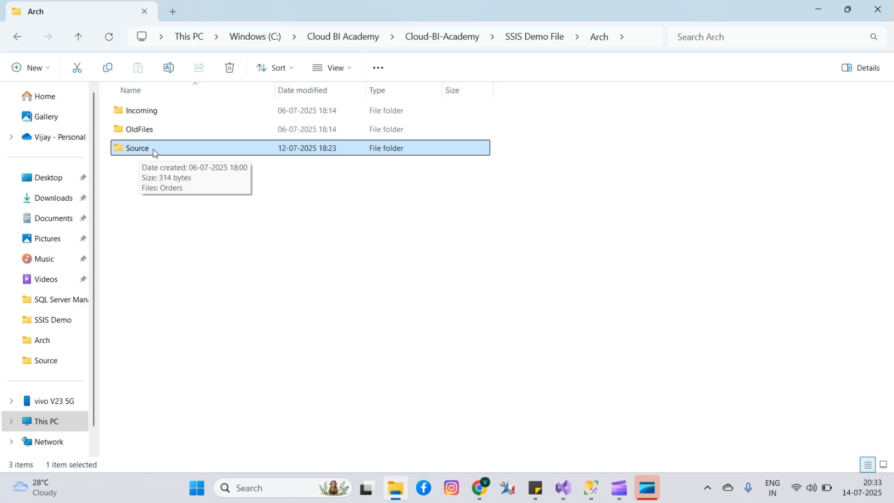
Step: Return to Visual Studio, add a File System Task below Cmpr in the control flow, and view its properties without changing them
left_click(563, 487)
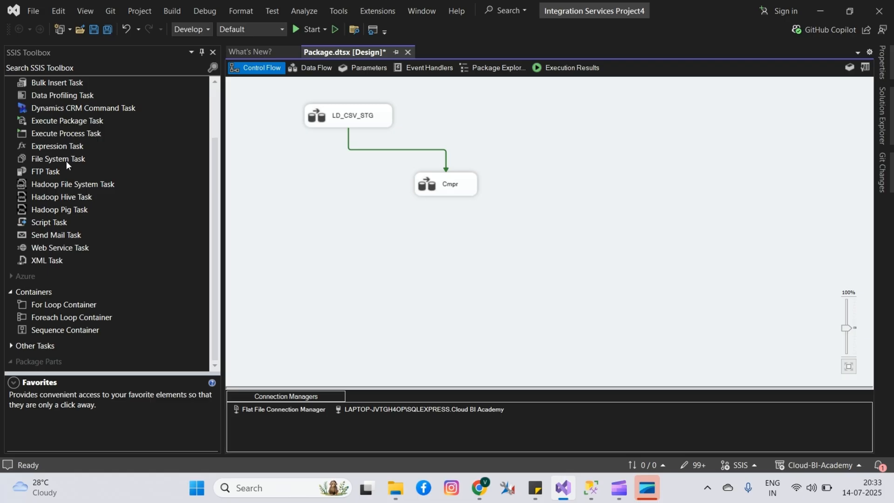
left_click_drag(67, 160, 502, 231)
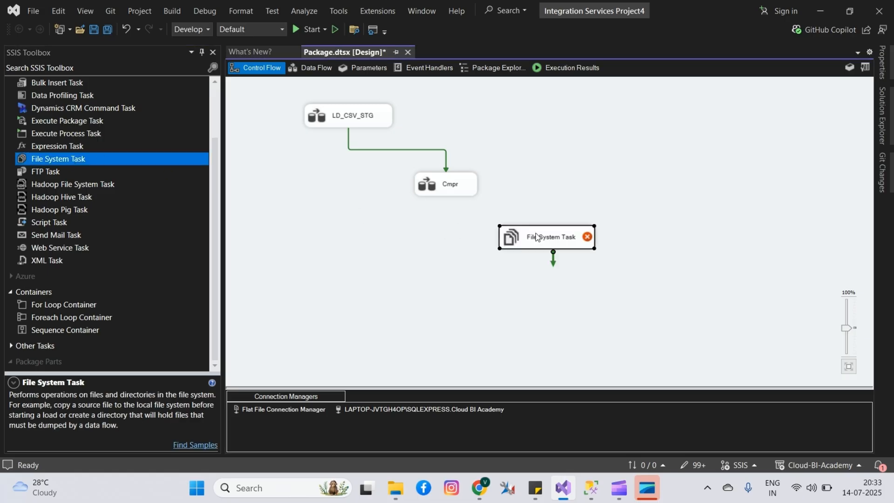
double_click(550, 236)
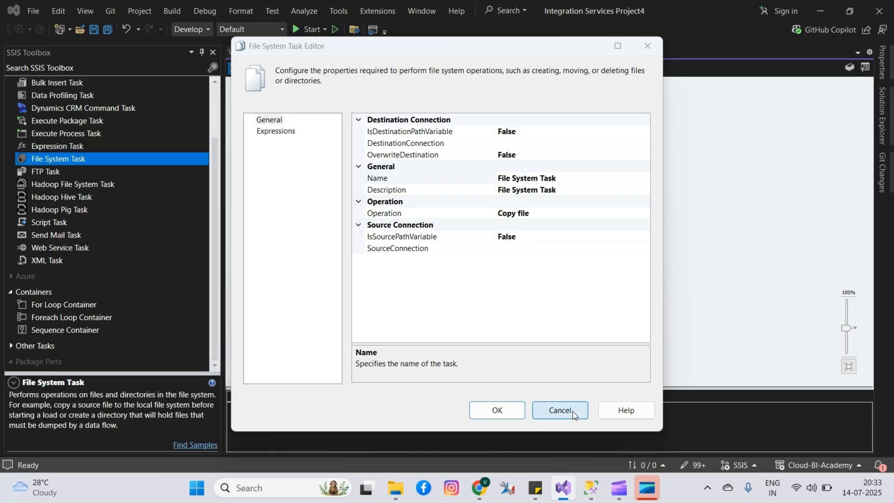
left_click(560, 411)
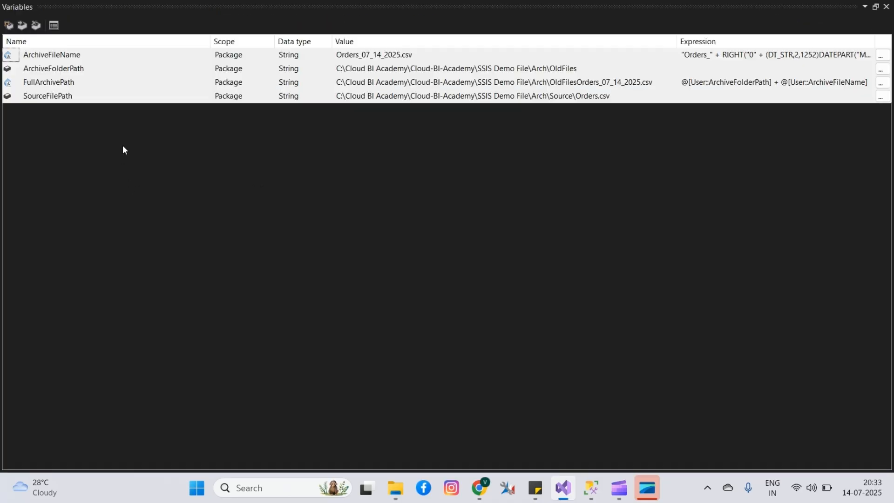
Step: Review the names and path values of the SourceFilePath and ArchiveFolderPath package variables
double_click(102, 96)
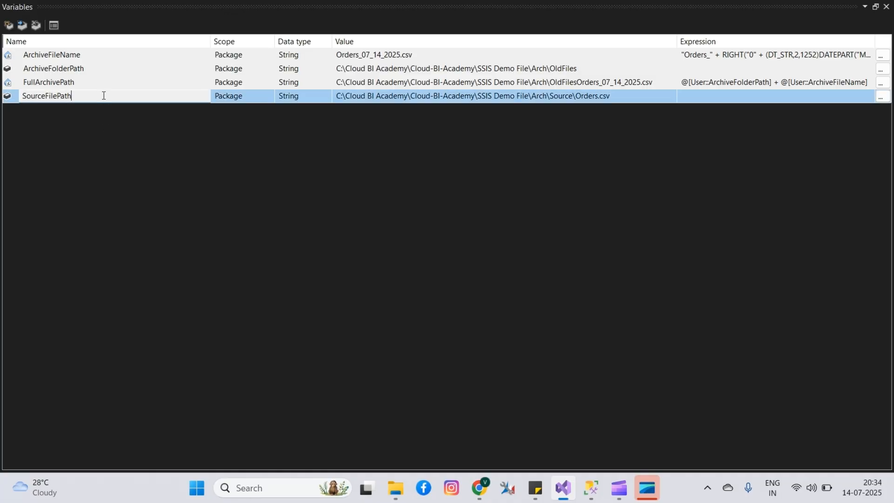
left_click(395, 96)
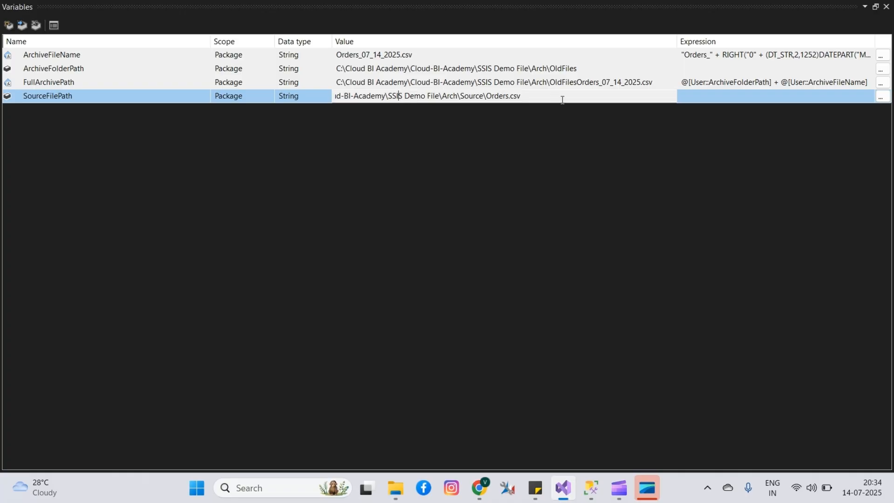
left_click(104, 69)
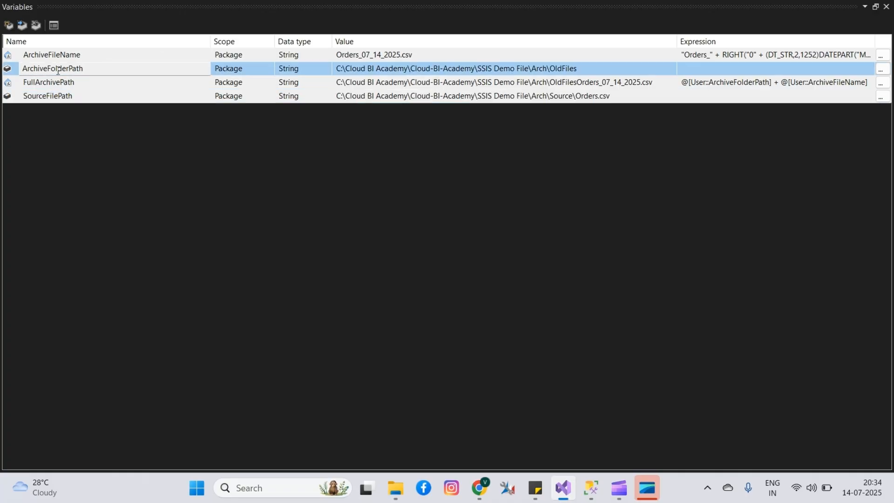
left_click(587, 71)
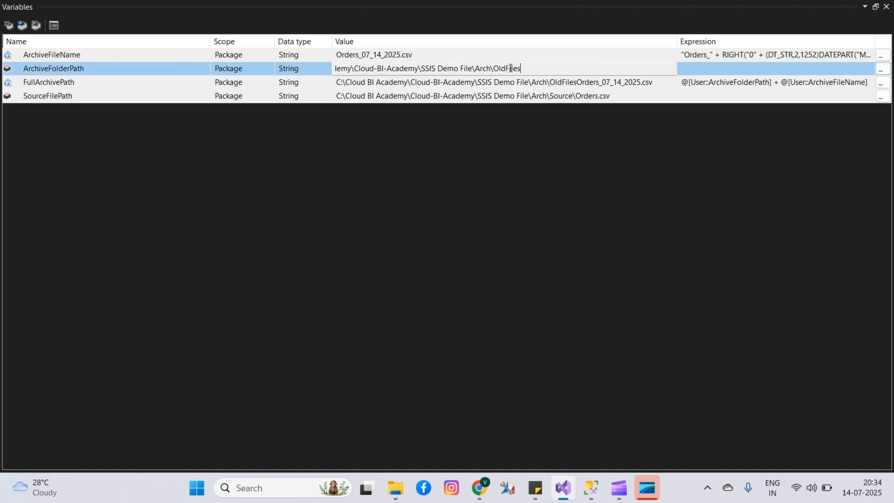
left_click(332, 159)
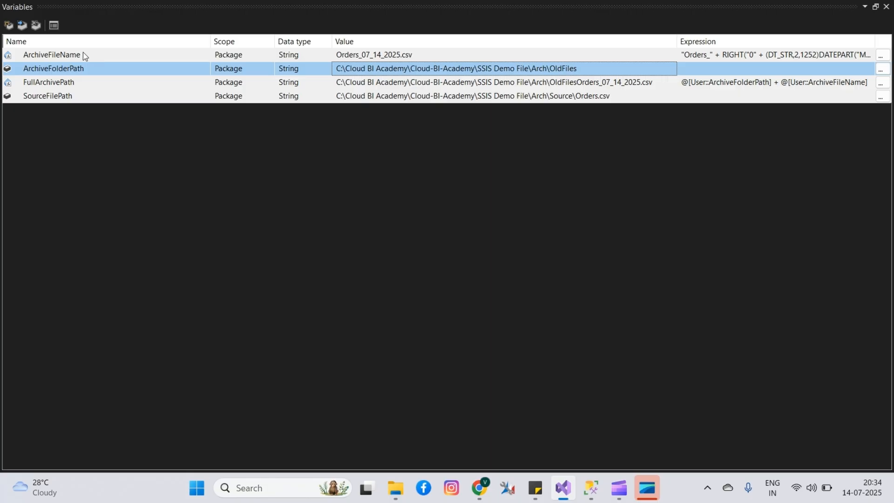
Step: Examine the expression that builds the dated CSV name for the ArchiveFileName variable, keeping it as it is
left_click(96, 54)
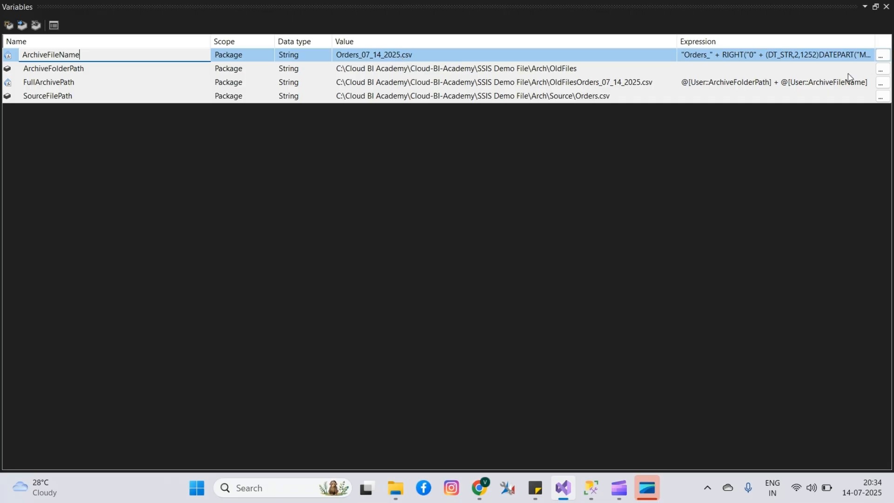
left_click(880, 56)
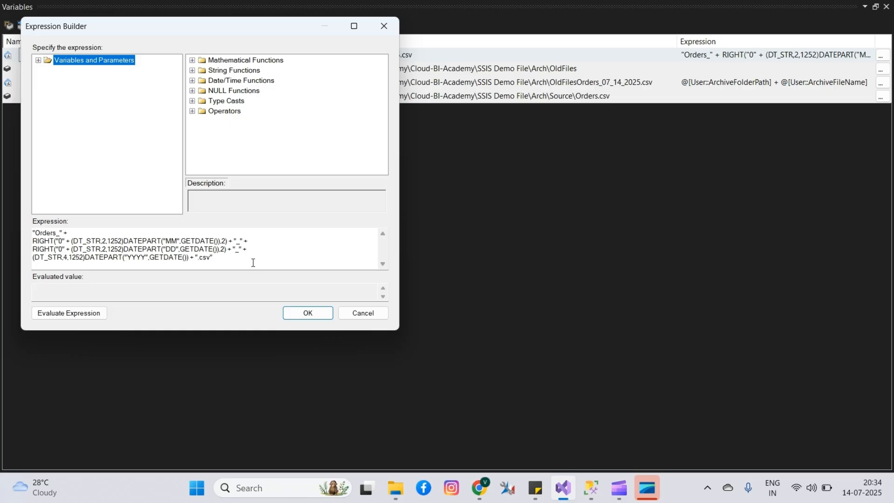
left_click(307, 313)
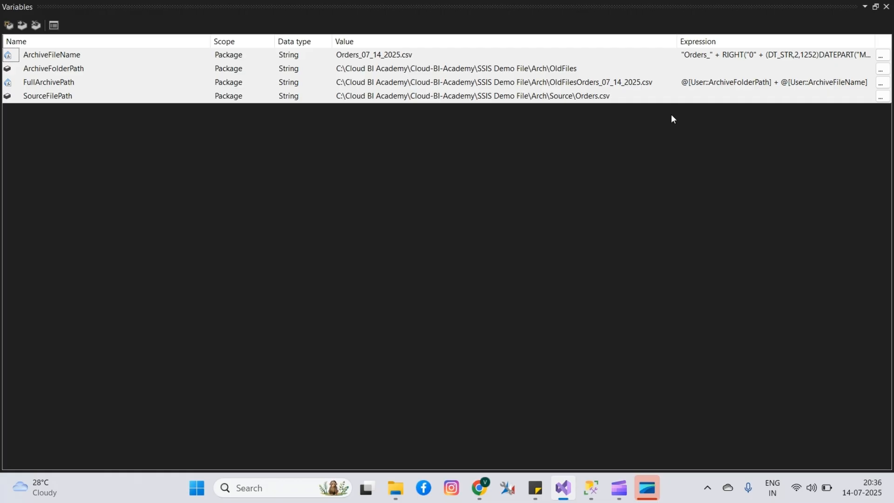
Step: Close the variables list and name the File System Task "Arch File -Copy with Timstamp" in its editor
left_click(885, 7)
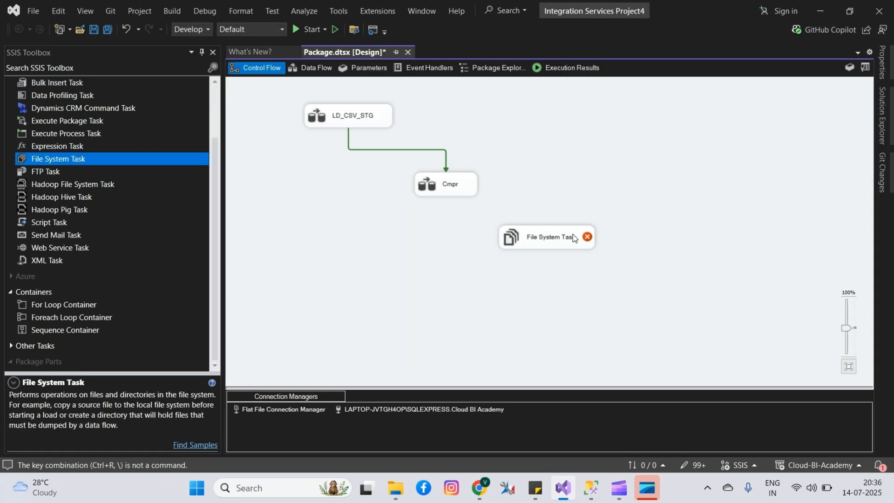
double_click(564, 239)
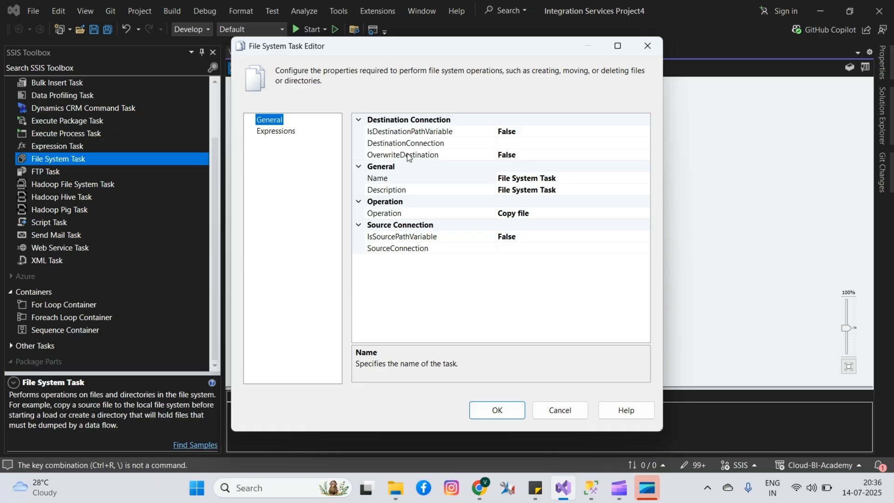
left_click(545, 179)
left_click(544, 180)
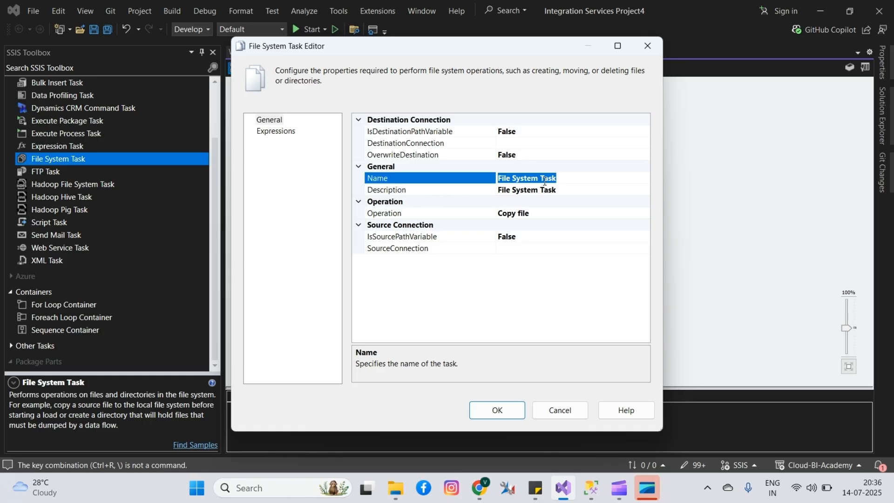
type("Arch")
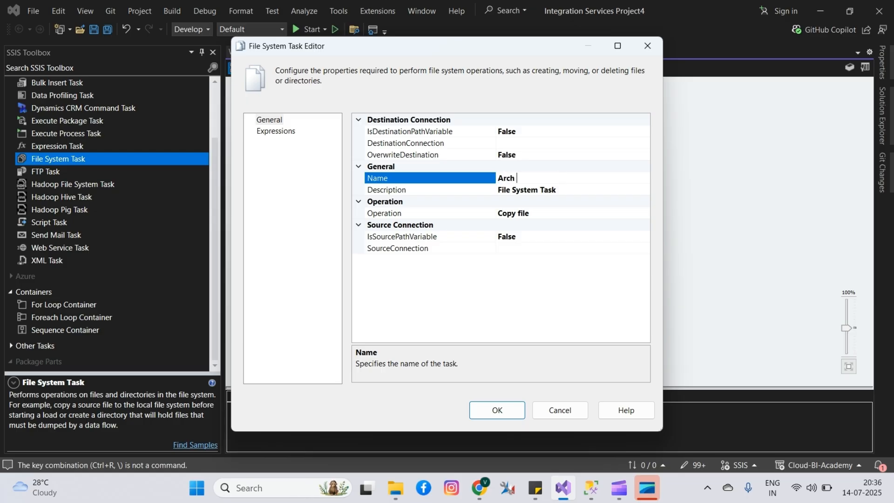
type(" File -Copy with Timsta")
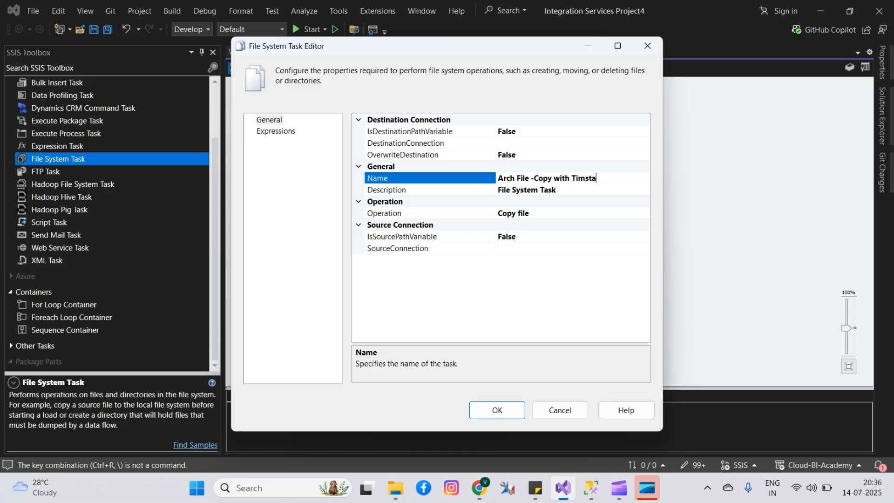
type("mp")
Step: Review the available file system operations and choose Copy file for the task
left_click(544, 212)
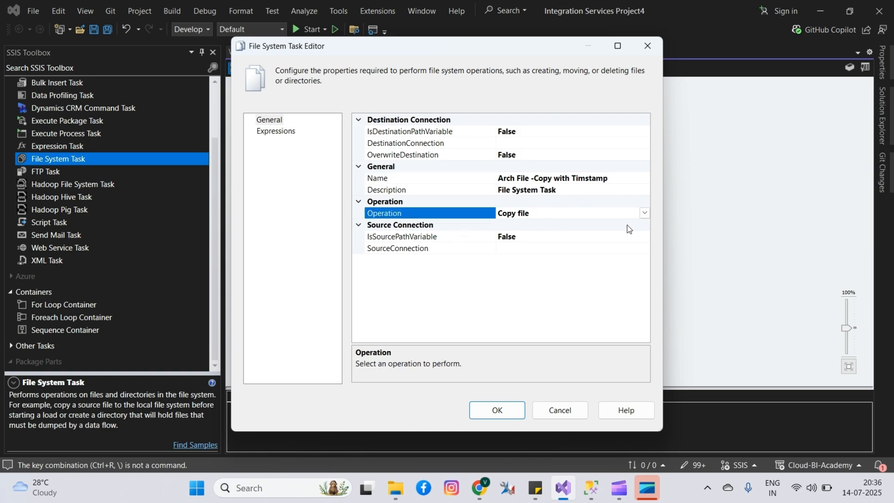
left_click(645, 213)
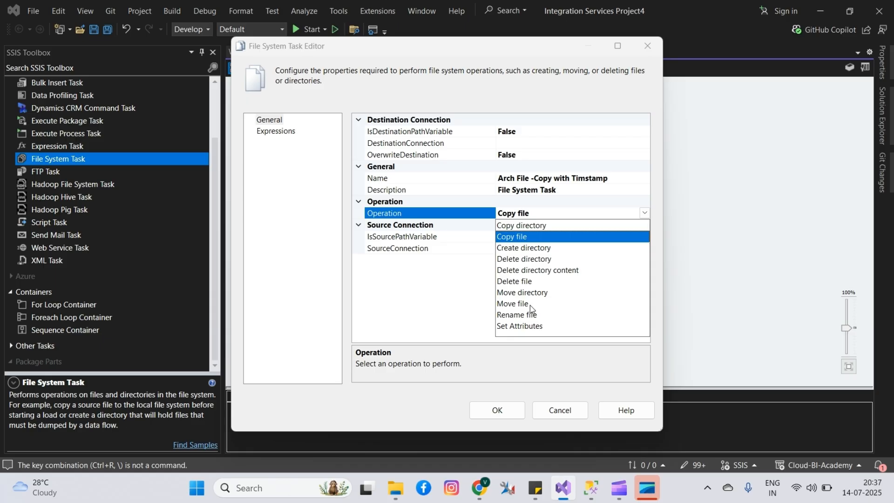
left_click(533, 240)
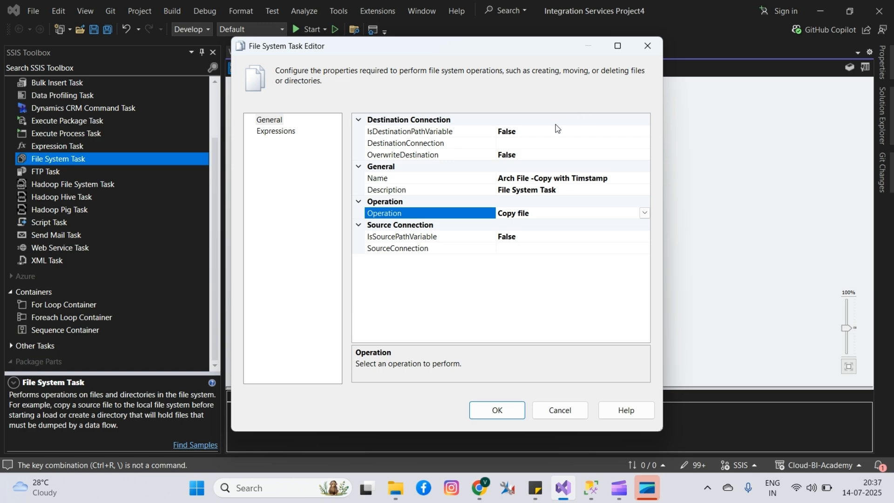
Step: Set IsSourcePathVariable to True and select User::SourceFilePath as the source variable
left_click(541, 236)
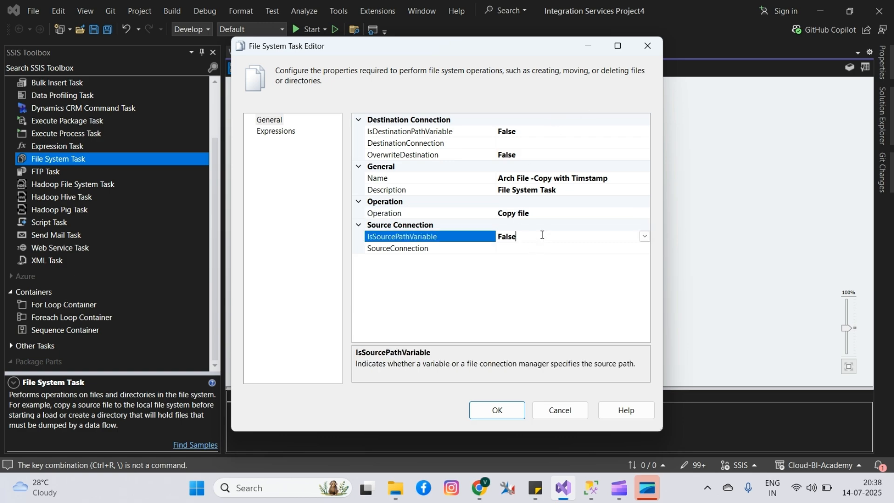
left_click(644, 236)
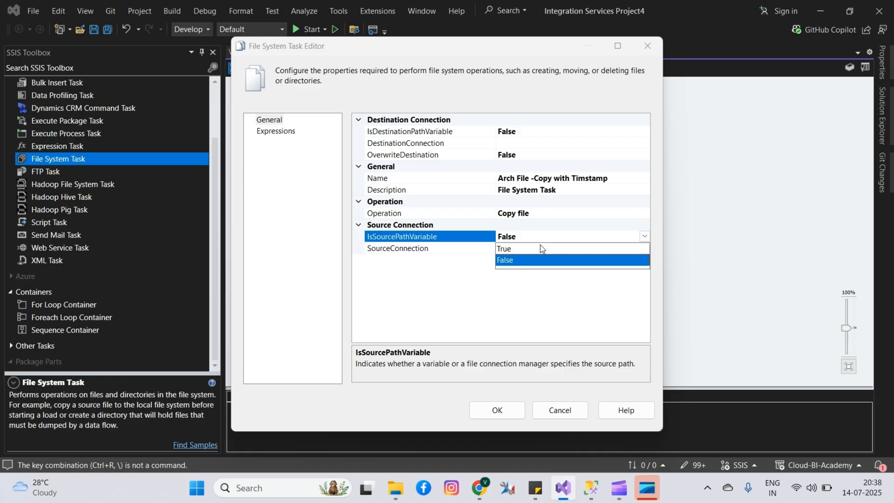
left_click(525, 249)
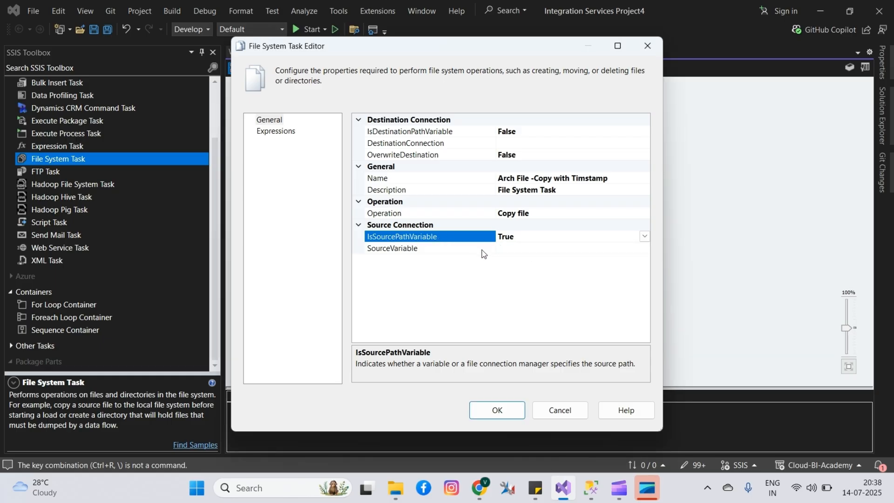
left_click(554, 251)
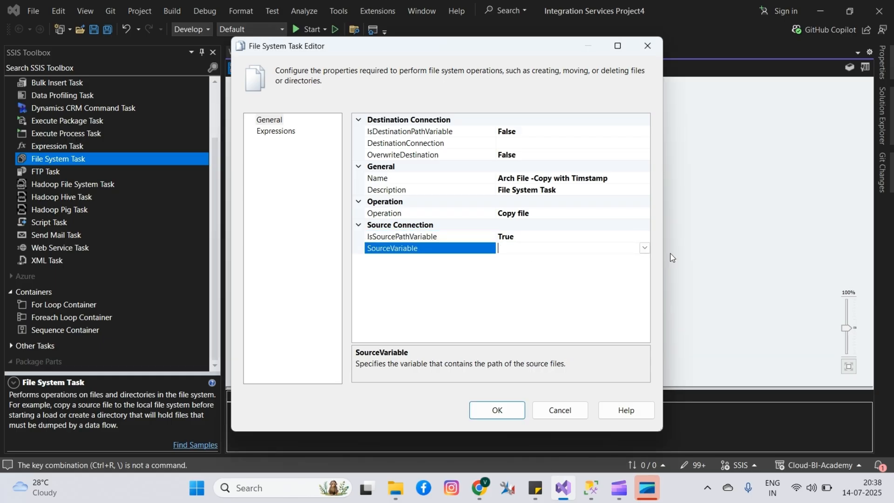
left_click(644, 248)
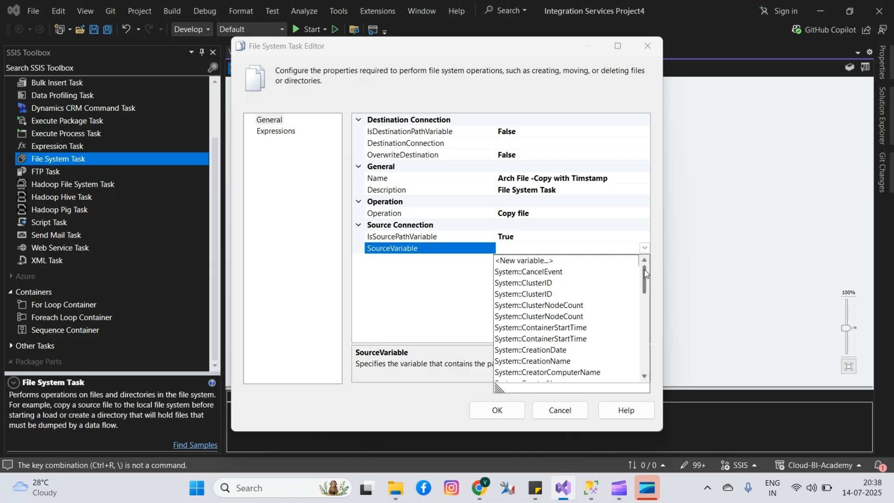
left_click_drag(644, 274, 643, 350)
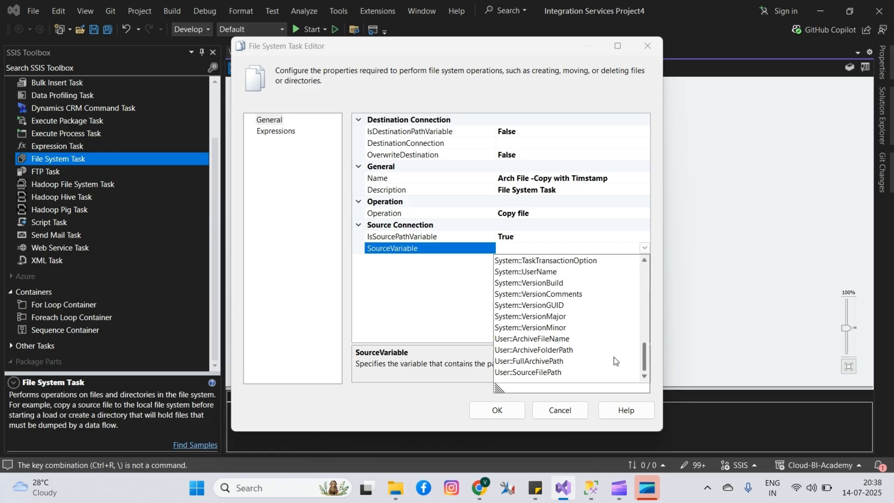
left_click(552, 372)
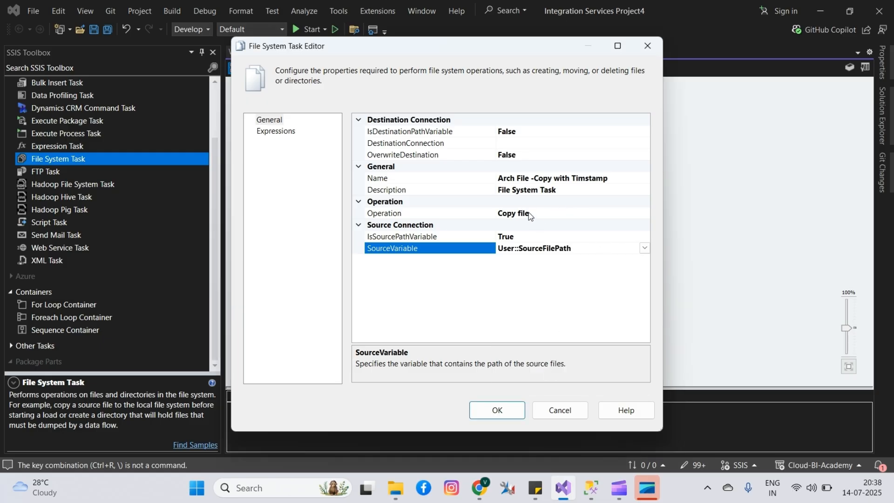
Step: Set IsDestinationPathVariable to True, select User::FullArchivePath as the destination variable with overwriting left at False, and accept the task settings
left_click(524, 131)
left_click(644, 132)
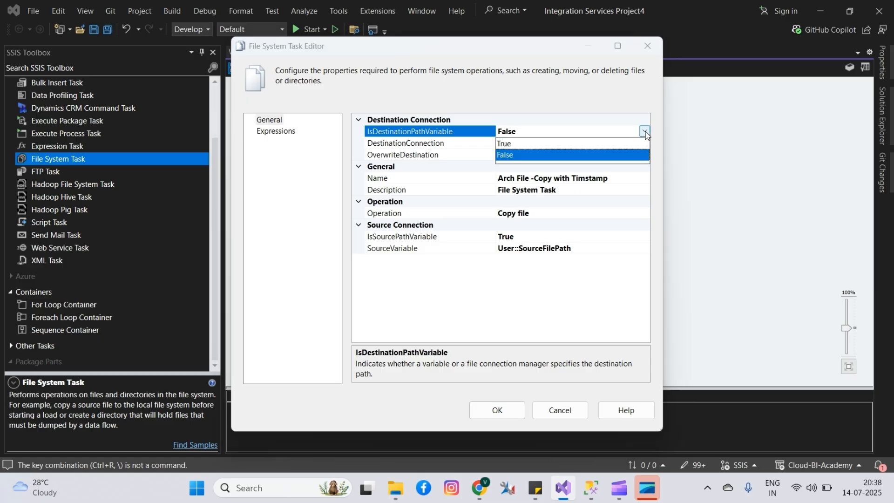
left_click(505, 145)
left_click(528, 155)
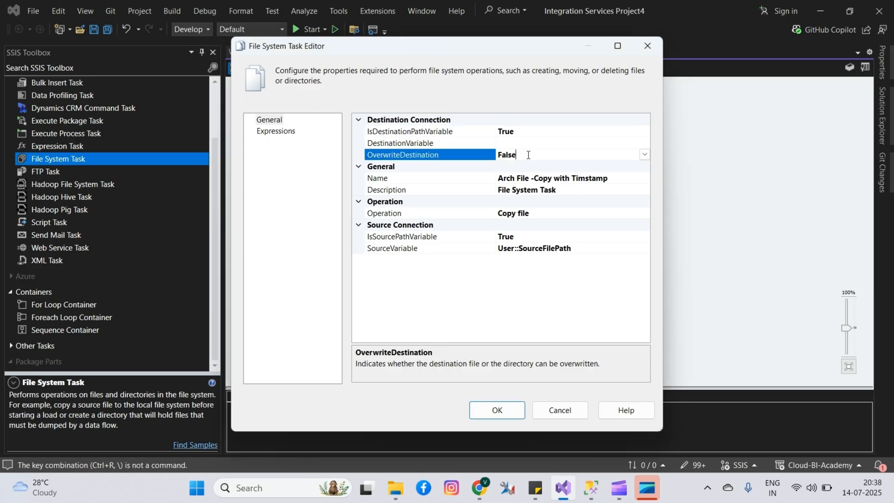
left_click(646, 155)
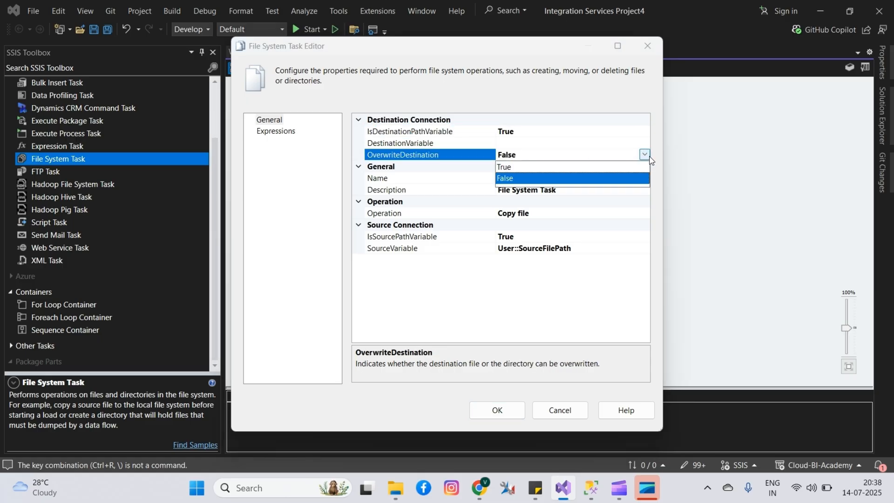
left_click(576, 142)
left_click(579, 143)
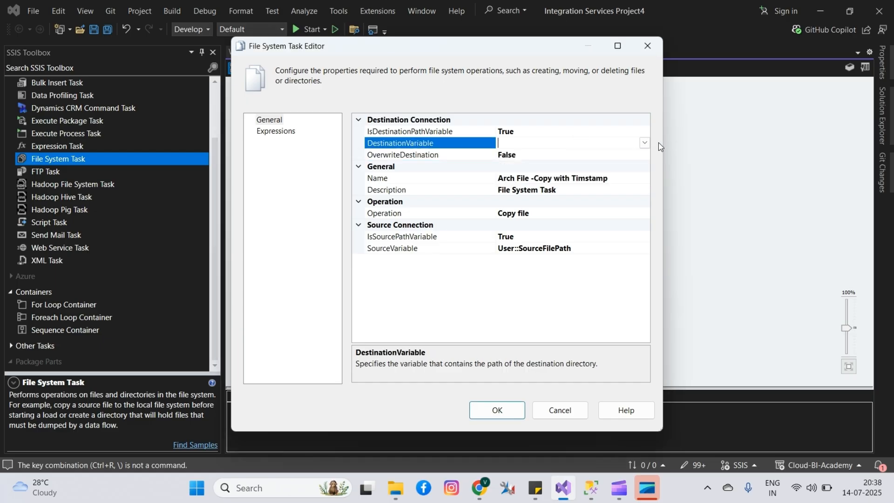
left_click(645, 143)
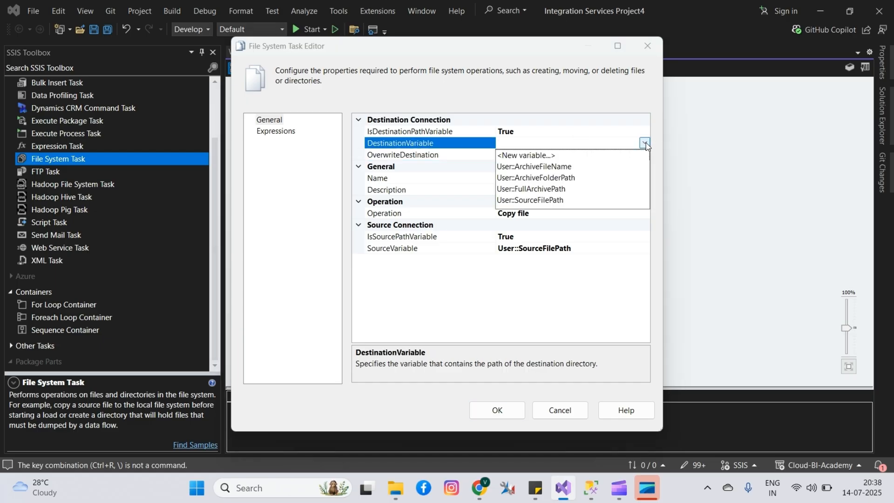
left_click(549, 190)
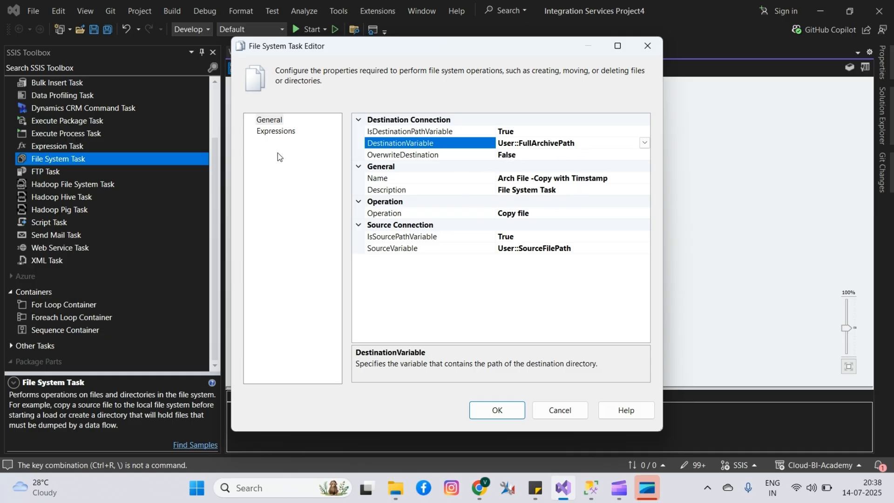
left_click(277, 136)
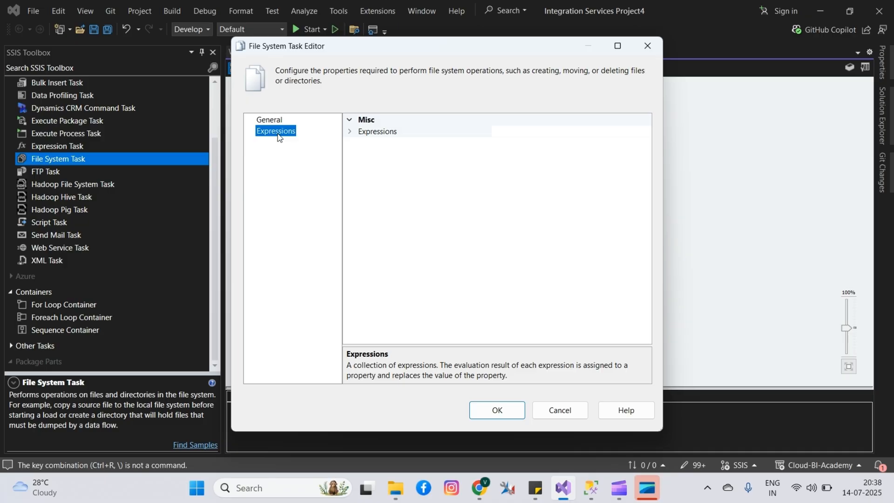
left_click(271, 120)
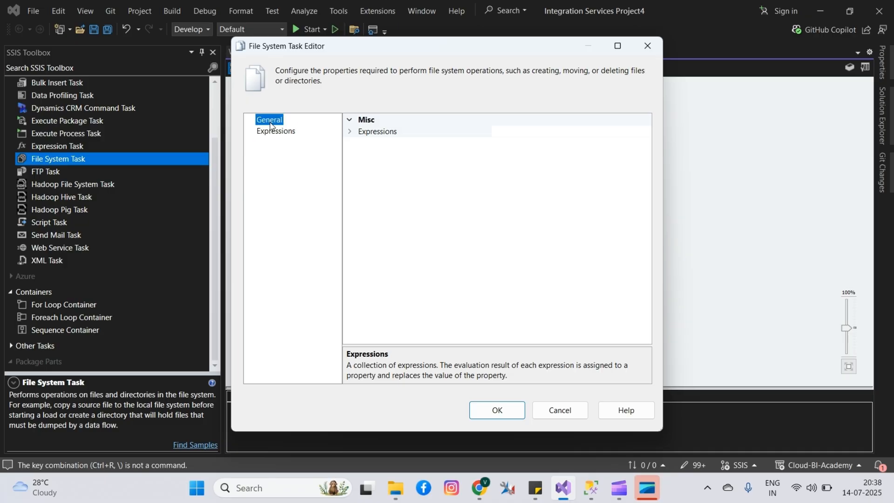
left_click(497, 410)
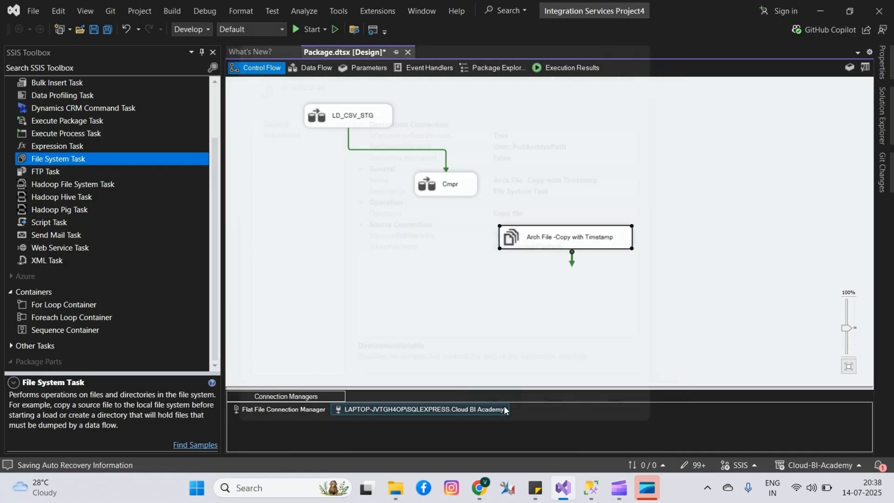
Step: Switch to File Explorer and check the Orders file in Source and the subfolders of Arch
left_click(407, 485)
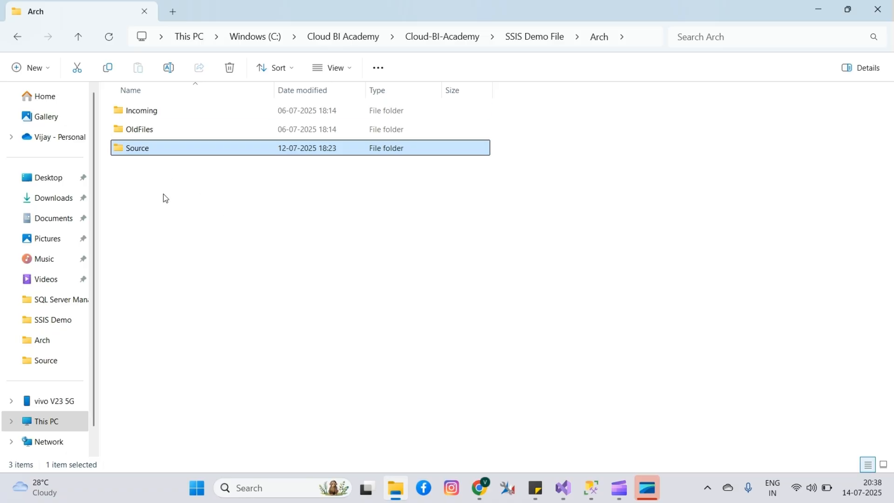
double_click(149, 148)
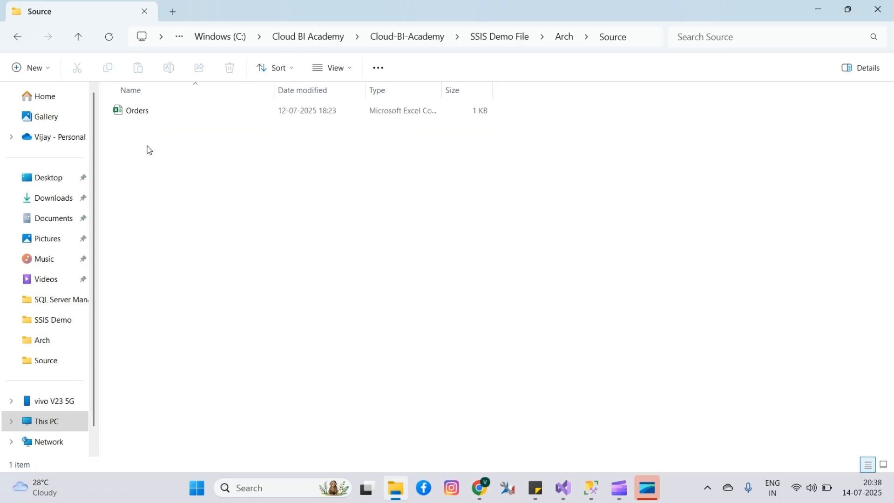
left_click(77, 40)
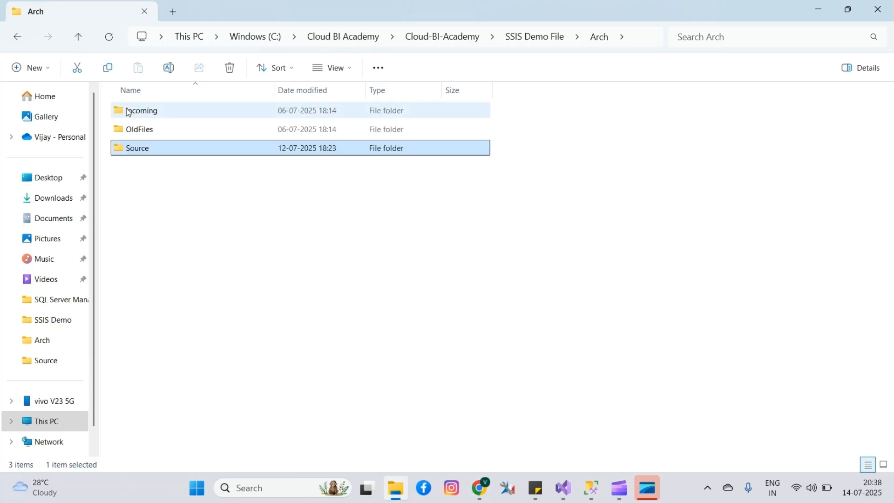
mouse_move(624, 497)
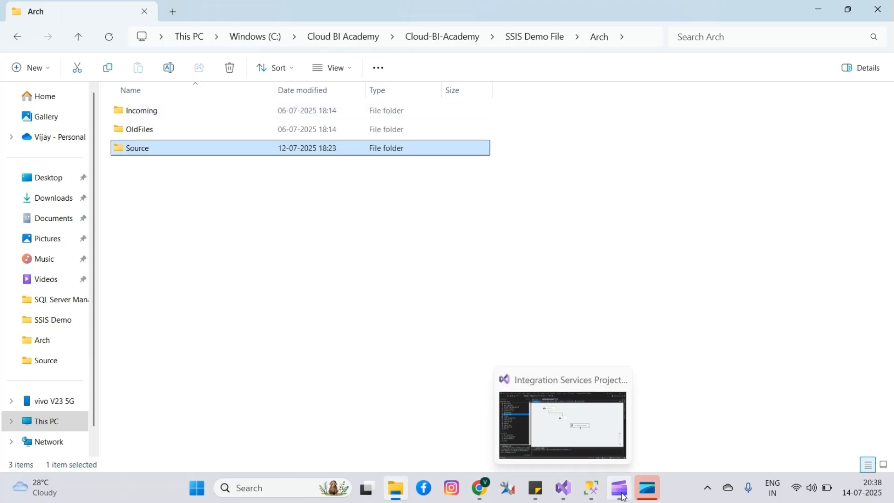
Step: Return to Visual Studio, execute only the archive copy task, and switch to File Explorer to check for the copied file
left_click(563, 487)
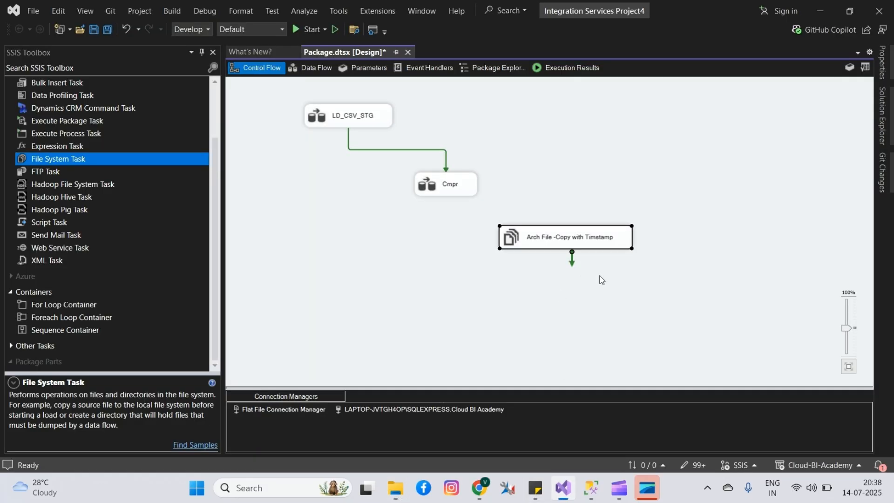
right_click(605, 234)
left_click(642, 321)
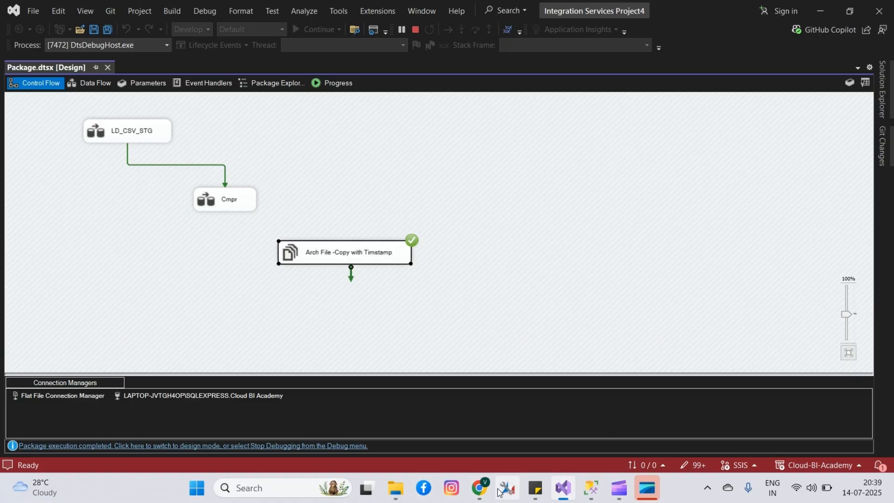
mouse_move(486, 491)
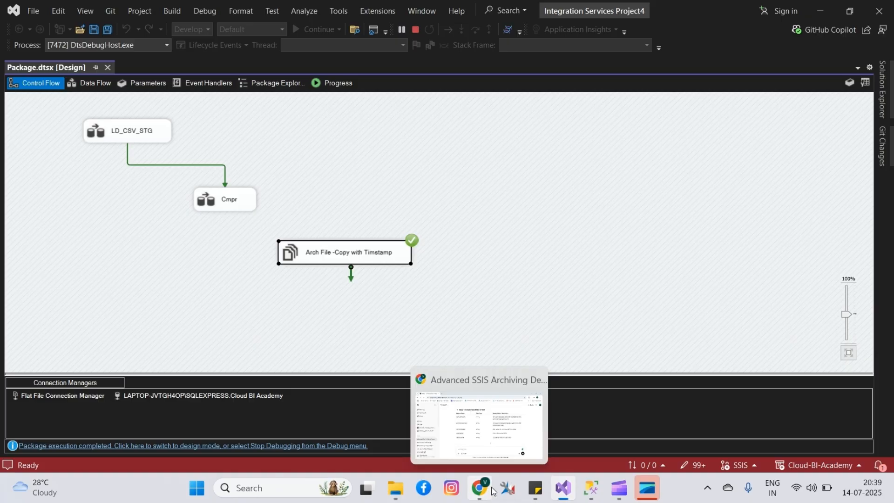
left_click(399, 487)
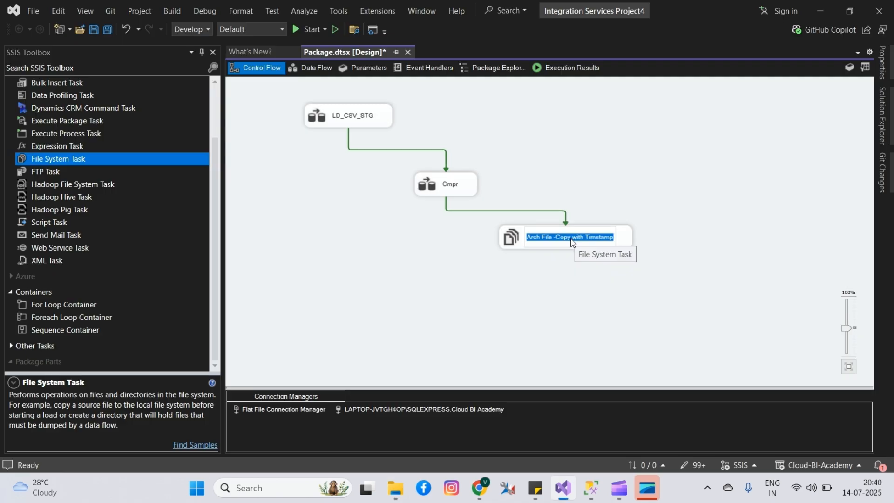
Step: Review the values and expressions of the package's archive and source path variables, and close the variables list
left_click(558, 277)
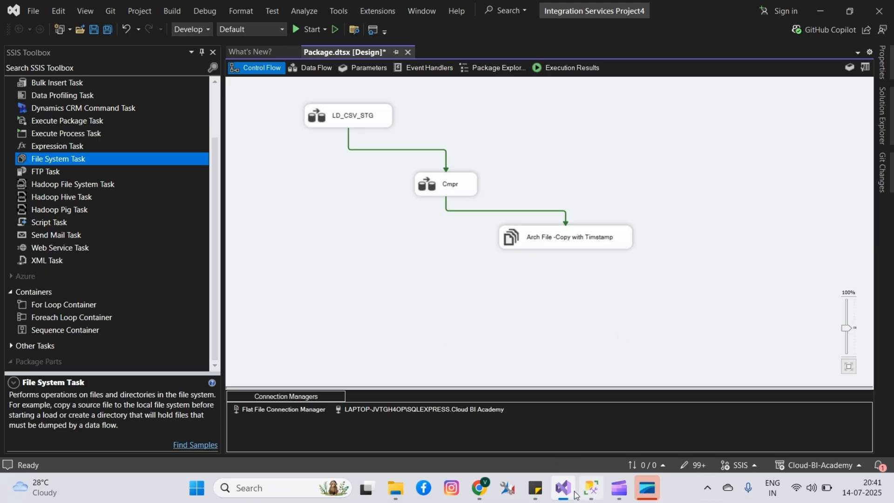
right_click(285, 193)
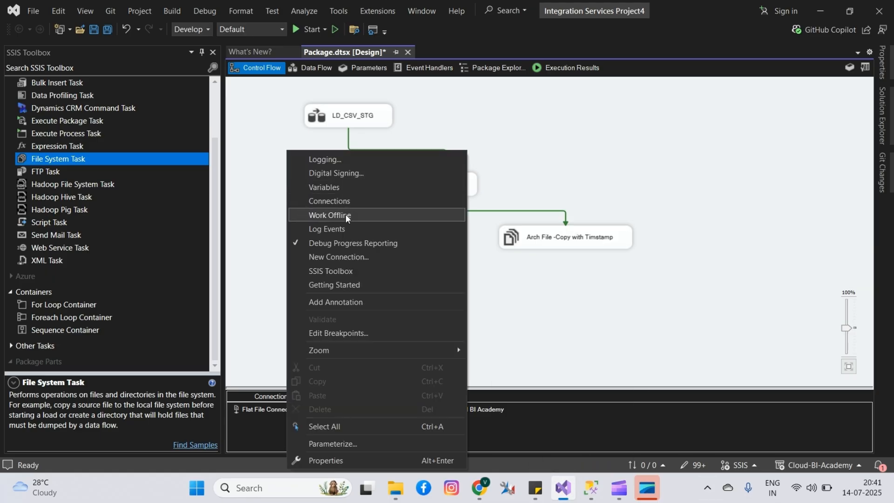
left_click(345, 188)
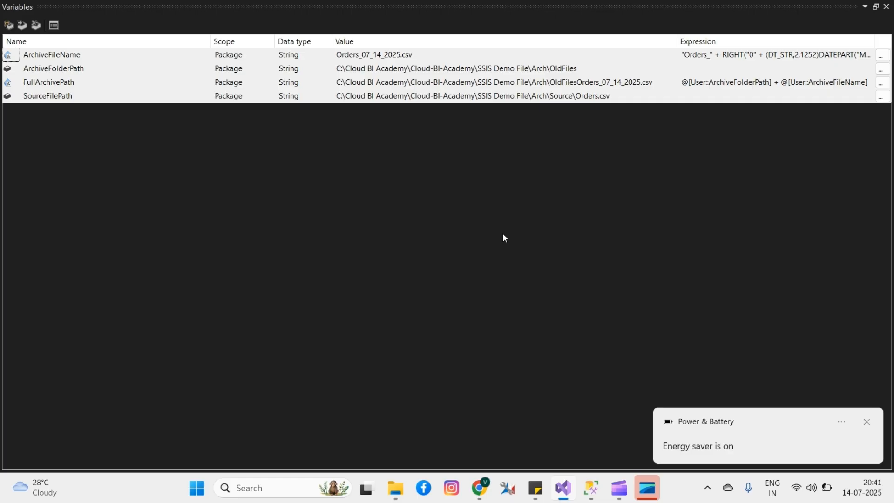
left_click(867, 421)
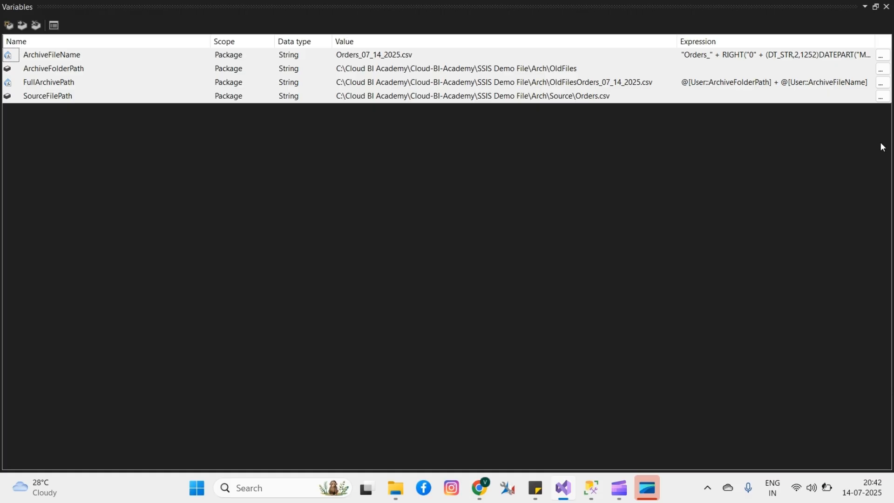
left_click(886, 7)
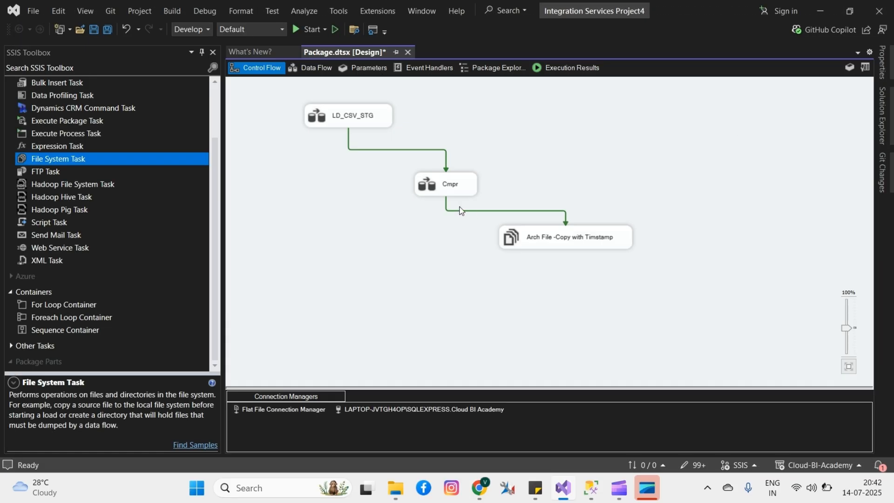